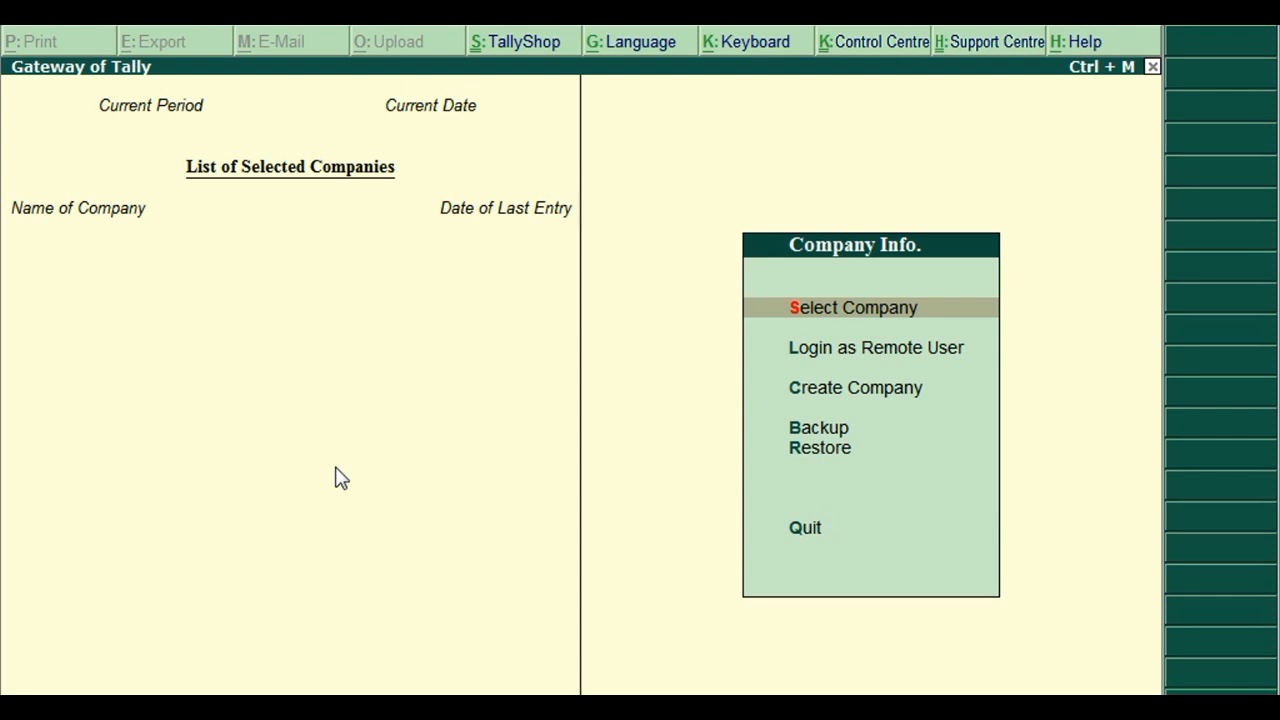
Select Create Company in the Company Info. menu.
key("Down")
key("Down")
Name the new company 'Payroll Process Accounting' and keep the same mailing name.
key("Return")
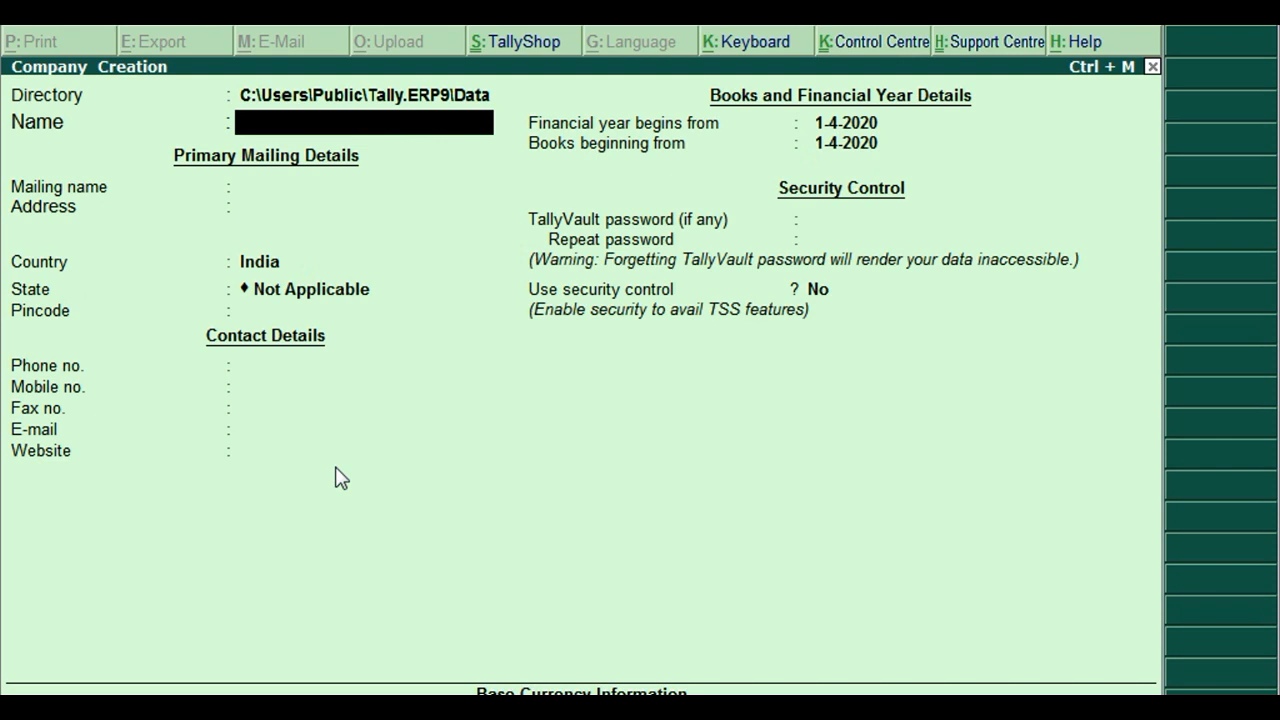
type("Payroll Process")
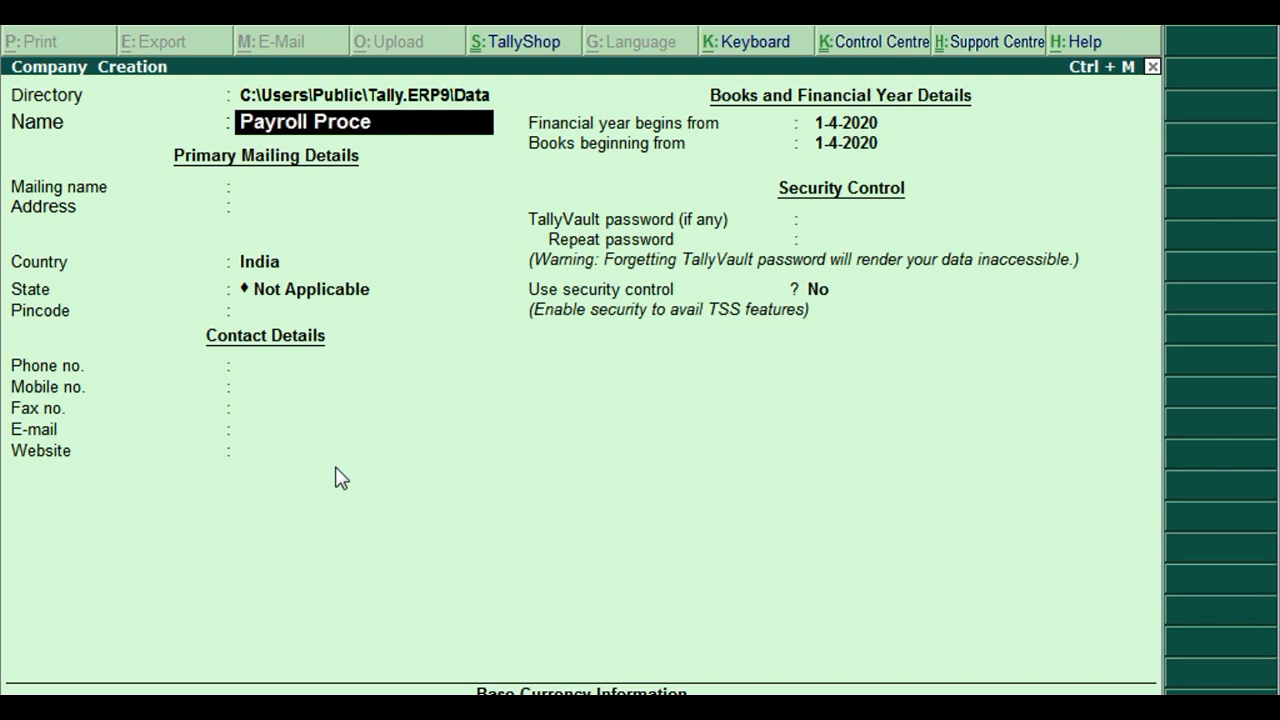
key("BackSpace")
type("s")
key("BackSpace")
type("s Accounting")
key("Return")
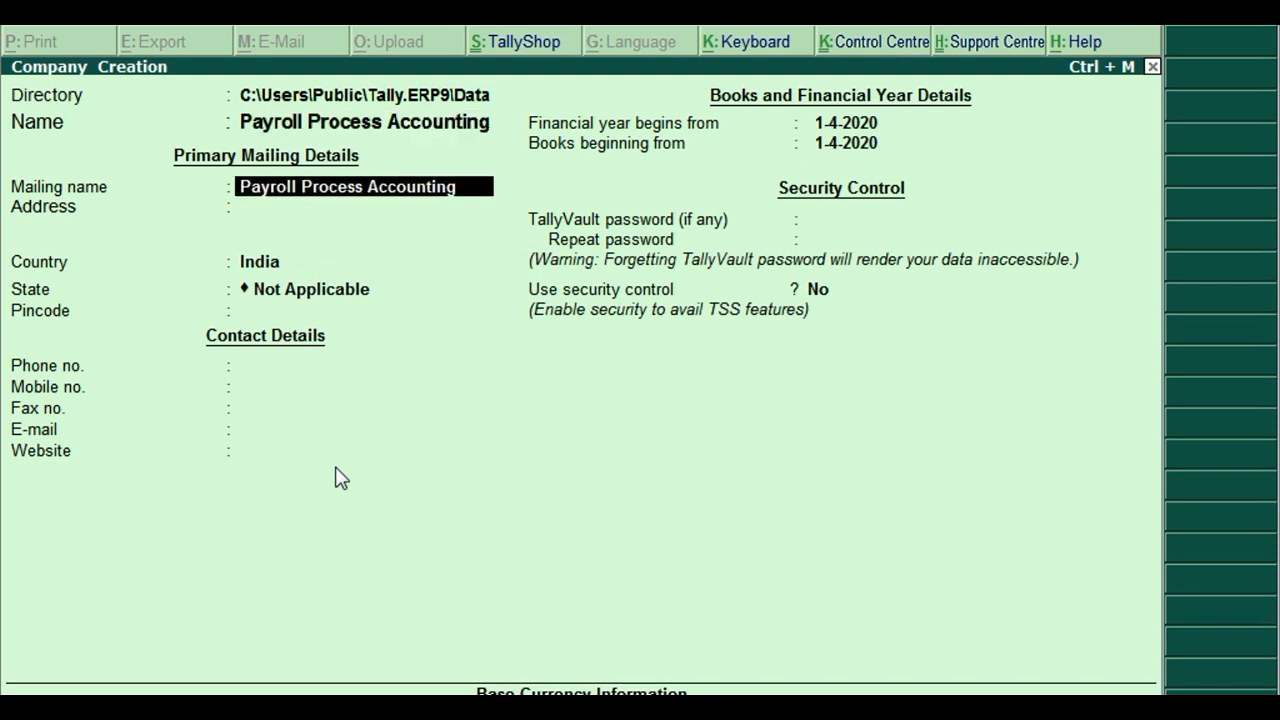
key("Return")
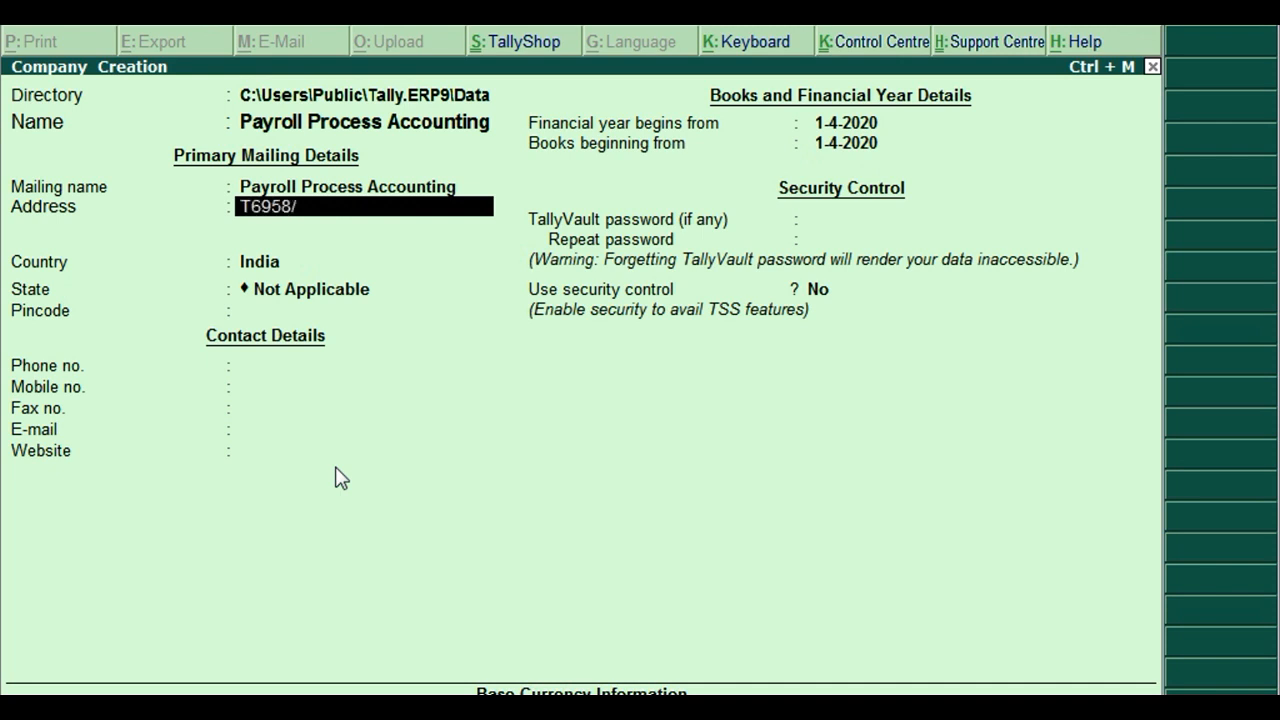
Enter the company's two-line address, with country India, state Delhi and pincode.
key("Return")
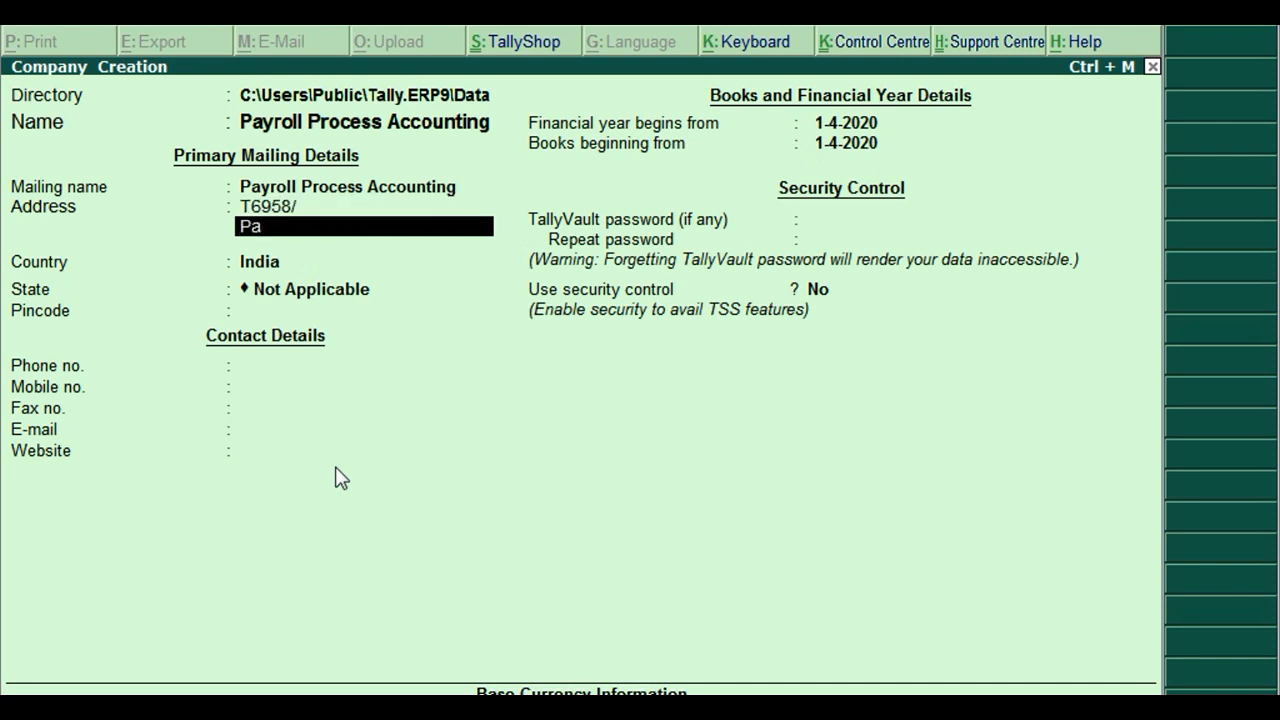
key("Return")
key("Return")
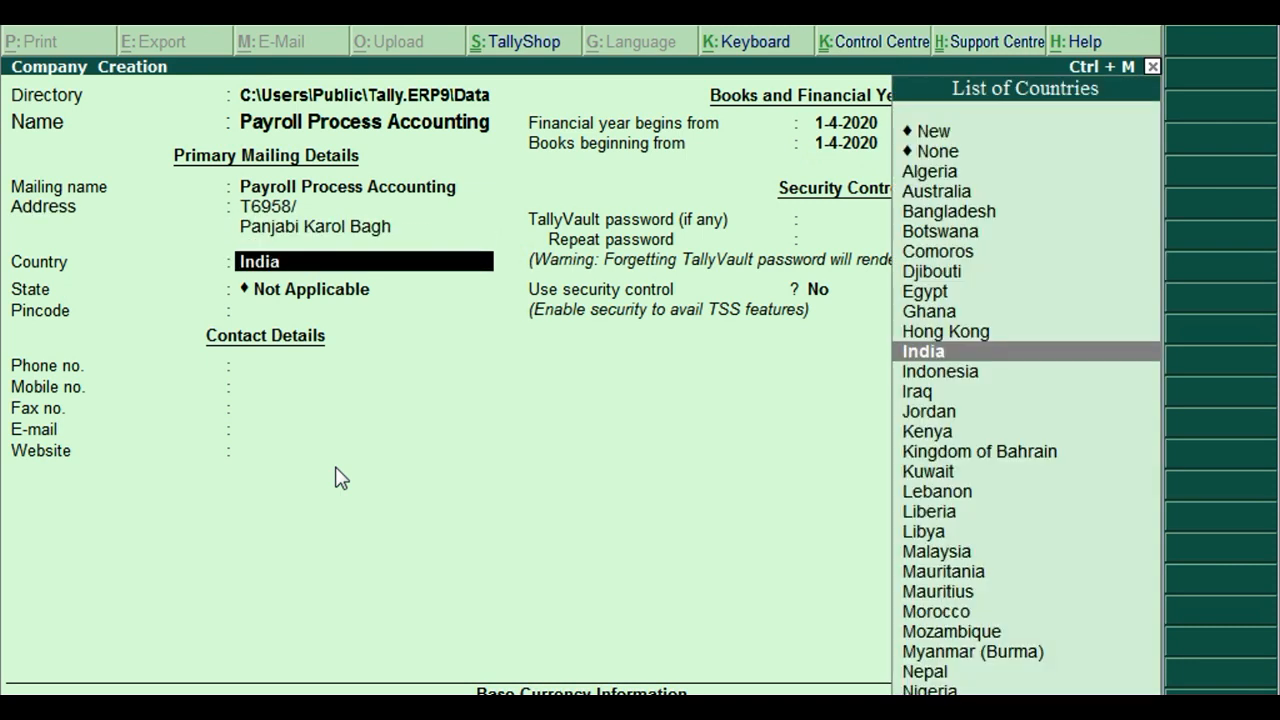
key("Return")
type("Delhi")
key("Return")
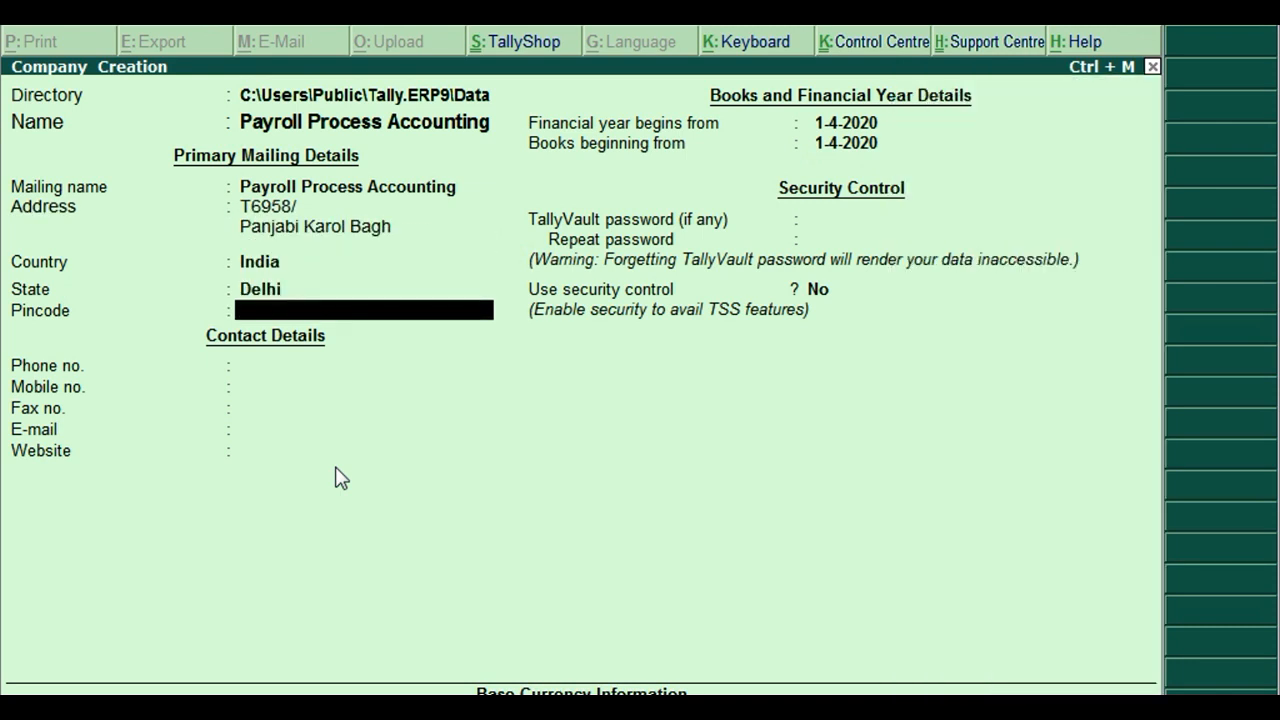
type("110258")
key("Return")
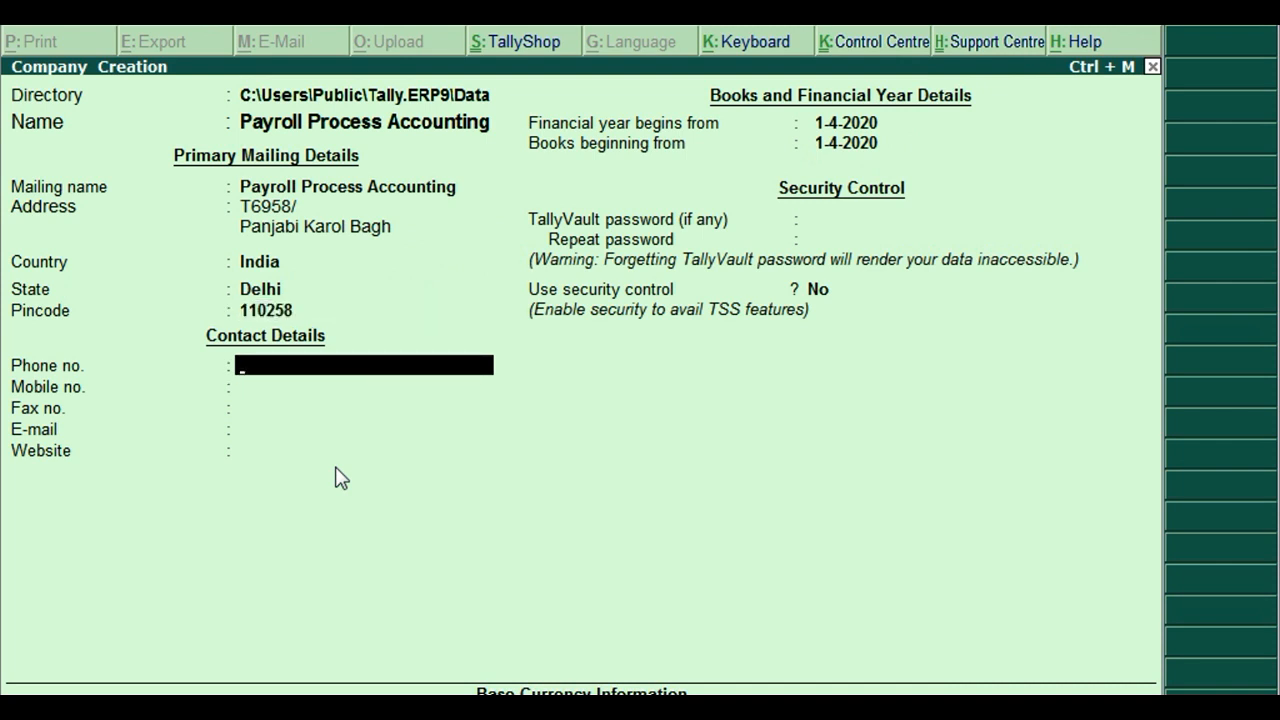
Fill in the company's mobile number, e-mail address and website, leaving phone blank.
key("Return")
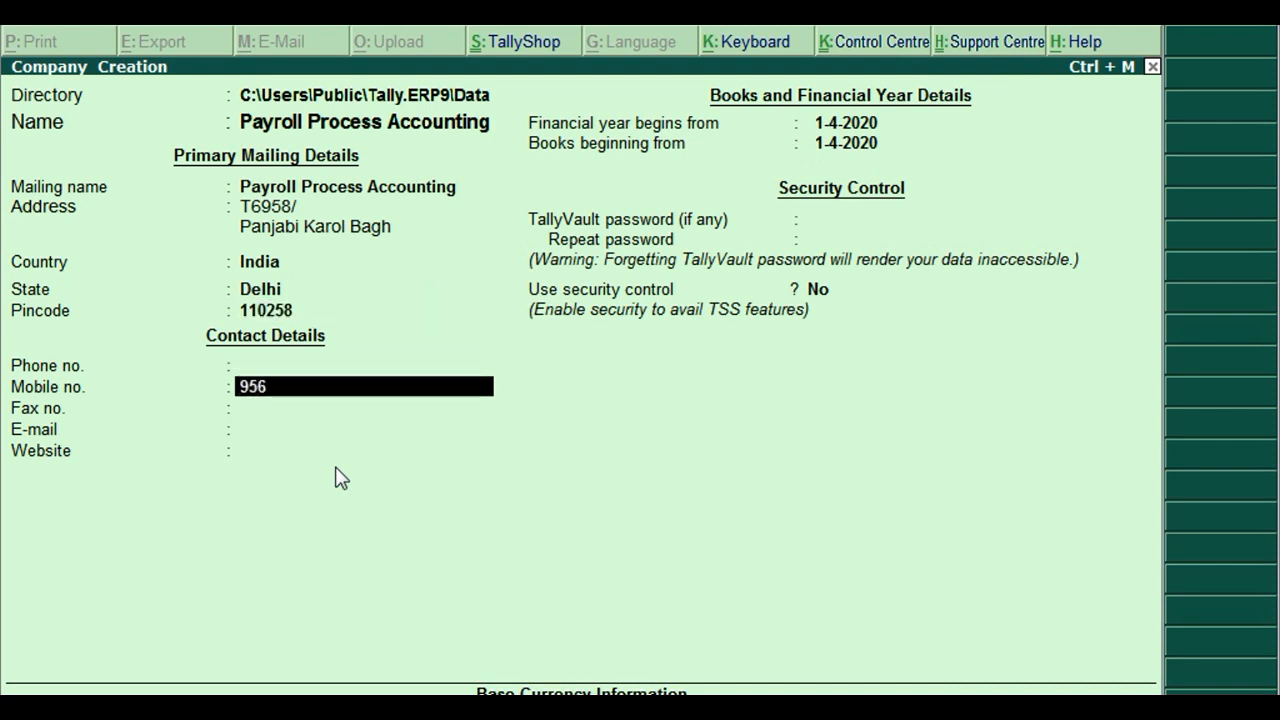
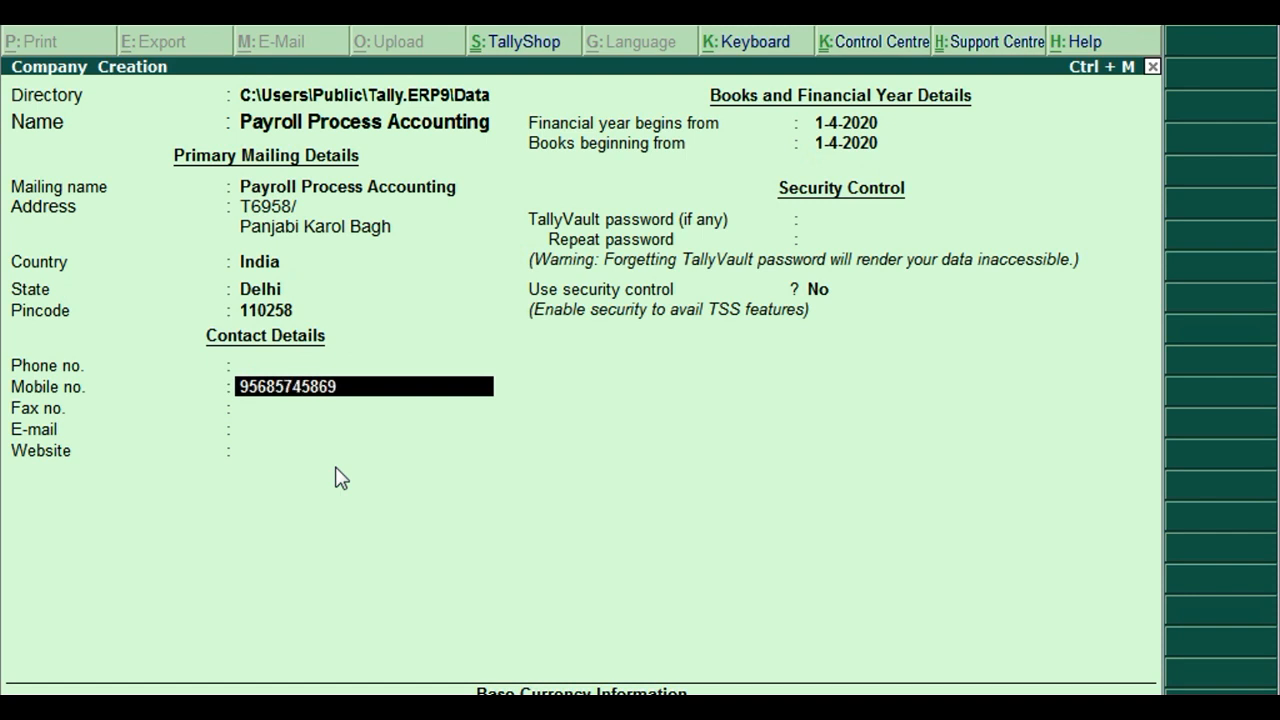
key("Return")
key("Return")
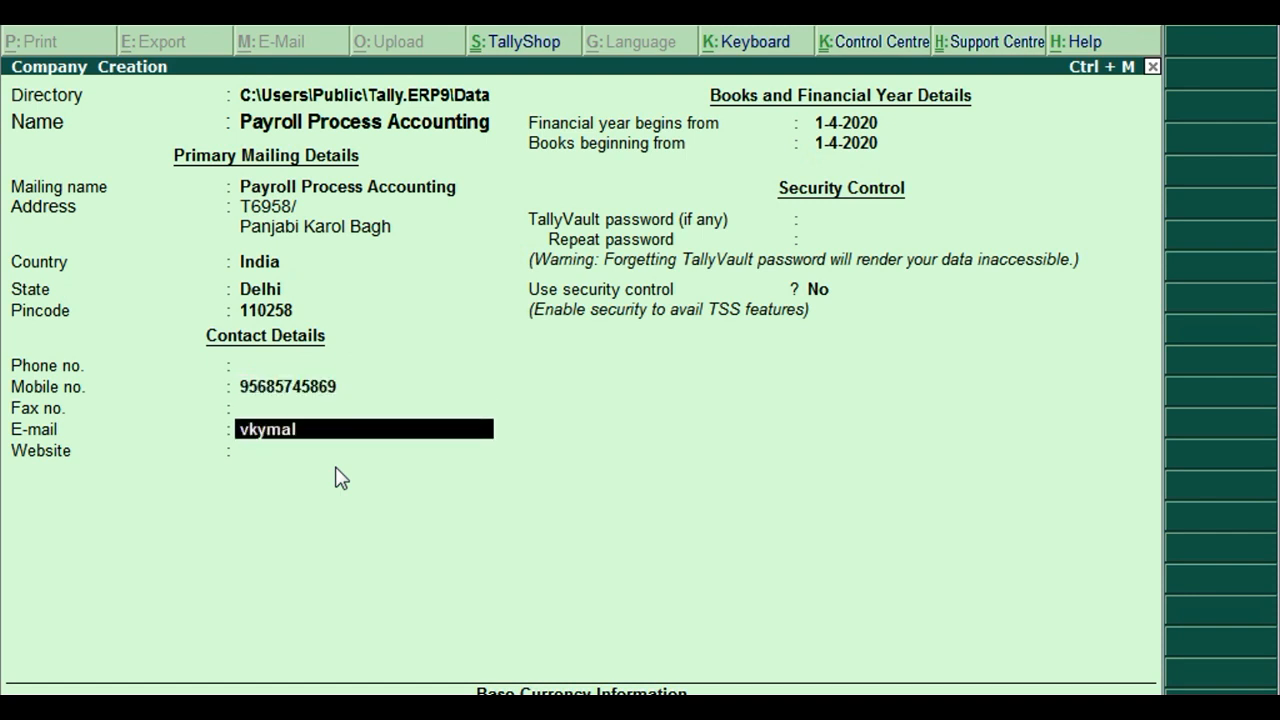
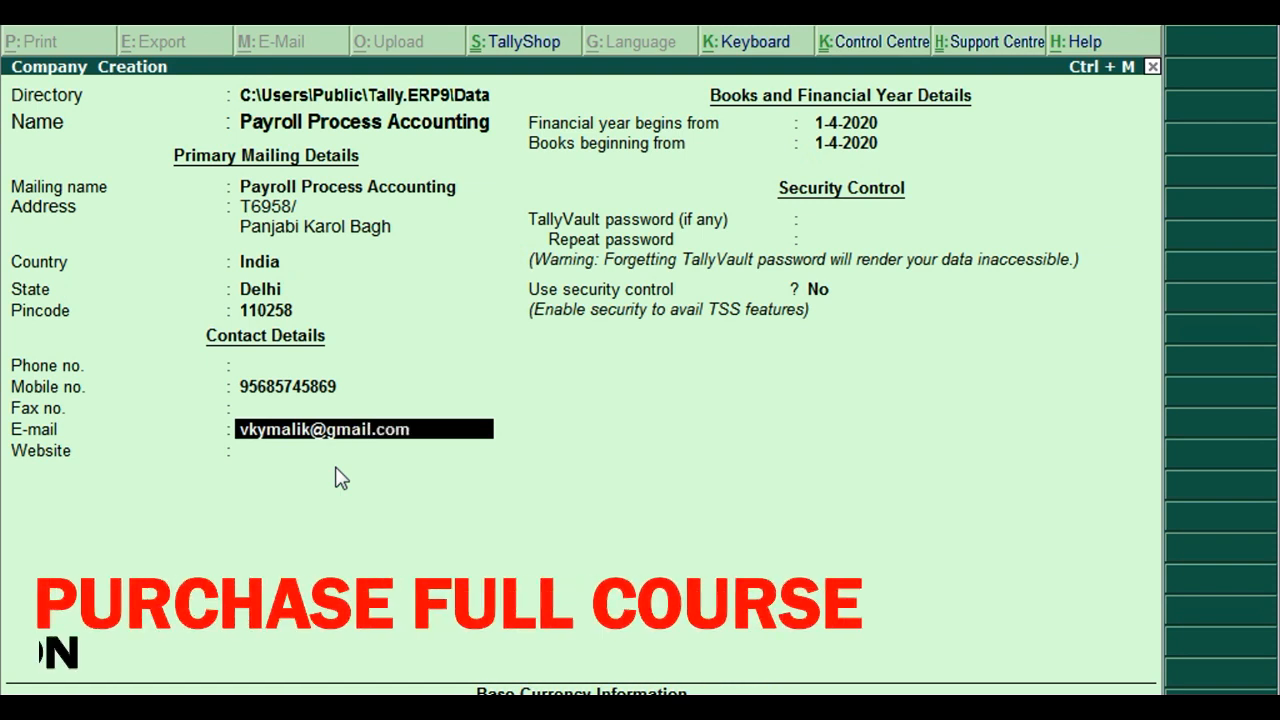
key("Return")
type("vkymalik")
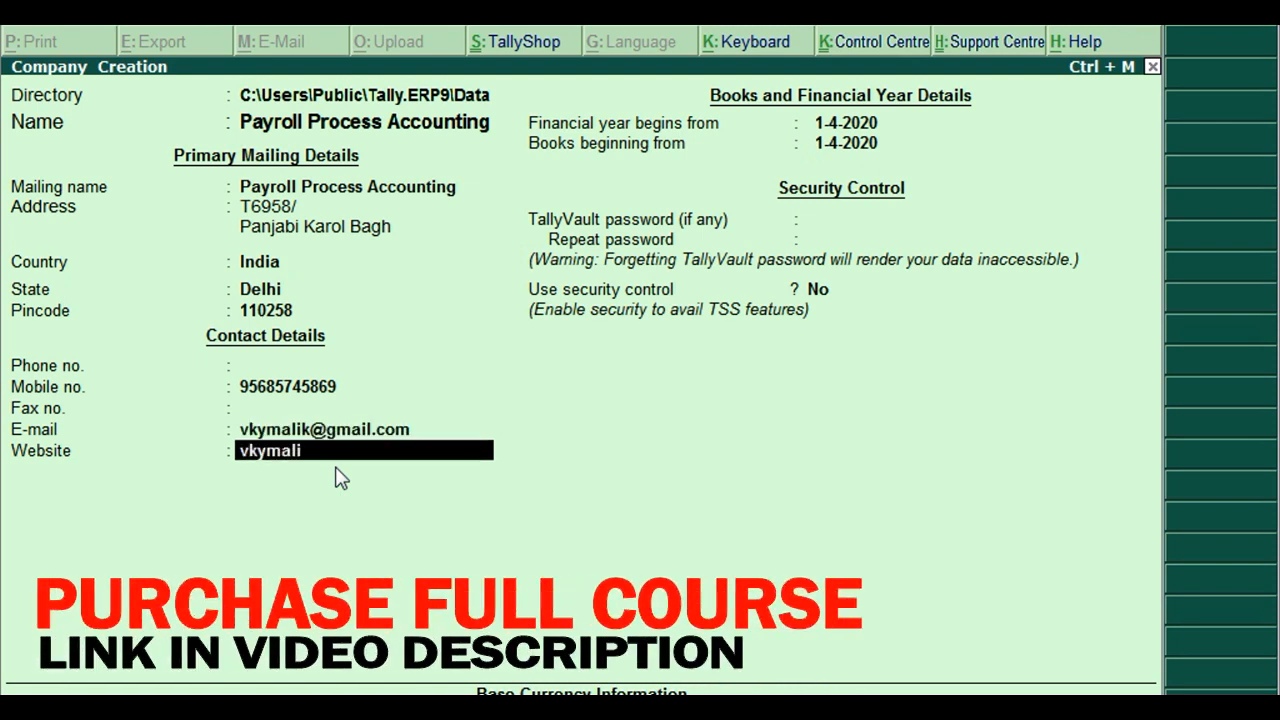
type(".com")
key("Return")
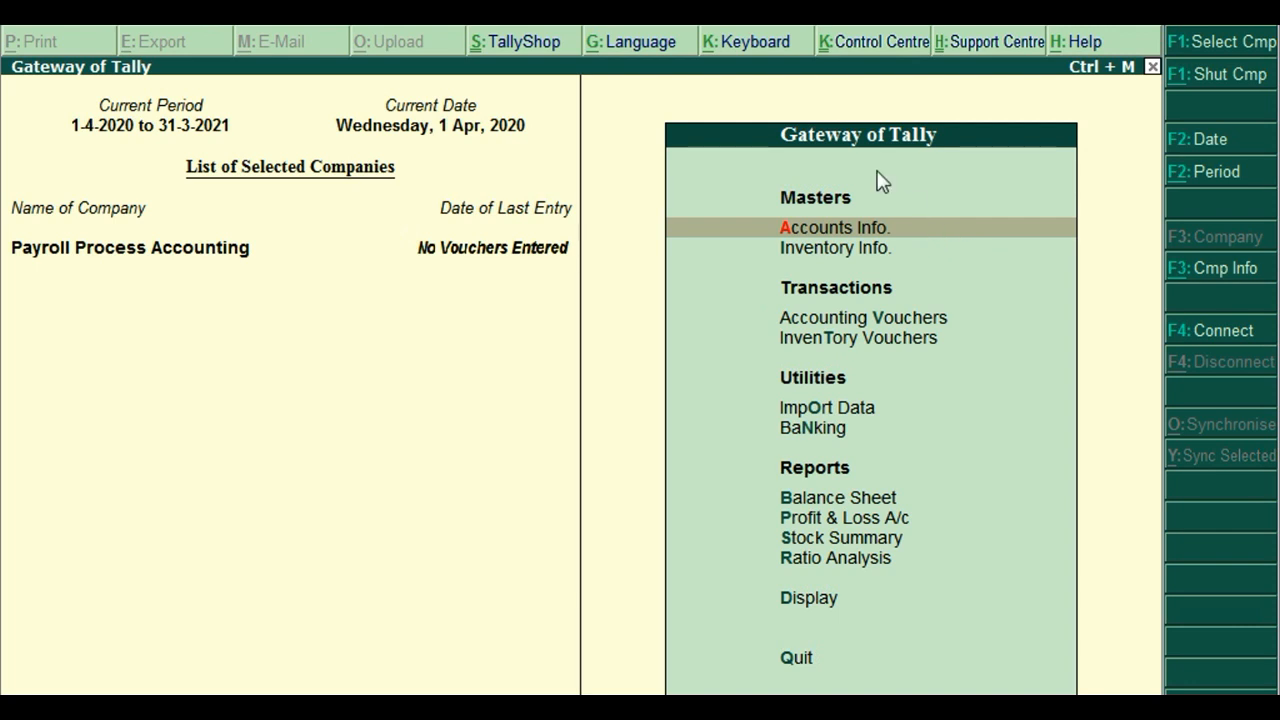
key("F11")
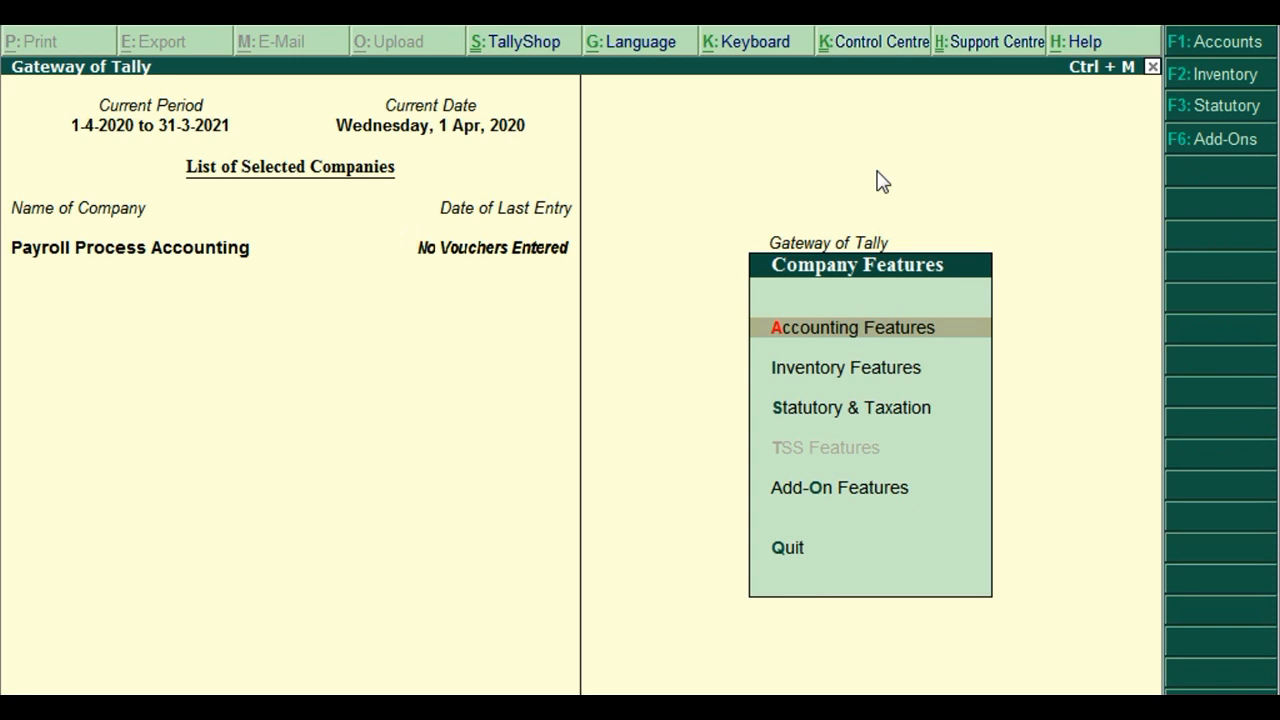
Set Maintain payroll to Yes under Accounting Features and accept the changes.
key("Return")
key("Return")
key("Return")
key("Return")
key("Return")
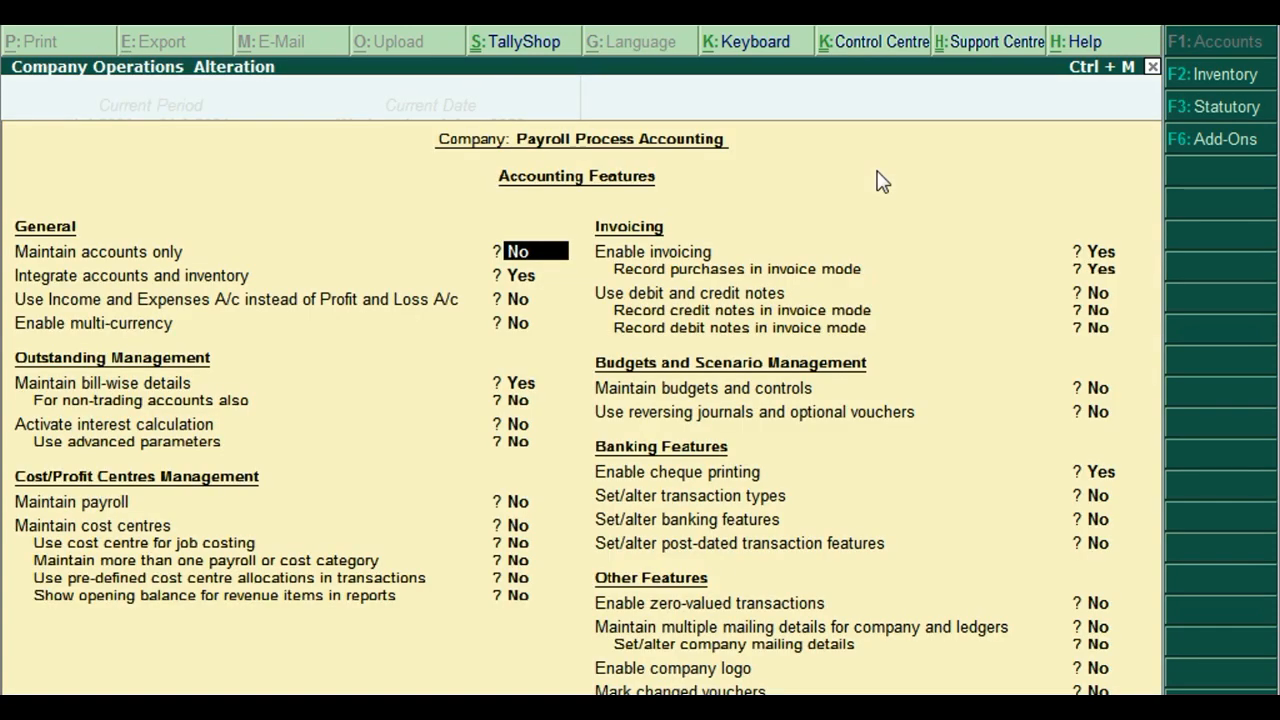
key("Return")
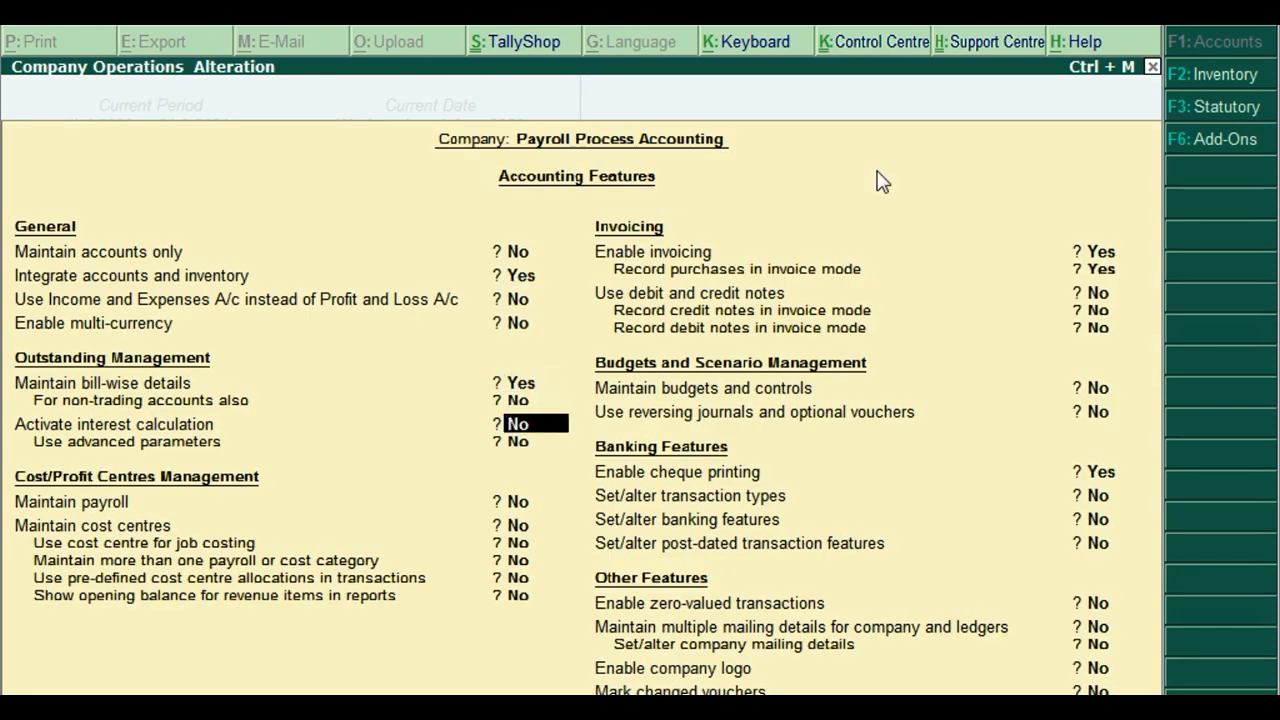
key("Return")
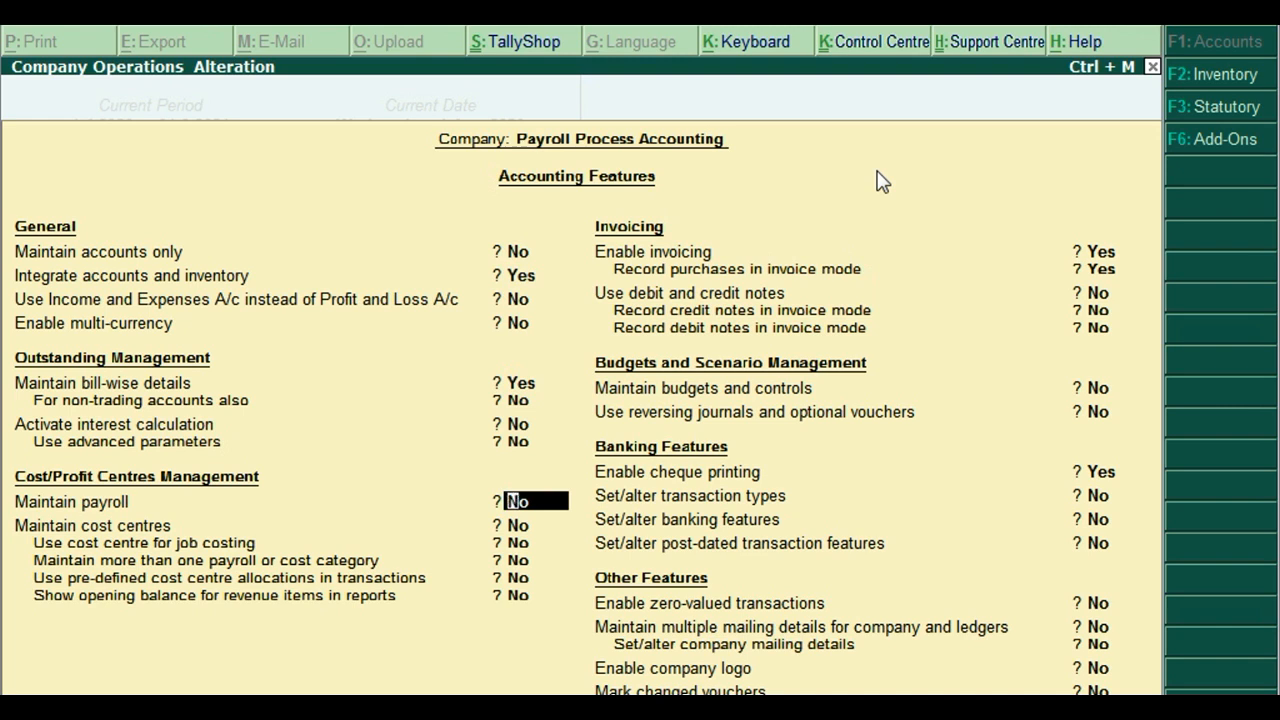
type("y")
key("Return")
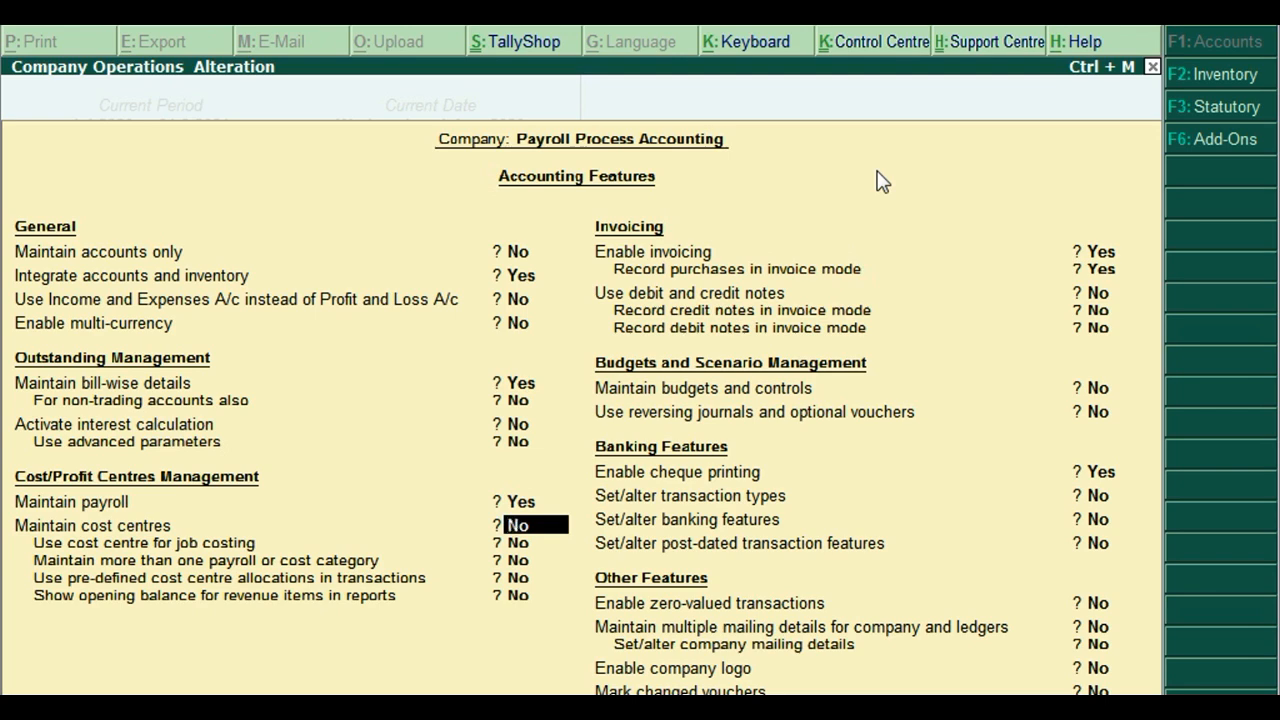
key("ctrl+a")
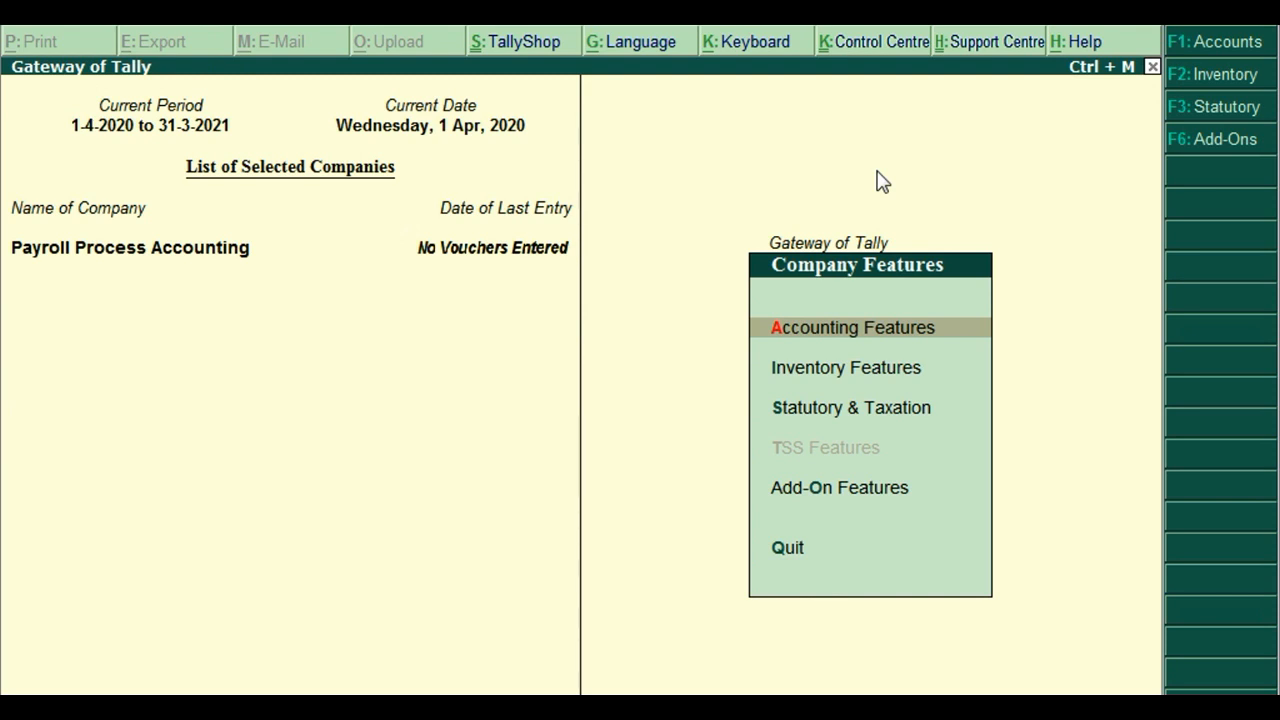
key("s")
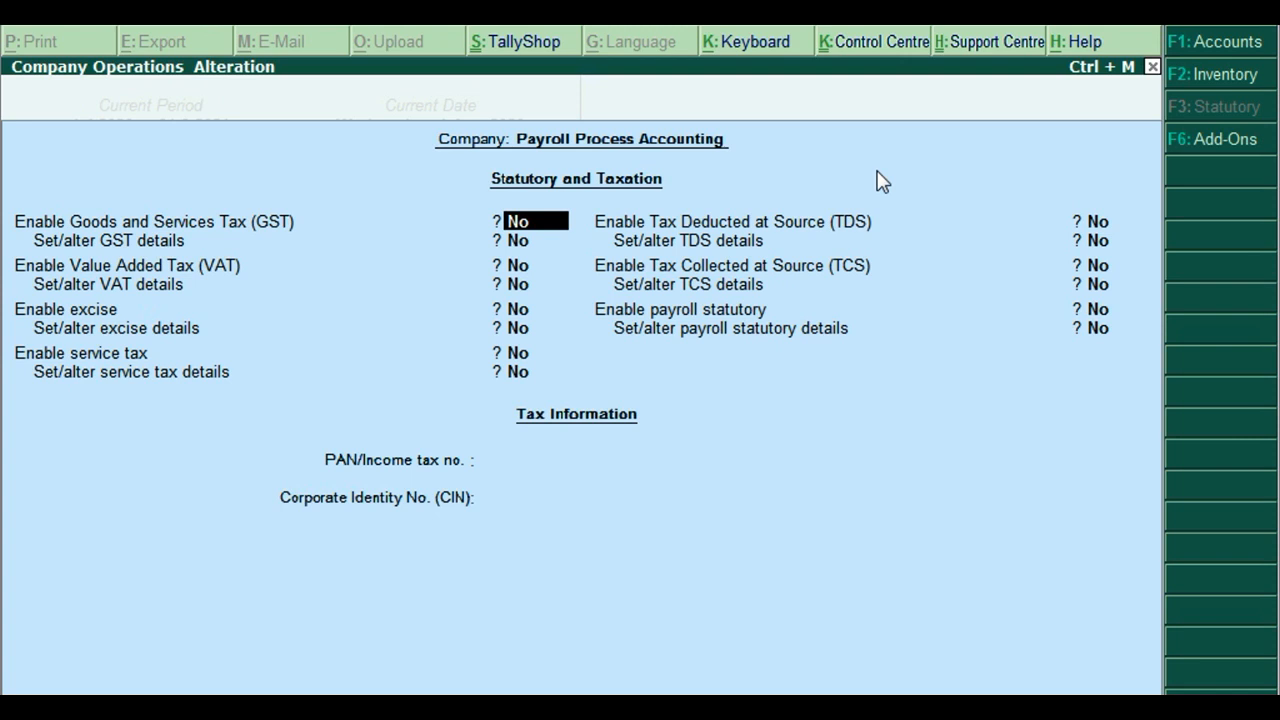
Set both Enable payroll statutory and Set/alter payroll statutory details to Yes.
key("Return")
key("Return")
key("Return")
key("Return")
key("Return")
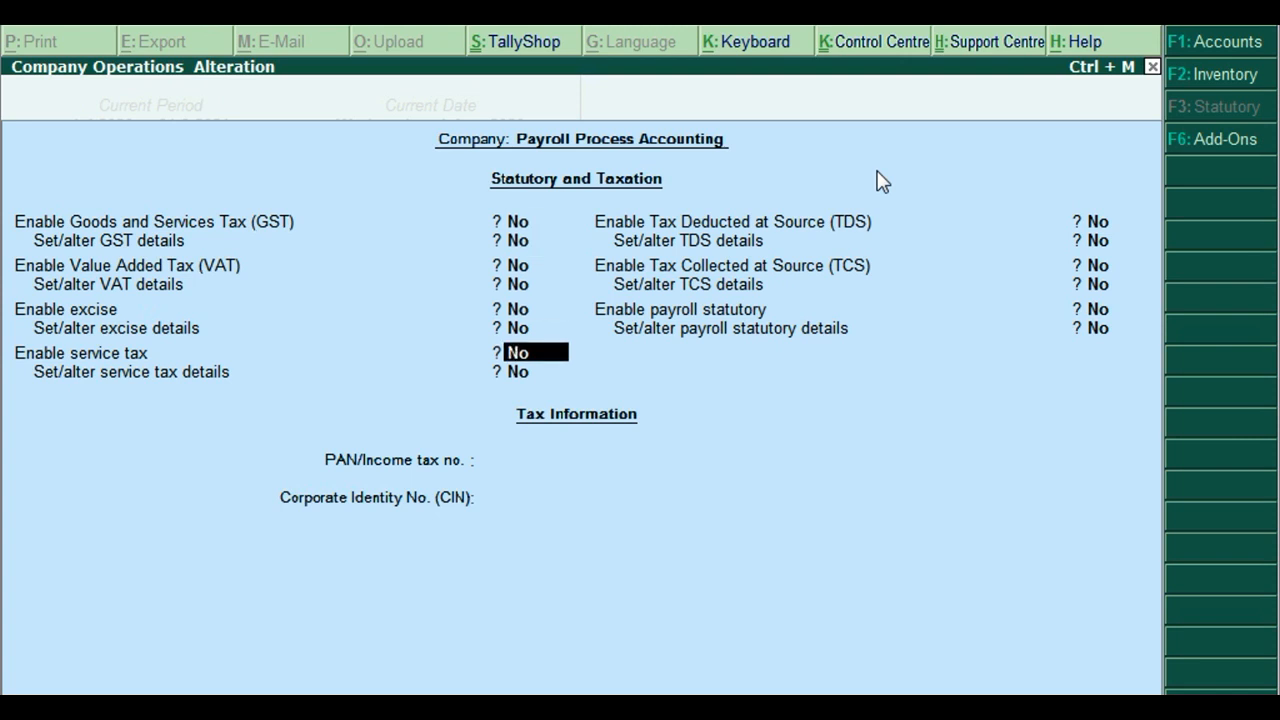
key("Return")
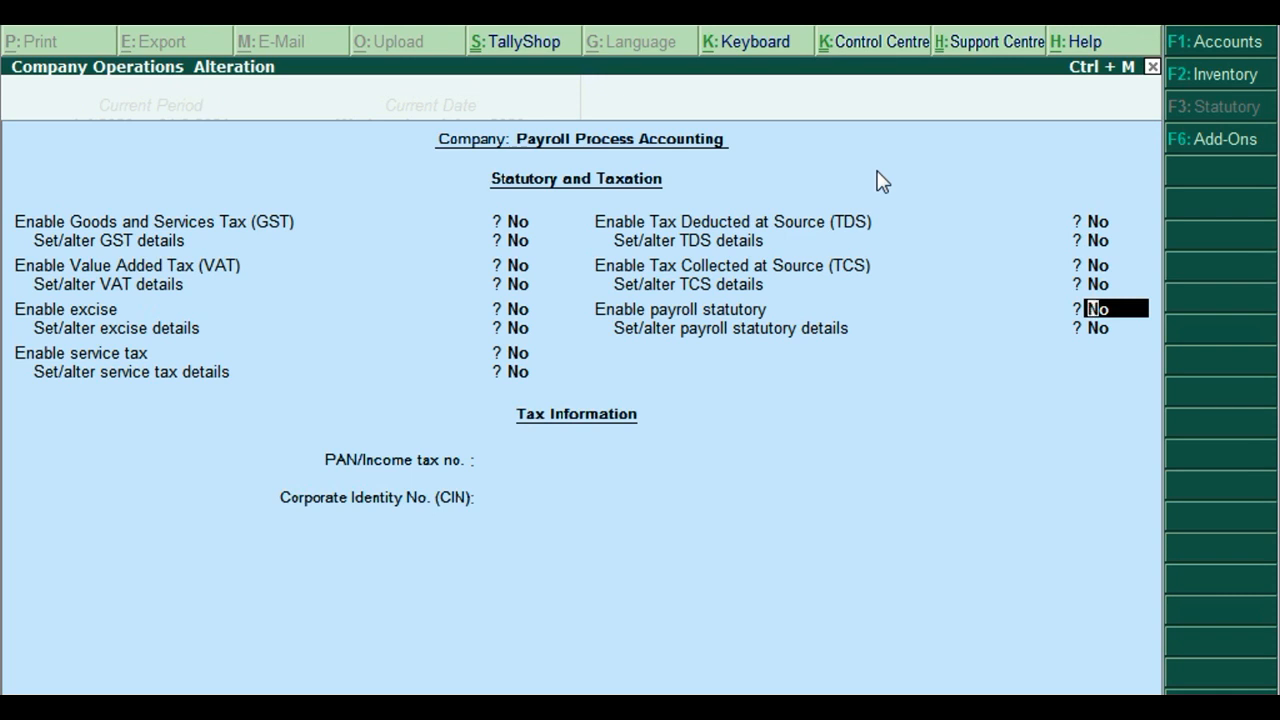
type("y")
key("Return")
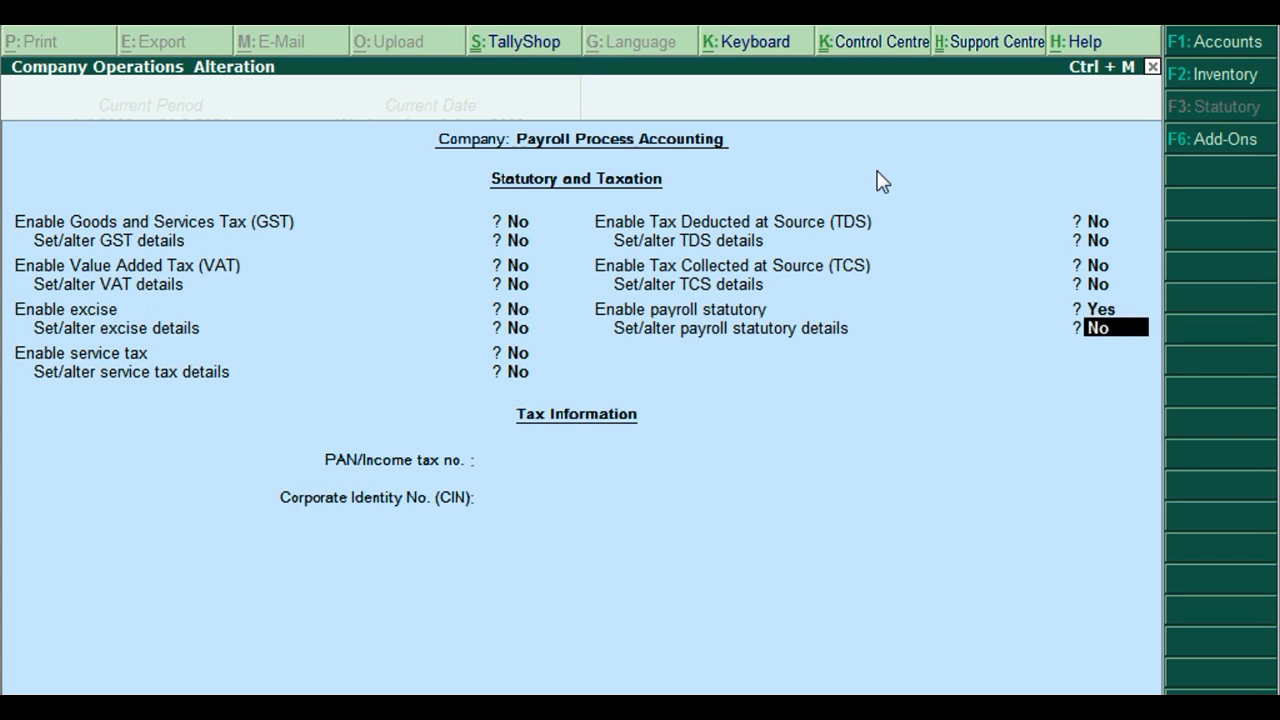
type("y")
key("Return")
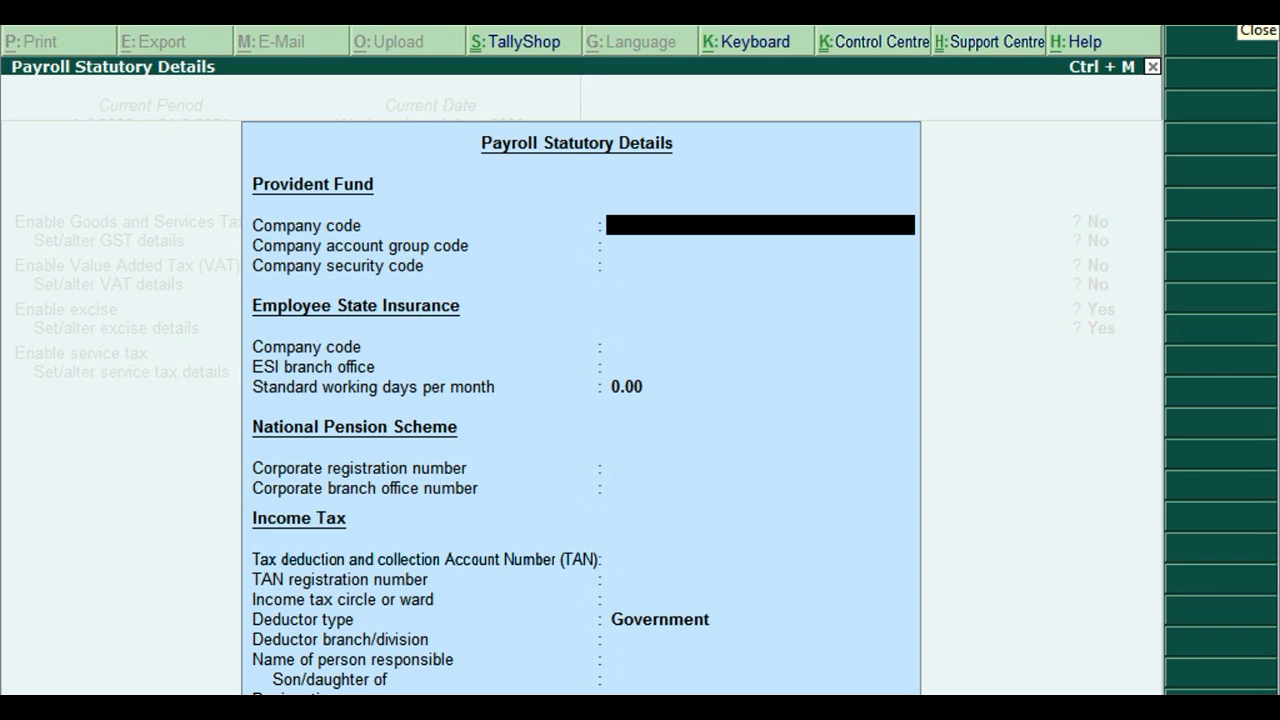
Enter the Provident Fund company code, account group code and security code.
type("123")
key("Return")
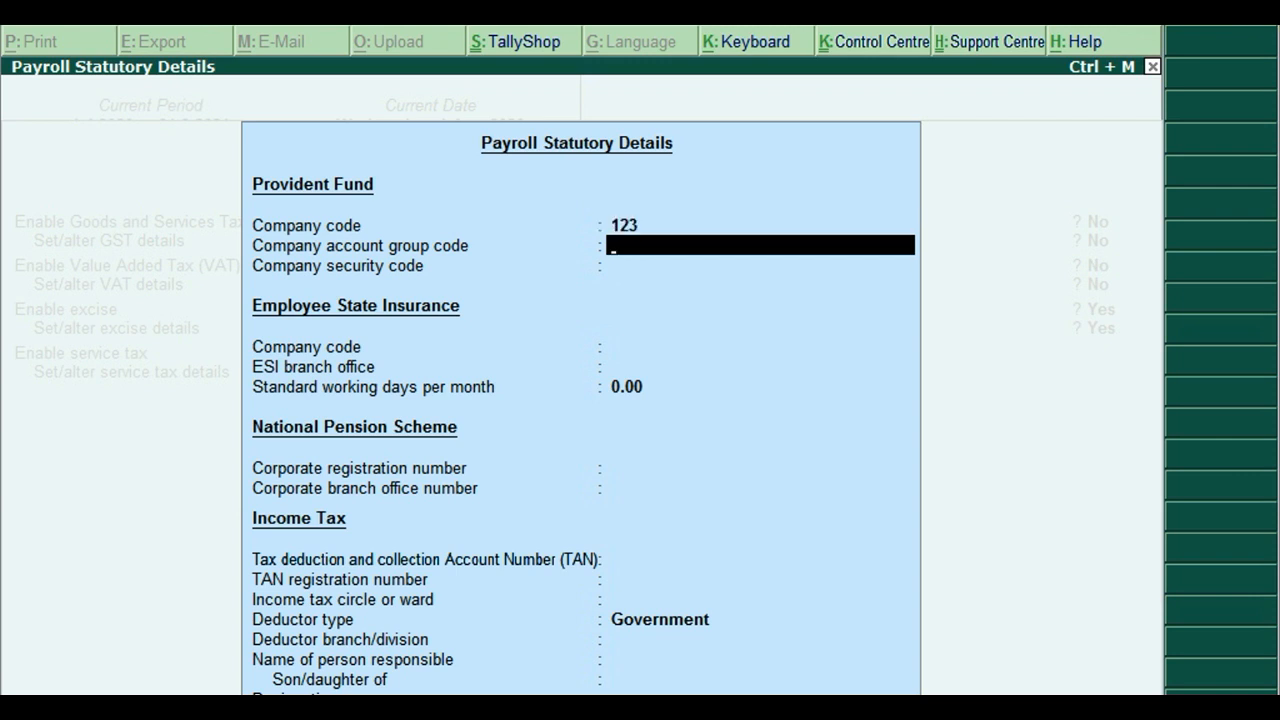
type("12345")
key("Return")
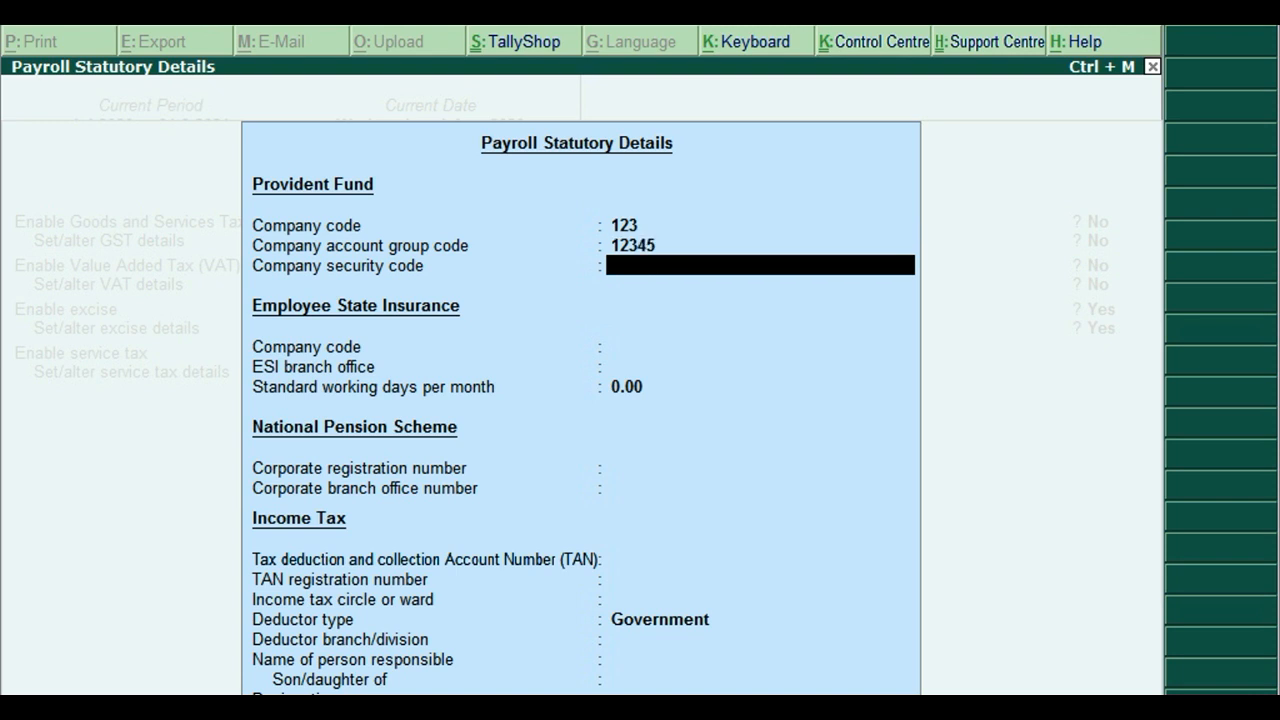
type("1748569")
key("Return")
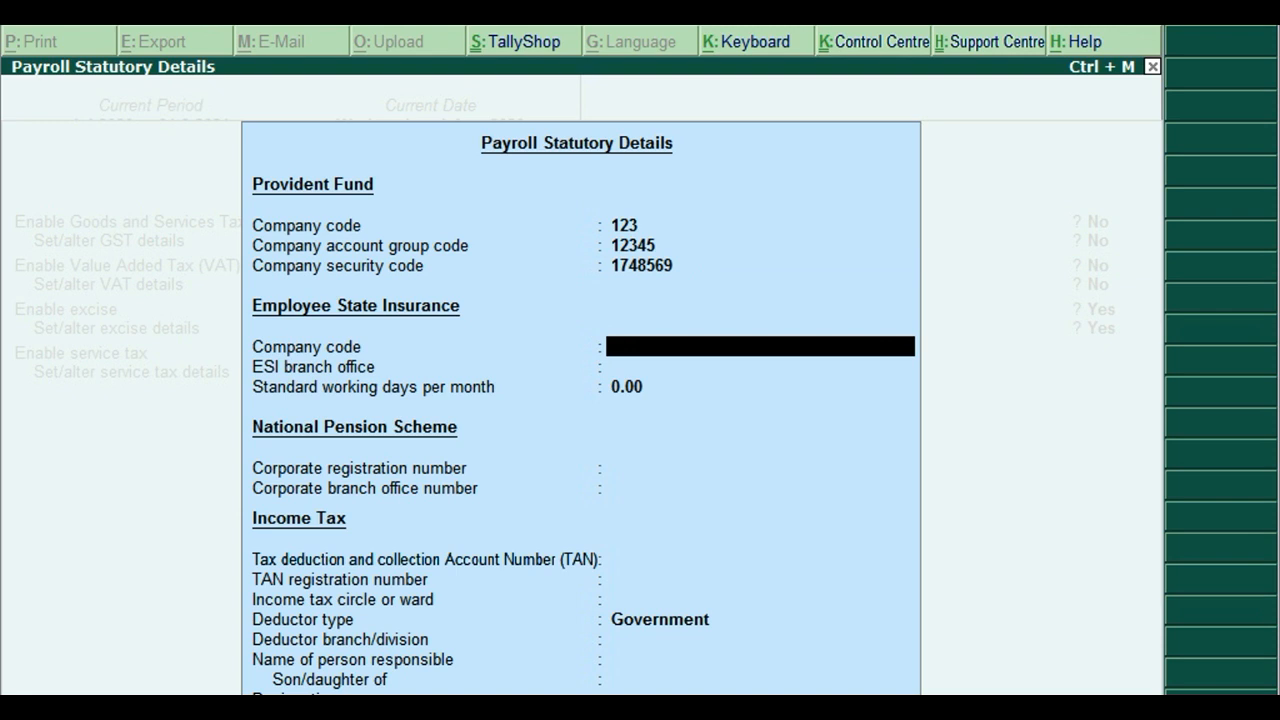
Enter the ESI code, ESI branch office Delhi, 26 working days and both NPS numbers.
type("96325")
key("Return")
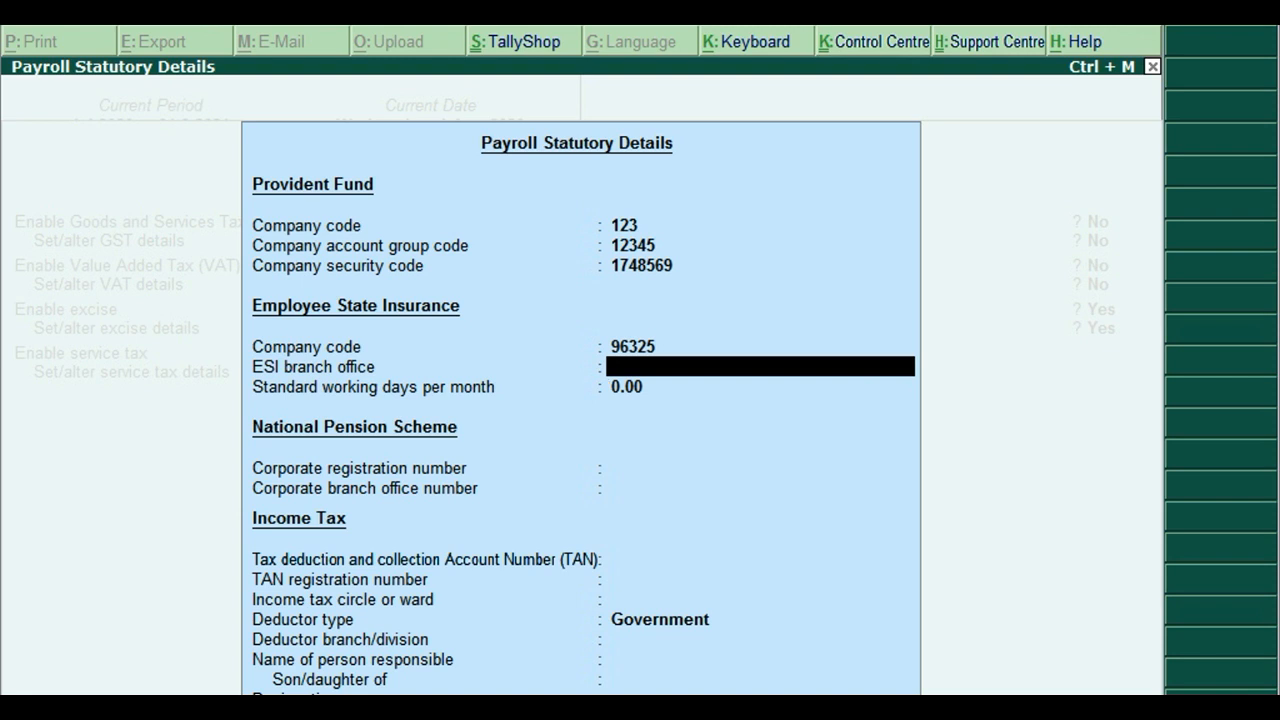
type("Delhi")
key("Return")
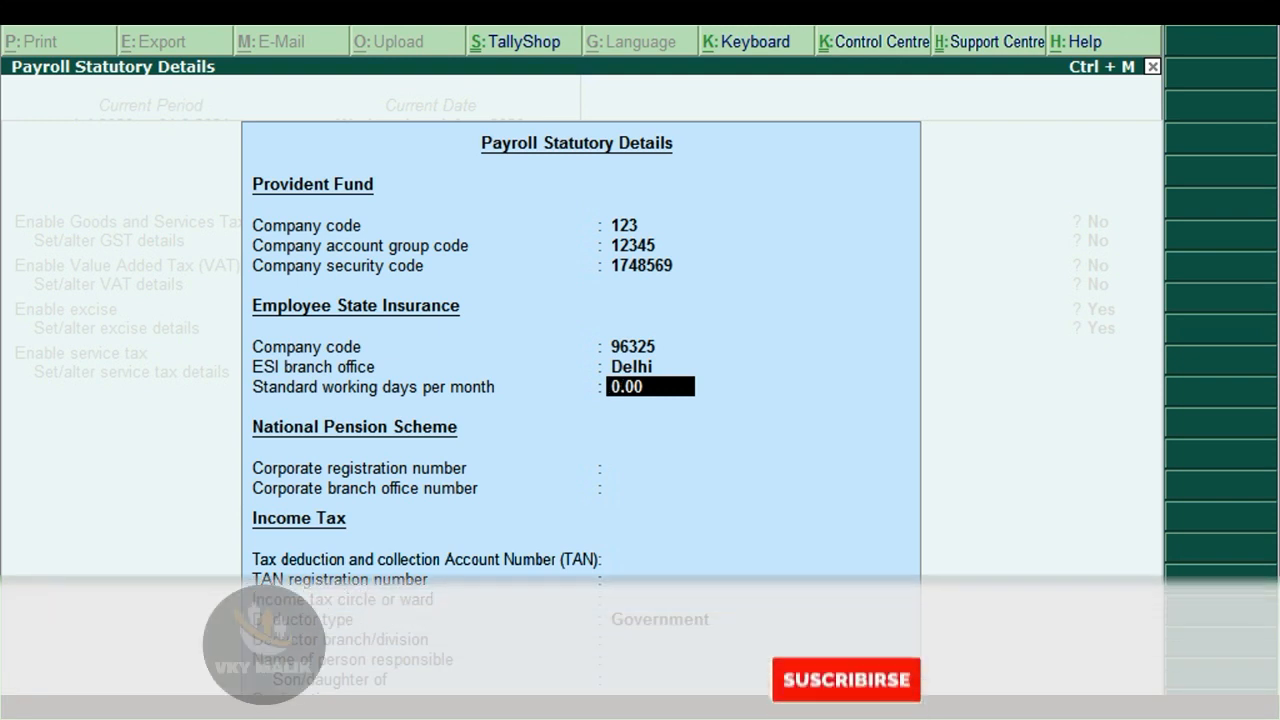
type("26")
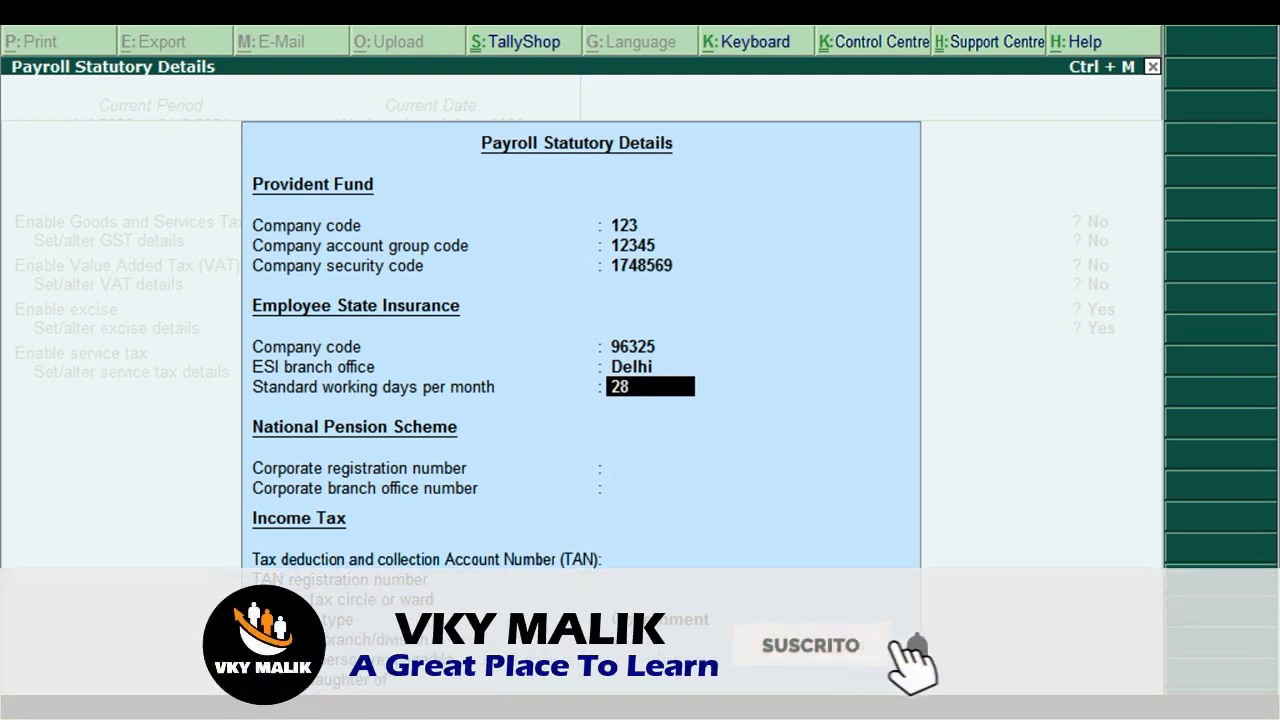
key("Return")
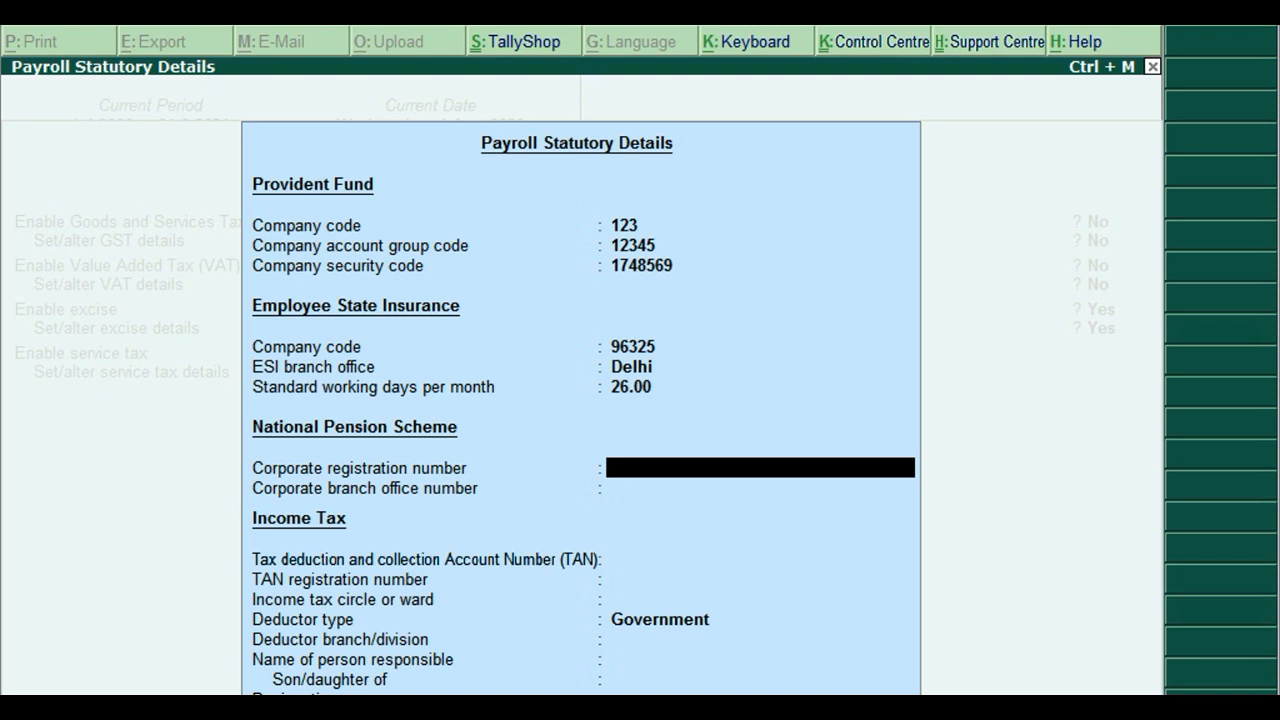
type("12345678854")
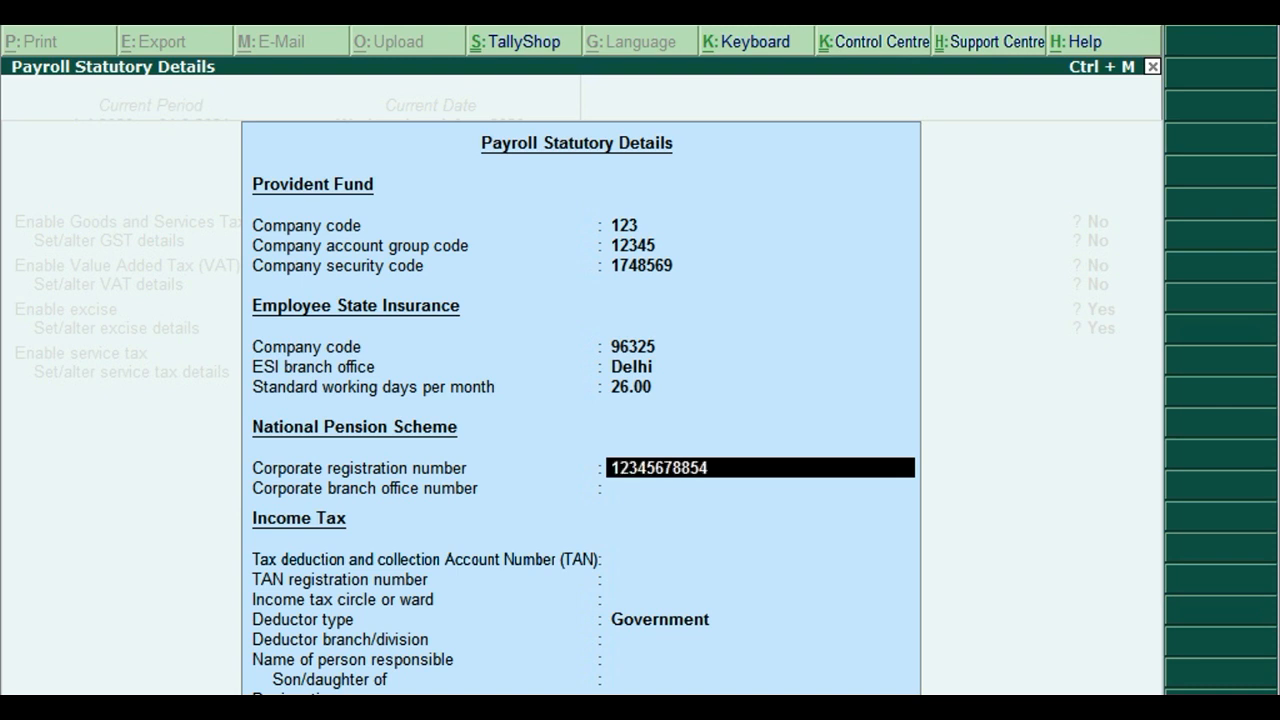
key("Return")
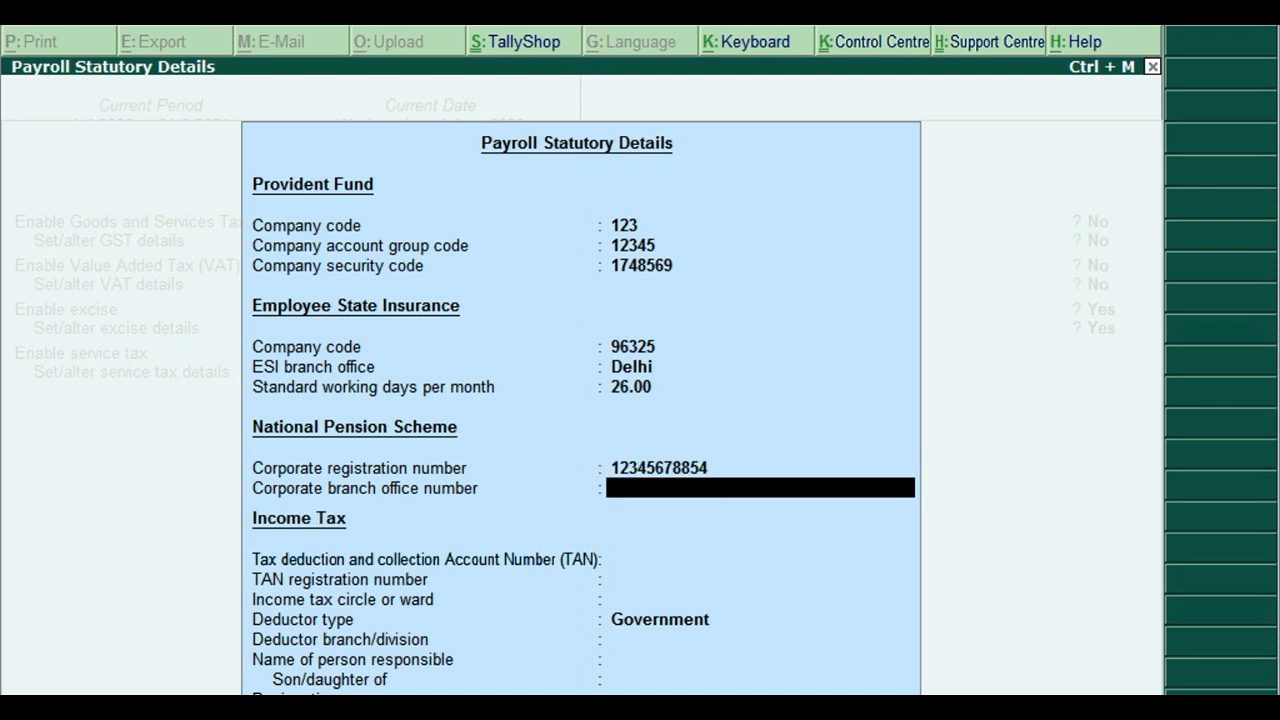
type("2514587458")
Enter the TAN, its registration number and circle/ward DELHI.
key("Return")
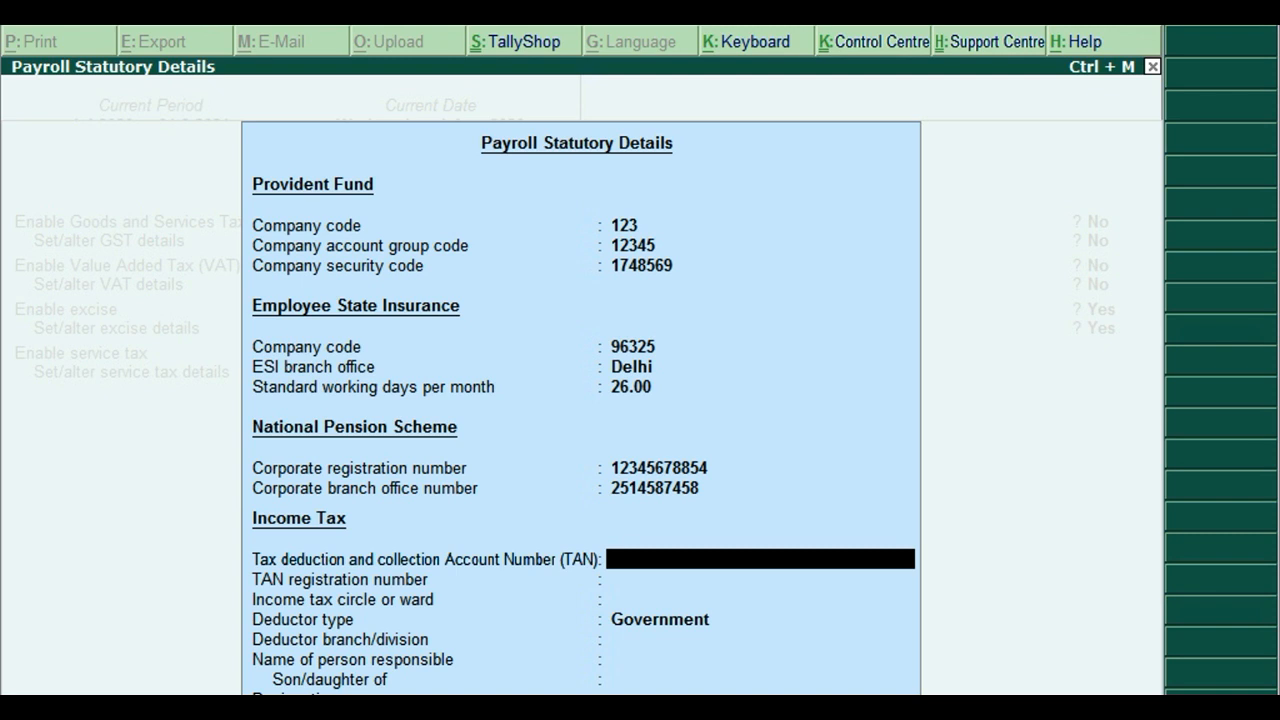
type("AACDI758")
key("Return")
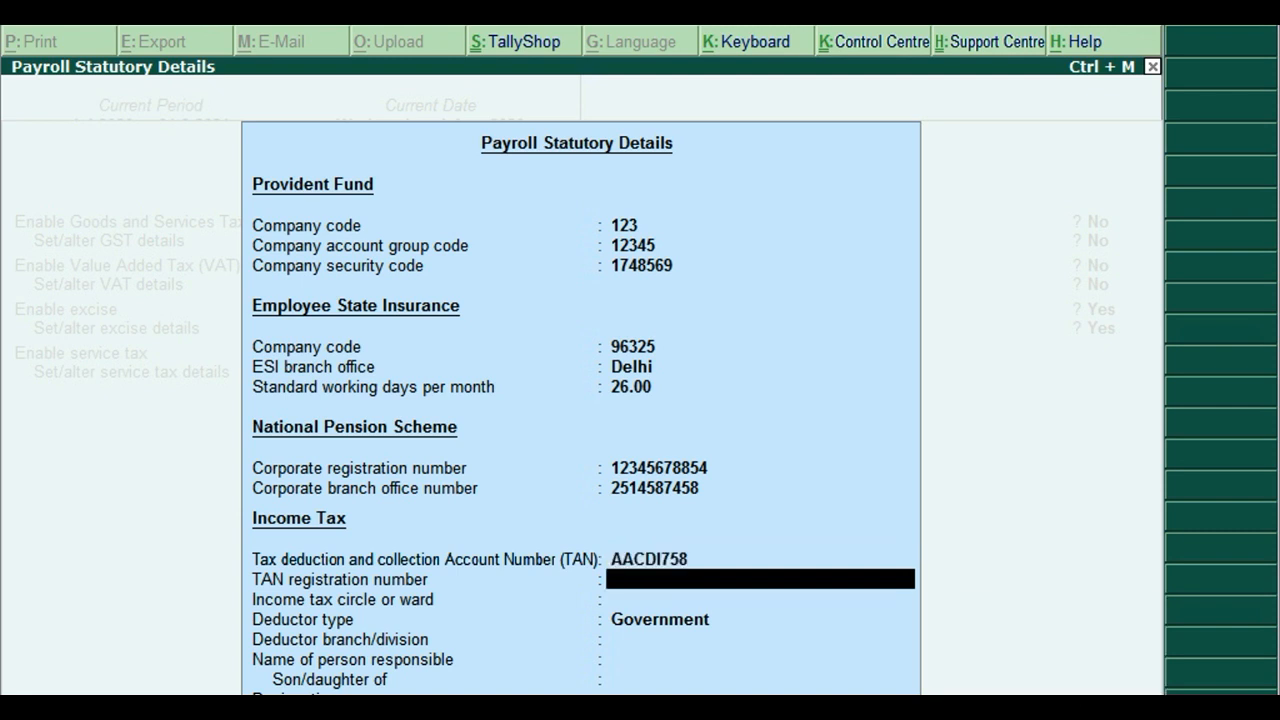
type("52145869")
key("Return")
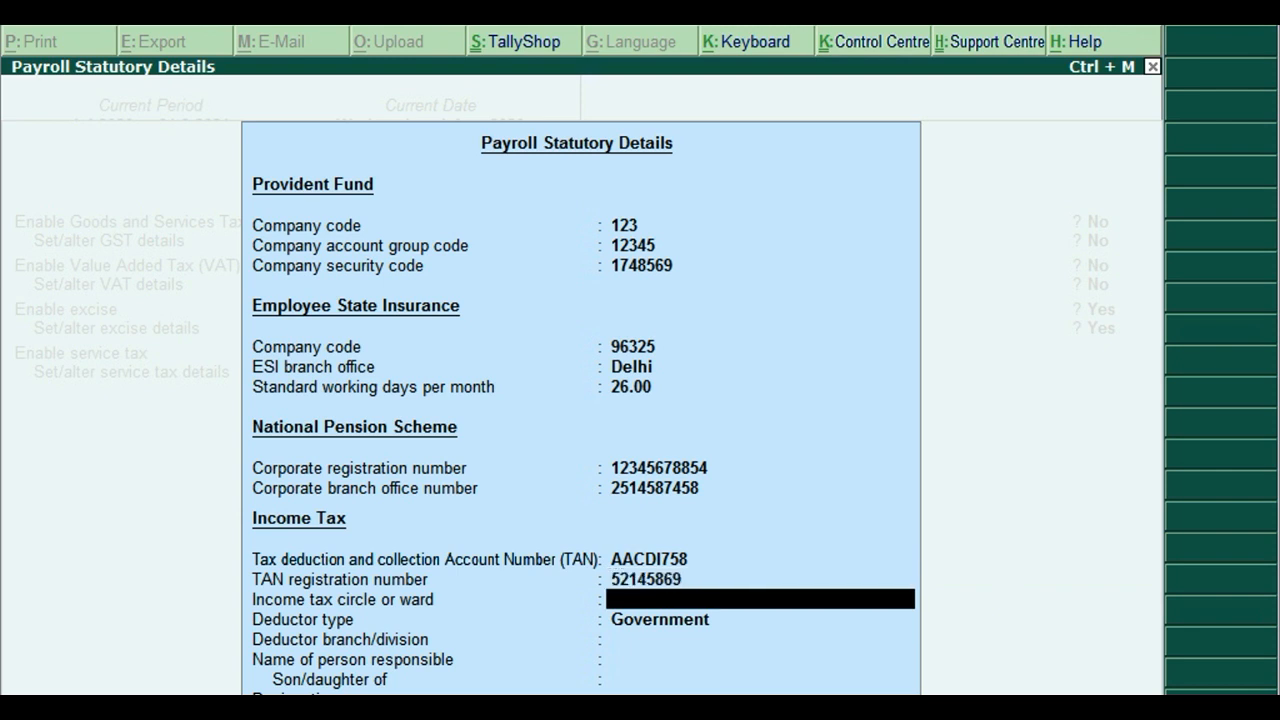
type("DEKHI")
key("BackSpace")
key("BackSpace")
key("BackSpace")
type("LHI")
key("Return")
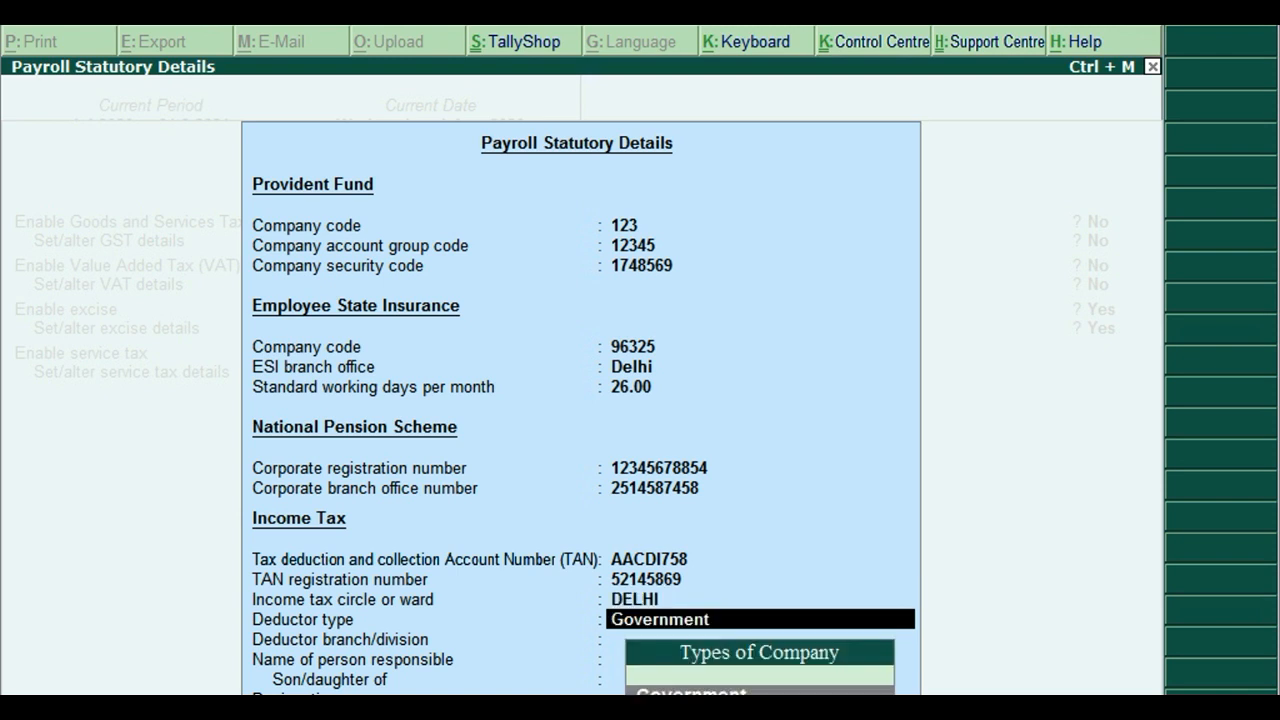
Set deductor type Others and branch DELHI, and enter the responsible person and designation.
key("Down")
key("Return")
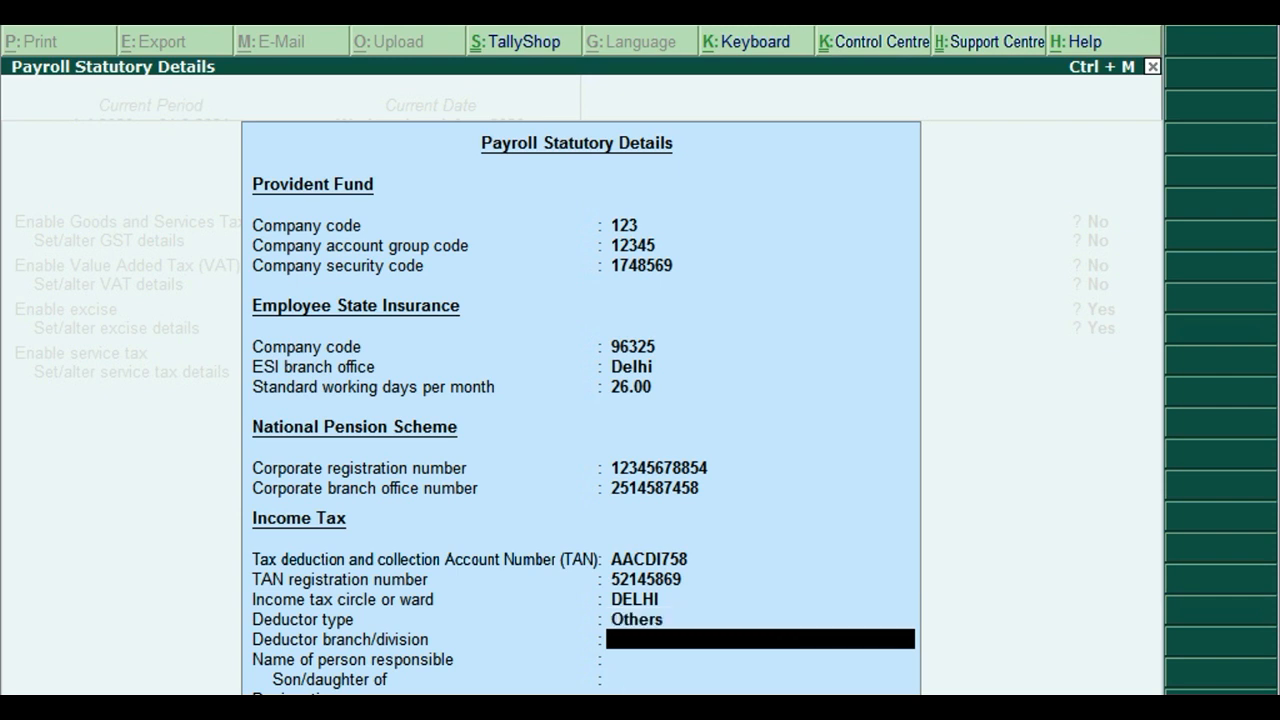
type("DELHI")
key("Return")
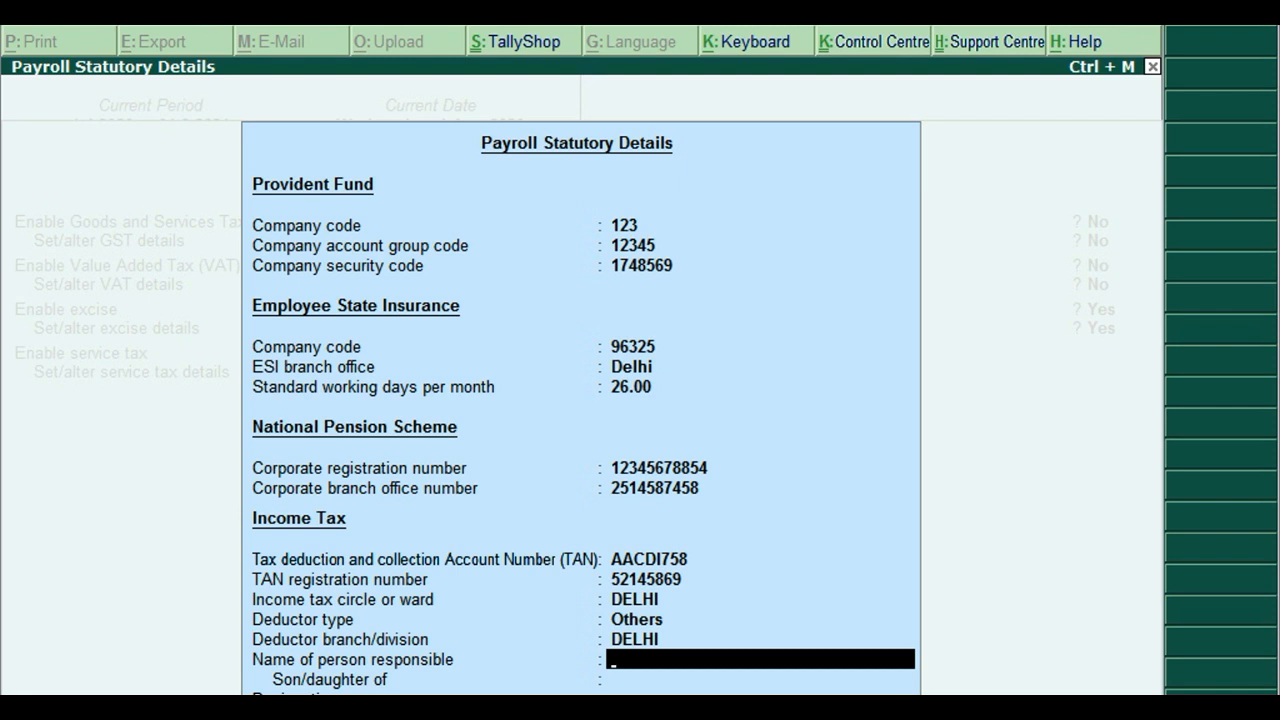
type("DEVANSHU")
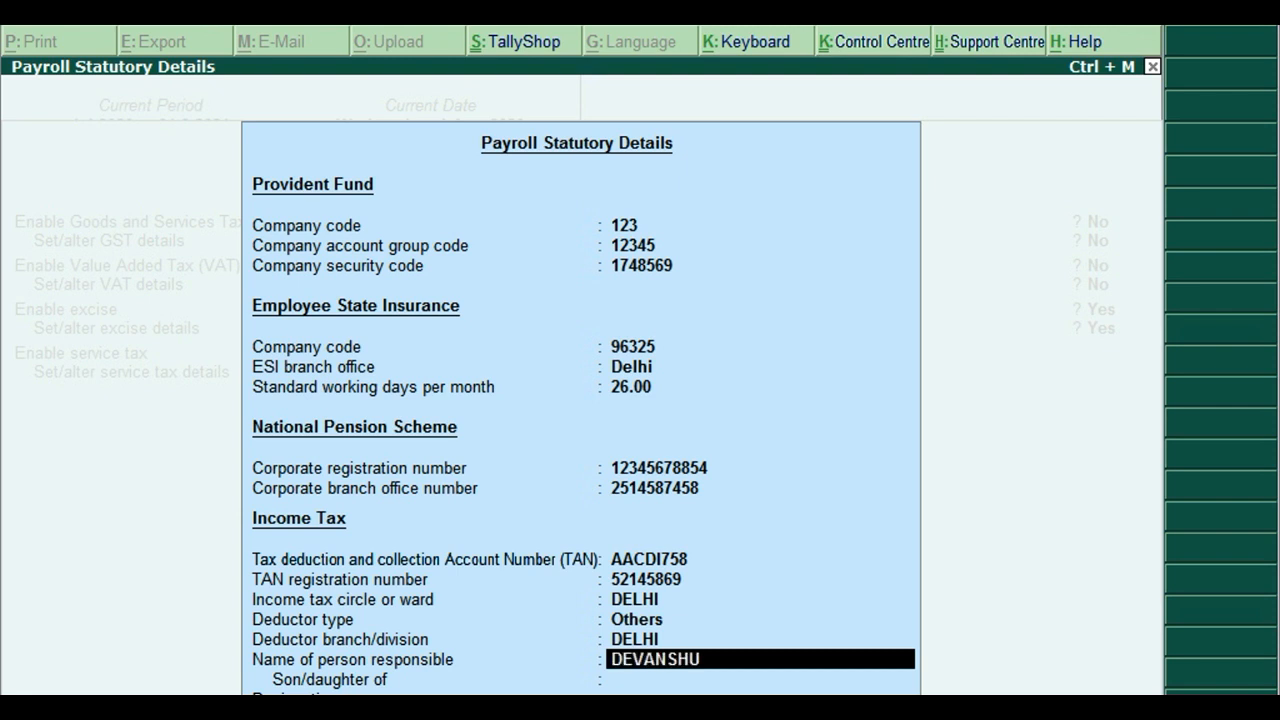
key("Return")
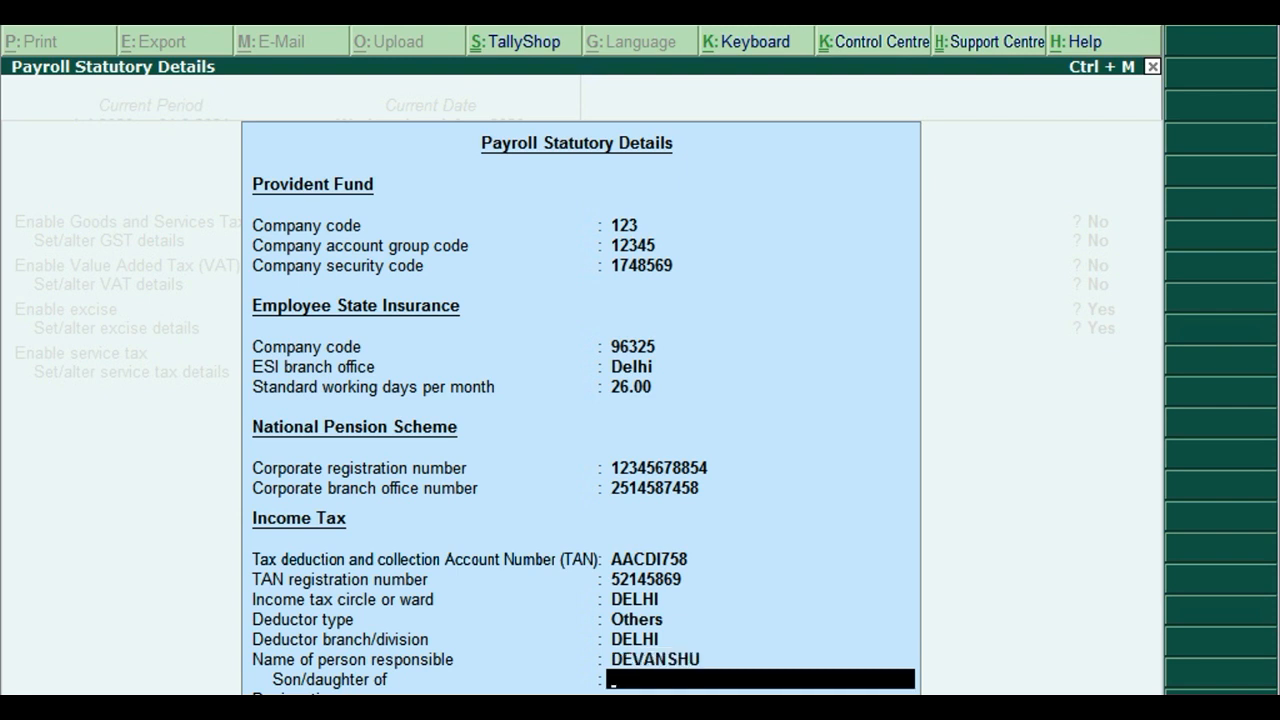
key("Return")
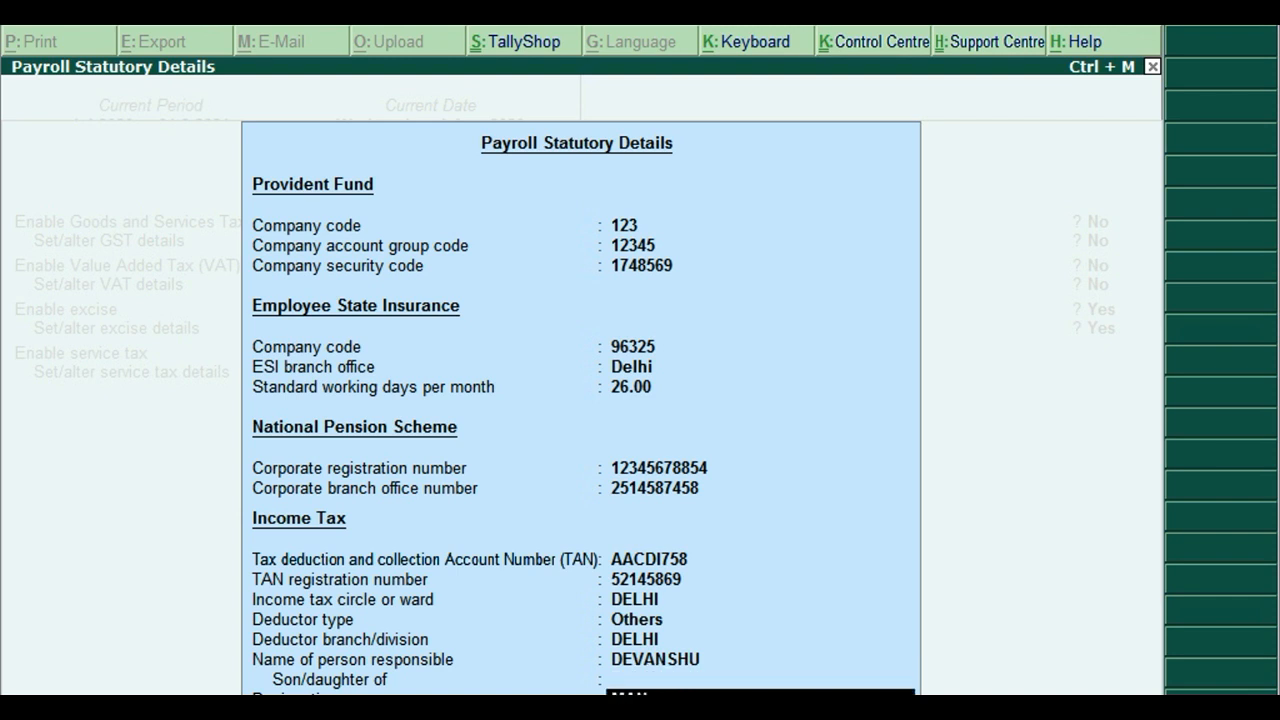
key("Return")
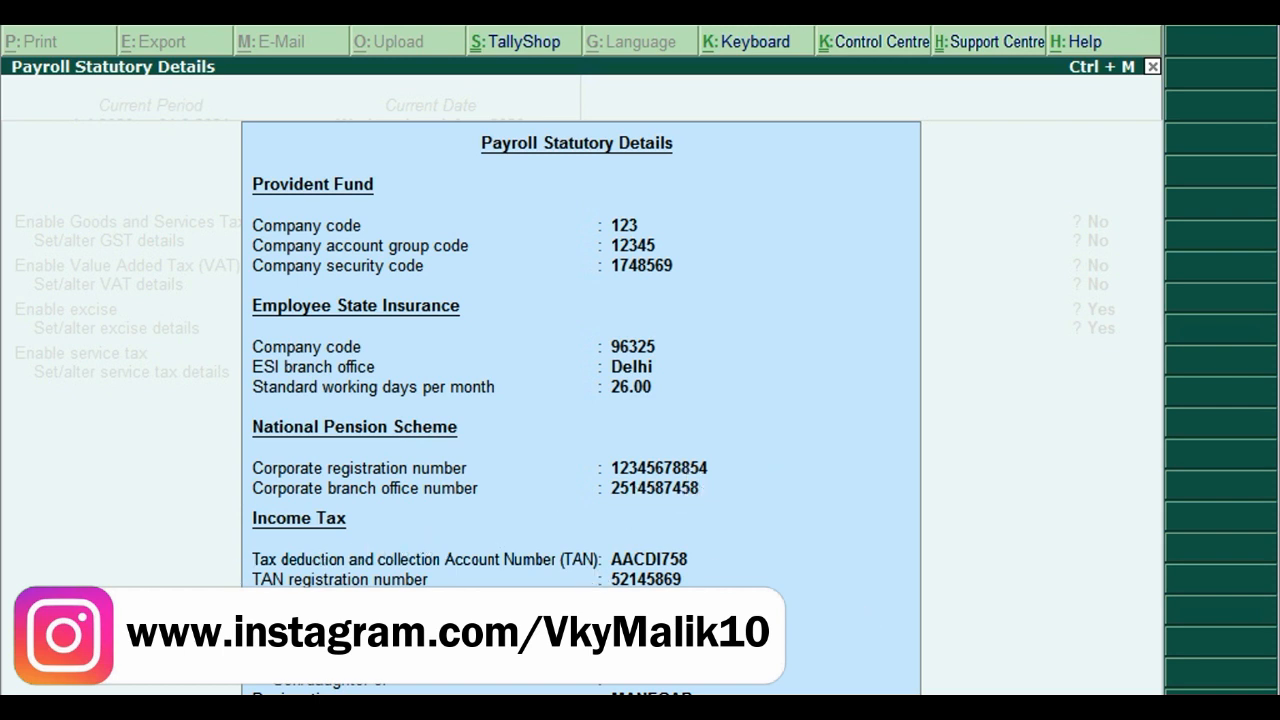
key("Return")
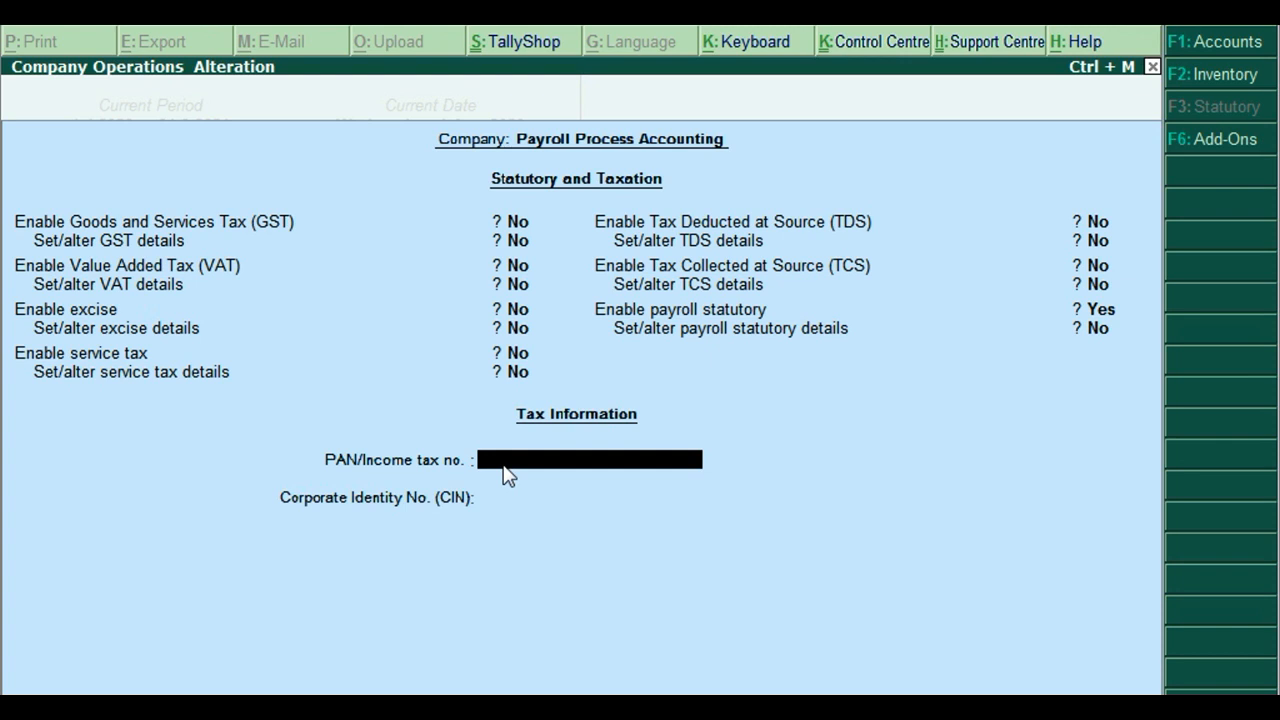
Accept the statutory and taxation settings and return to the Gateway of Tally.
key("ctrl+a")
key("Escape")
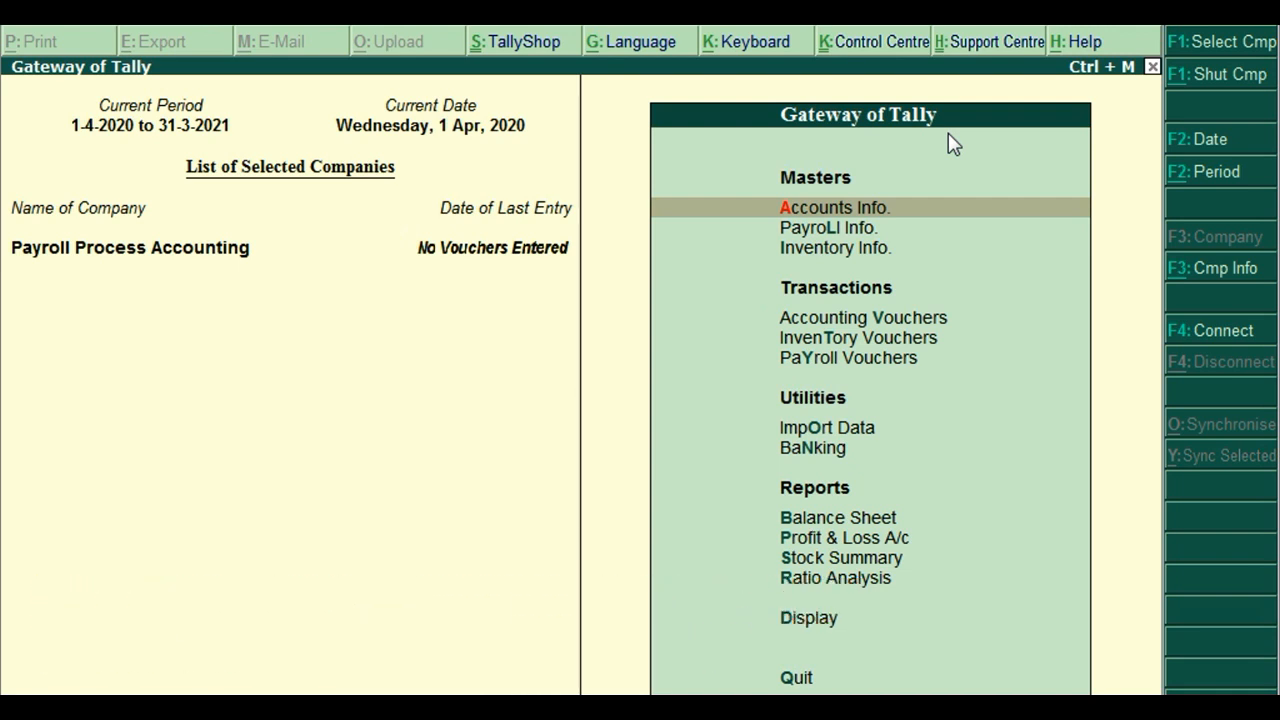
Open Payroll Info. from the Gateway of Tally menu.
key("Down")
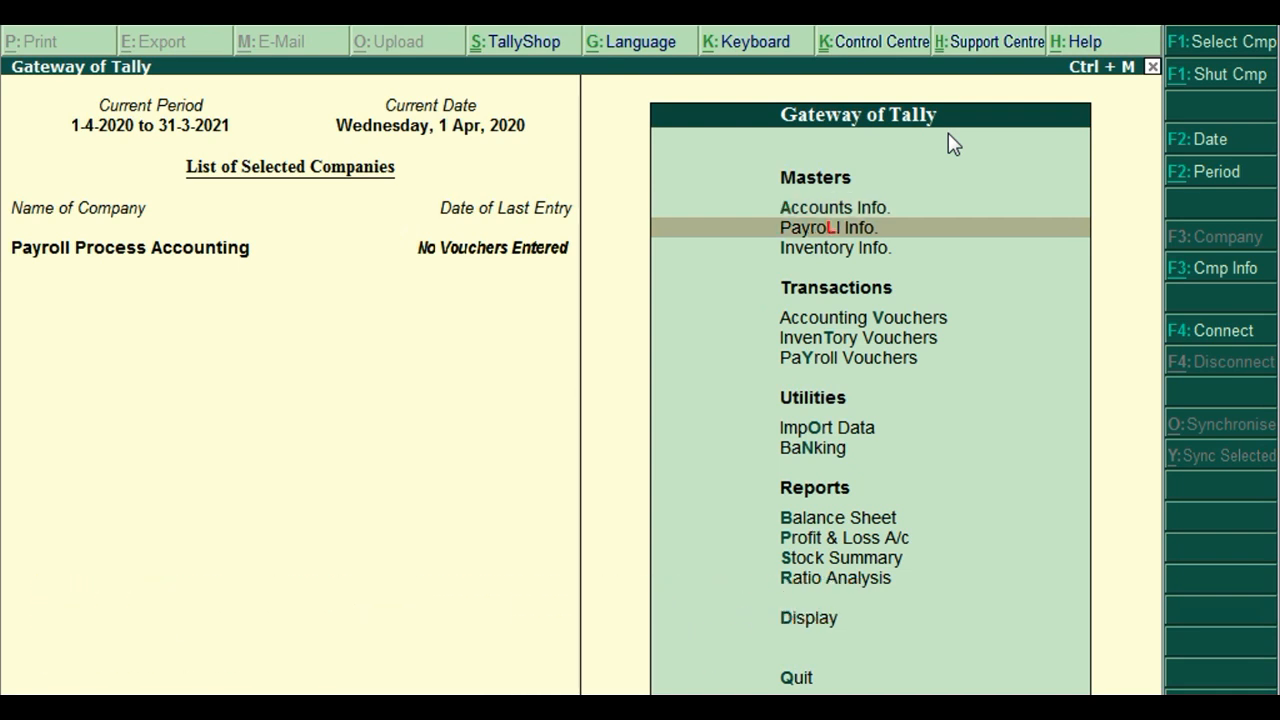
key("Down")
key("Down")
key("Down")
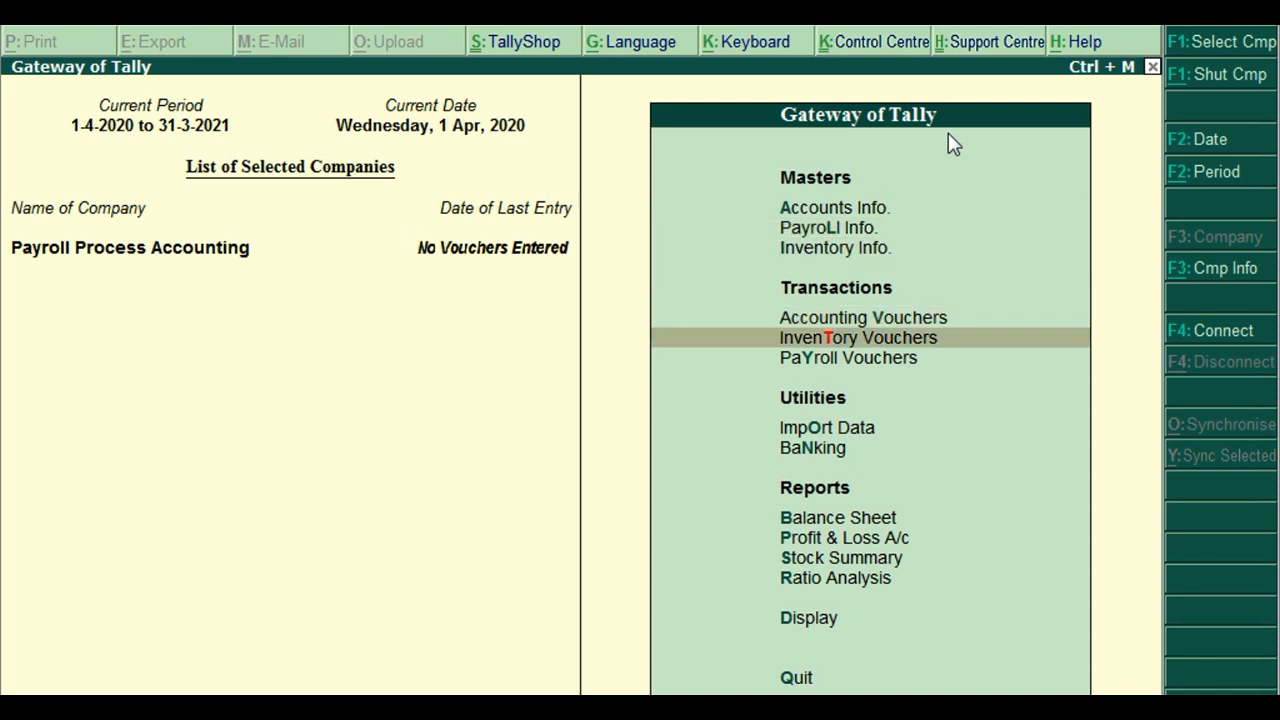
key("Down")
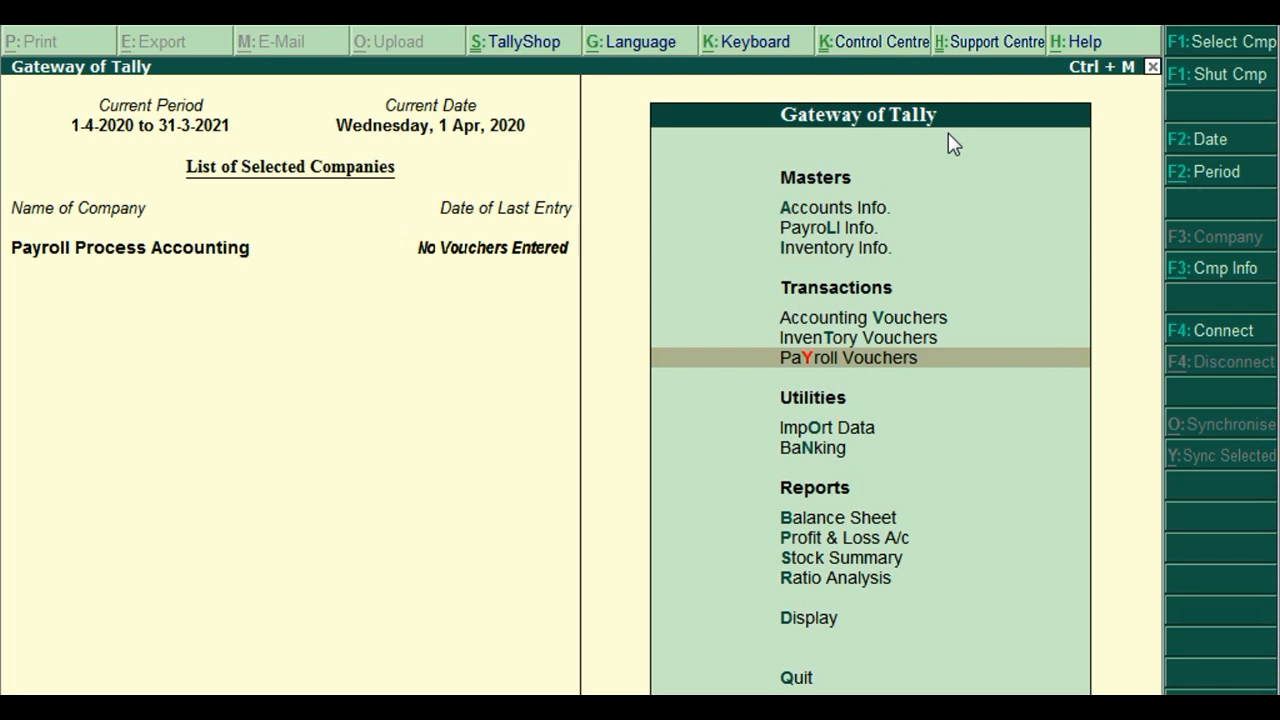
key("Up")
key("Up")
key("Up")
key("Up")
key("Up")
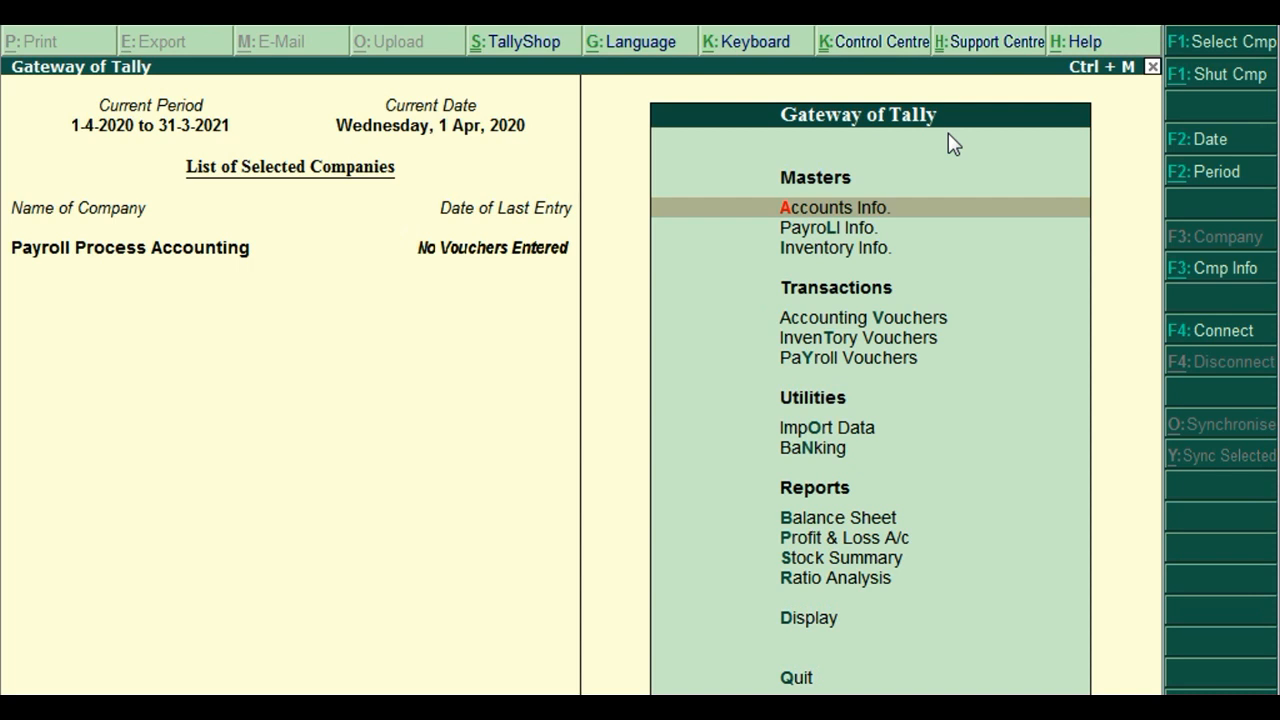
key("Down")
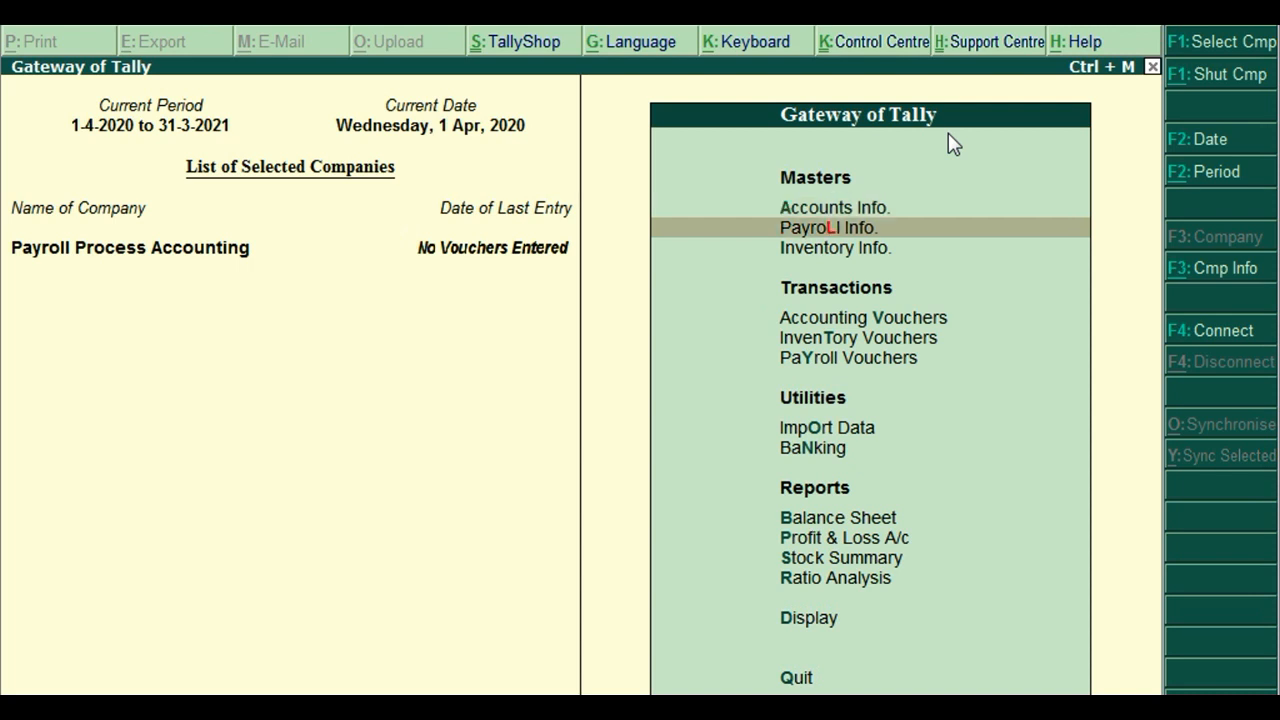
key("Return")
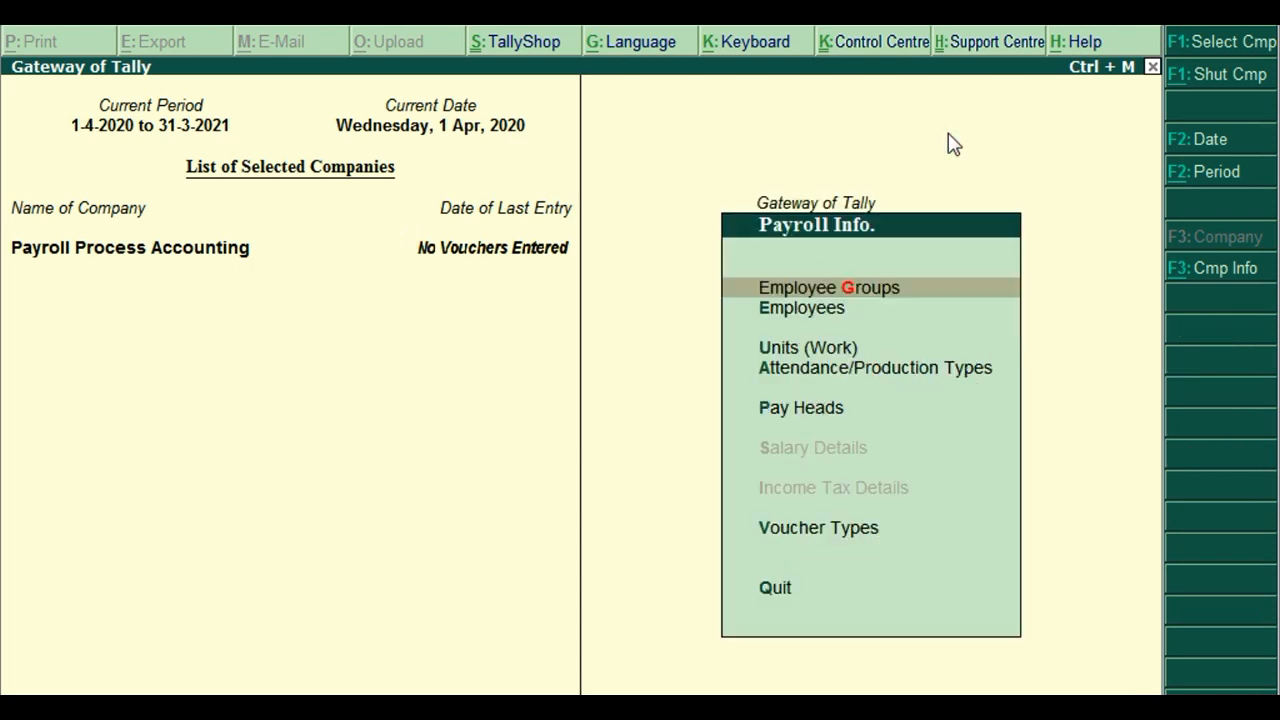
Choose Employee Groups, then Create under Single Group.
key("Down")
key("Up")
key("Return")
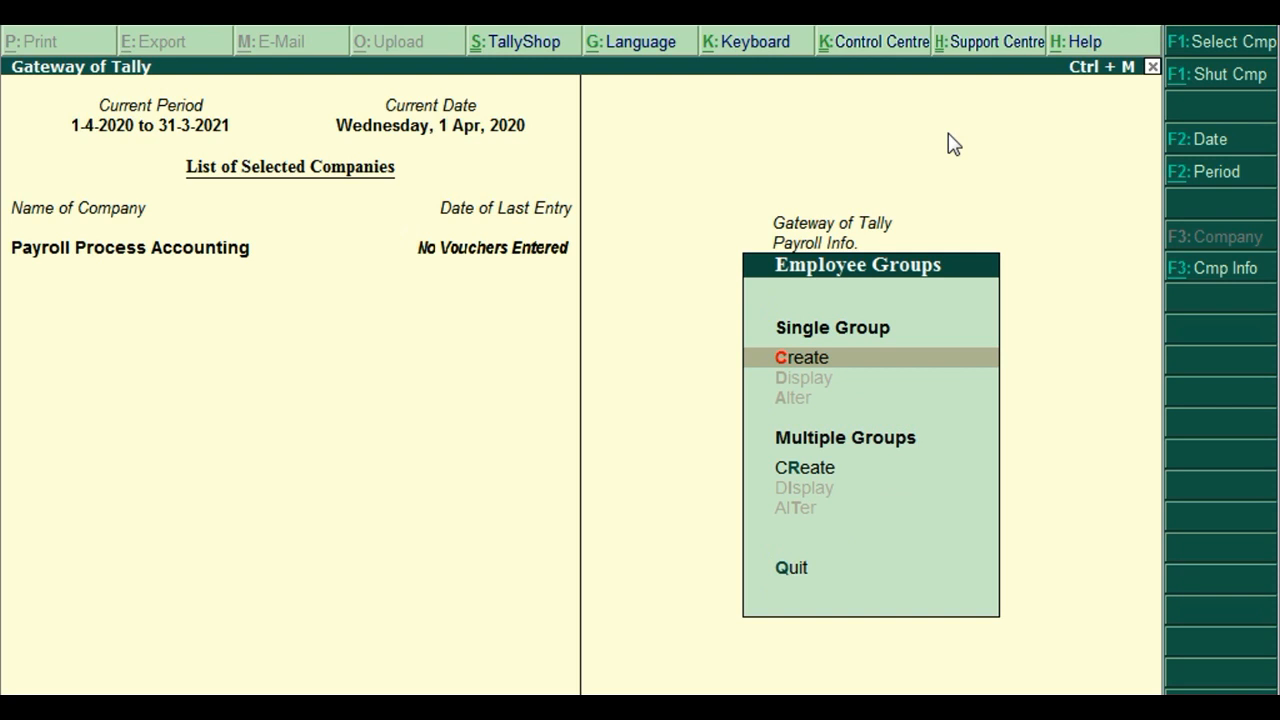
key("Down")
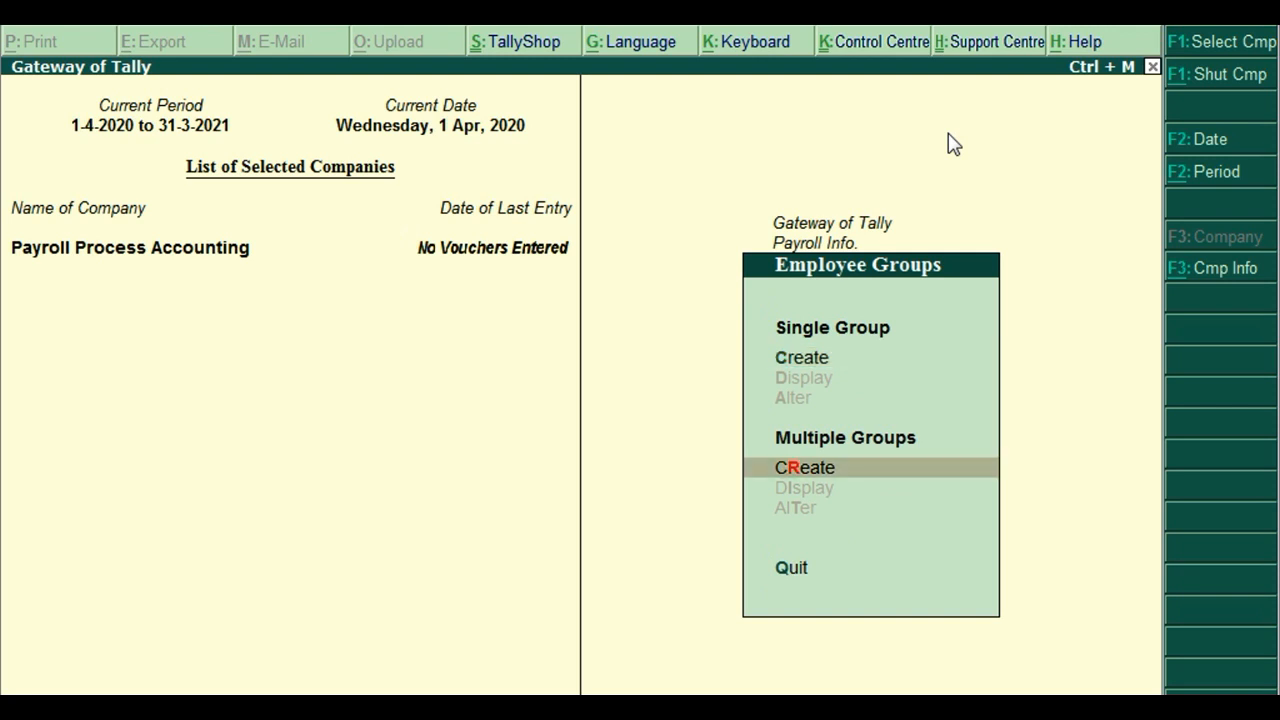
key("Up")
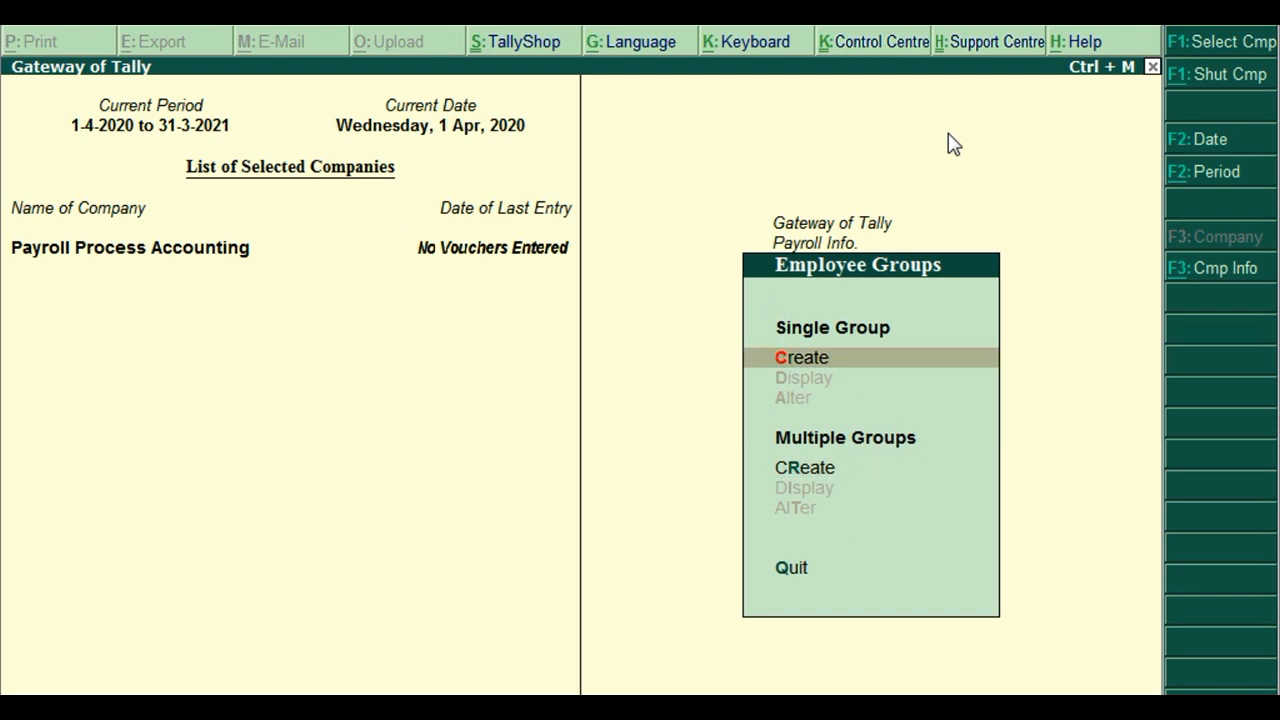
key("Return")
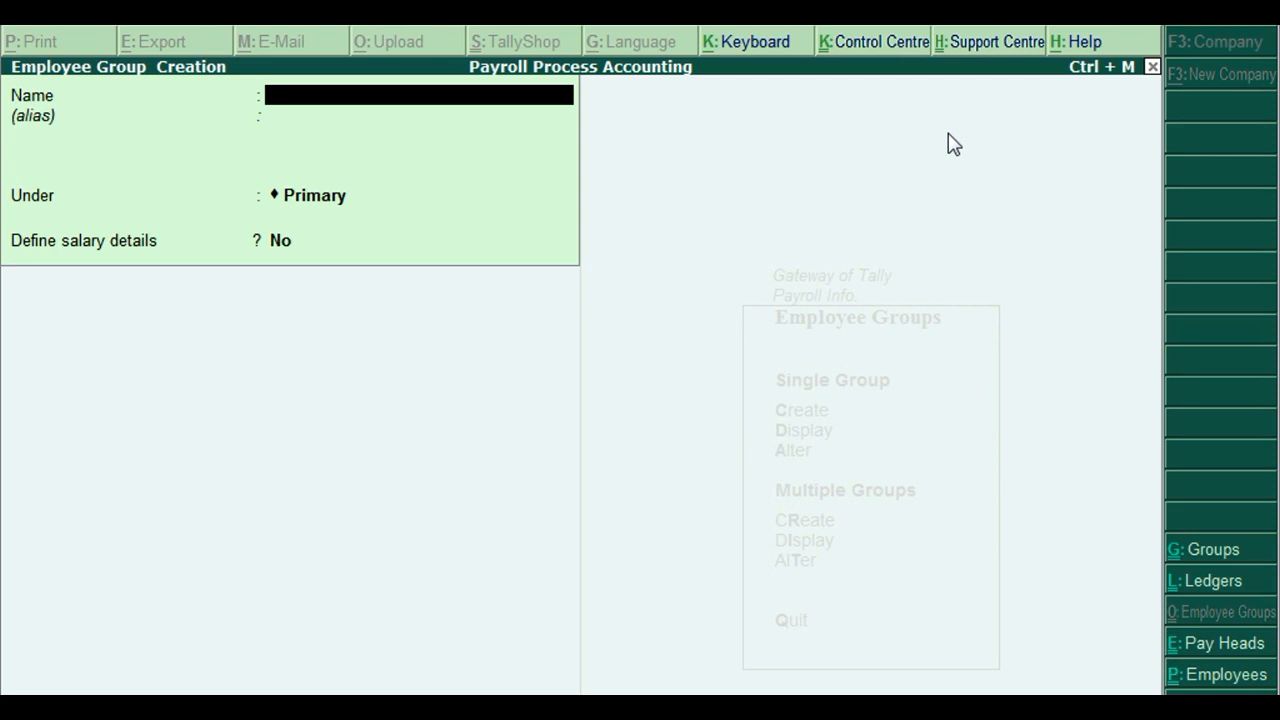
Create the SALES DEPARTMENT and PURCHASE DEPARTMENT employee groups under Primary.
type("SALES DEPARTMENT")
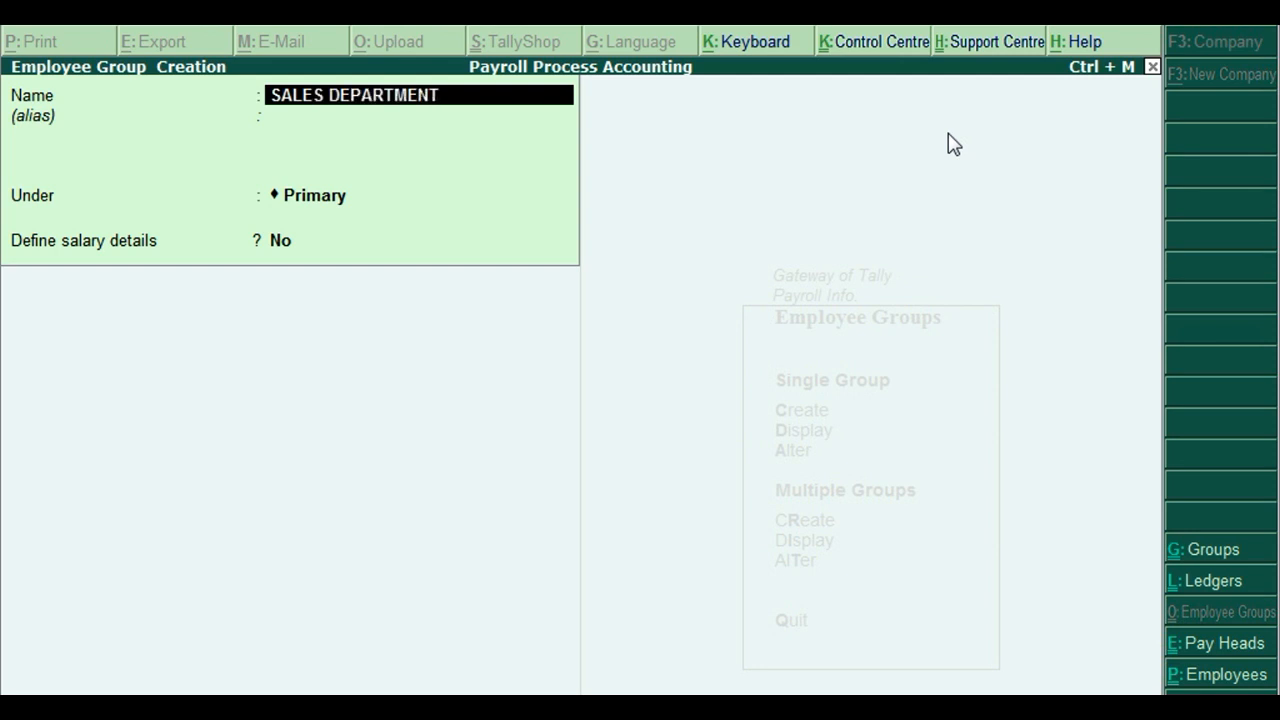
key("Return")
key("Return")
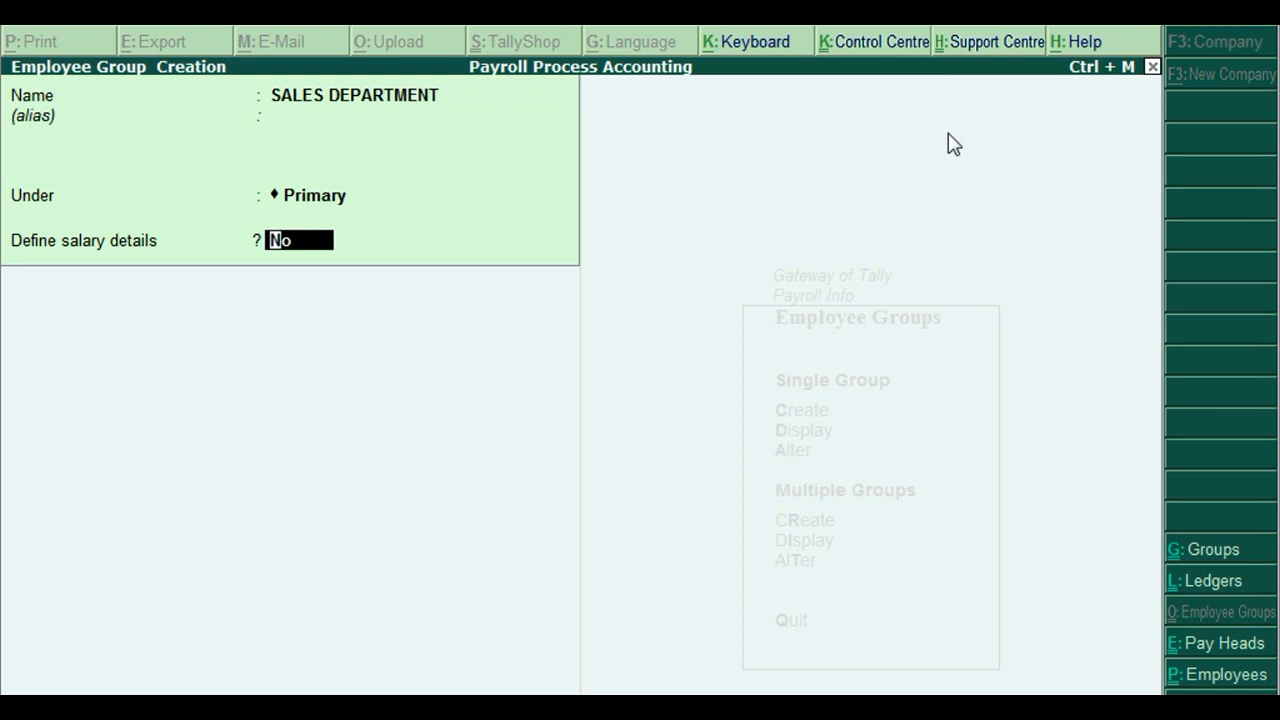
key("Return")
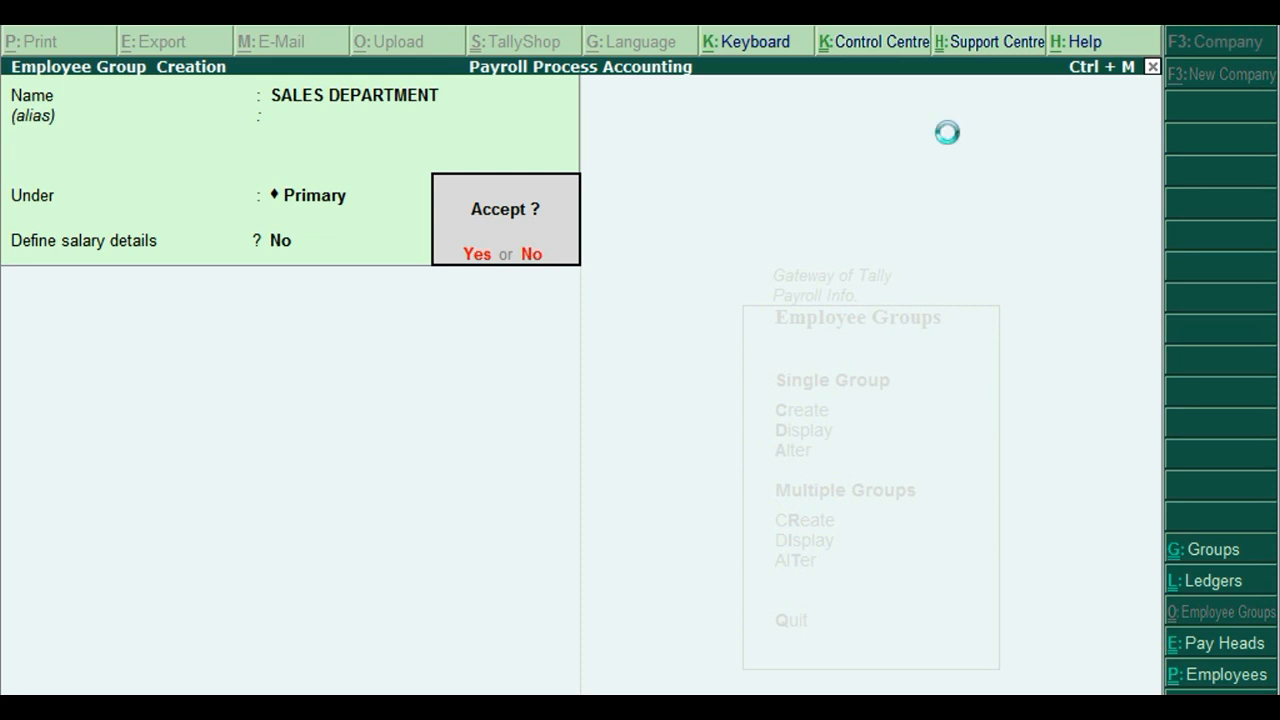
key("Return")
type("O")
key("BackSpace")
type("PURCHASE DEPARTMENT")
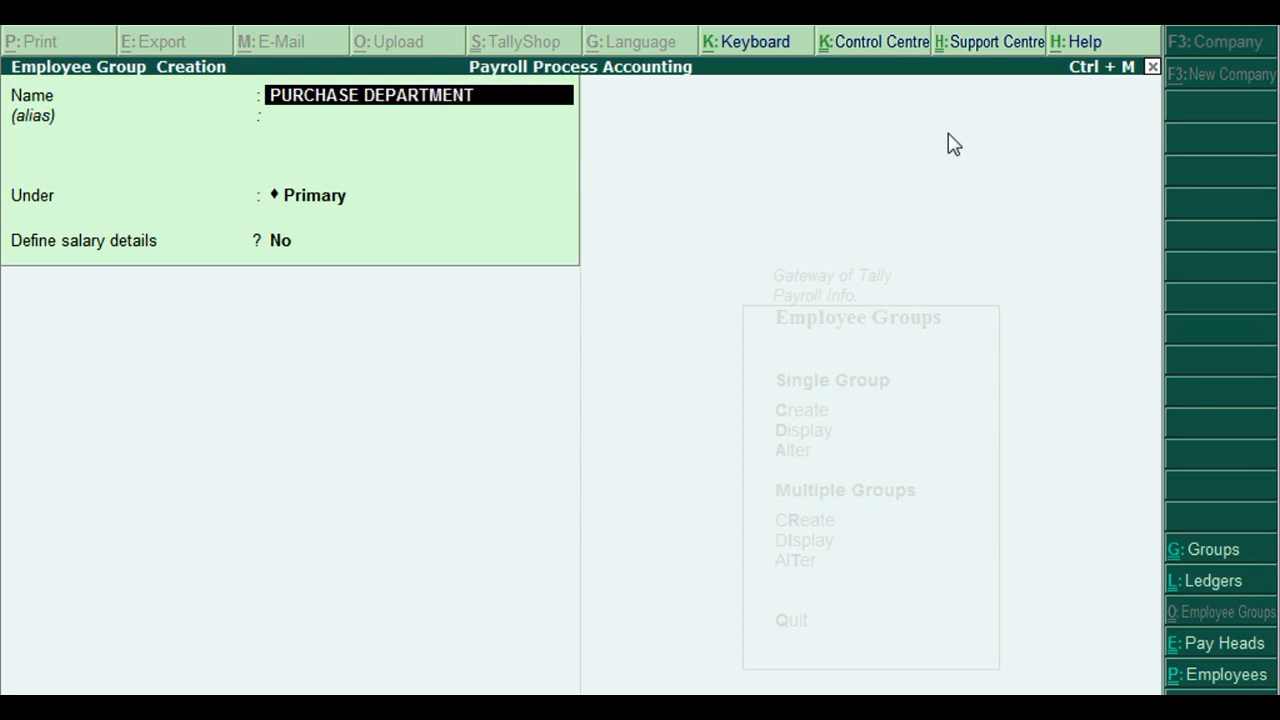
key("Return")
key("Return")
key("Return")
key("Return")
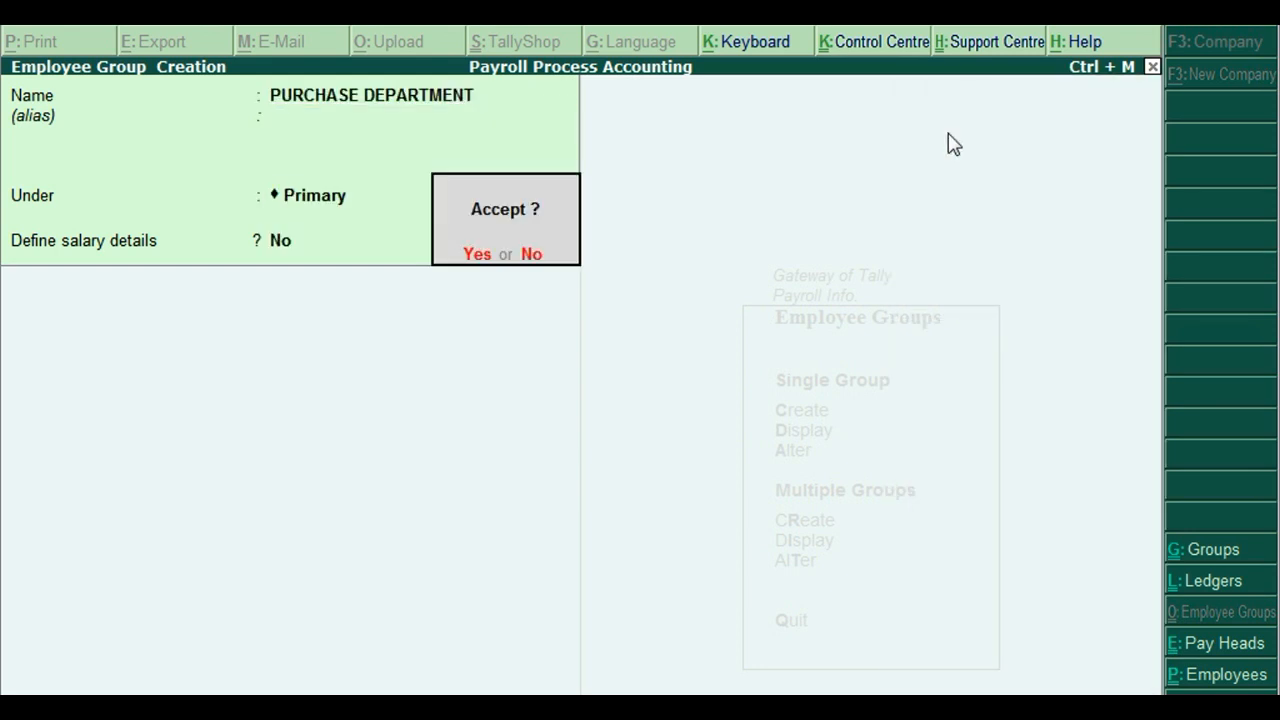
key("Return")
Create the HR DEPARTMENT and ACCOUNTS DEPARTMENT groups, then leave the blank form.
type("H")
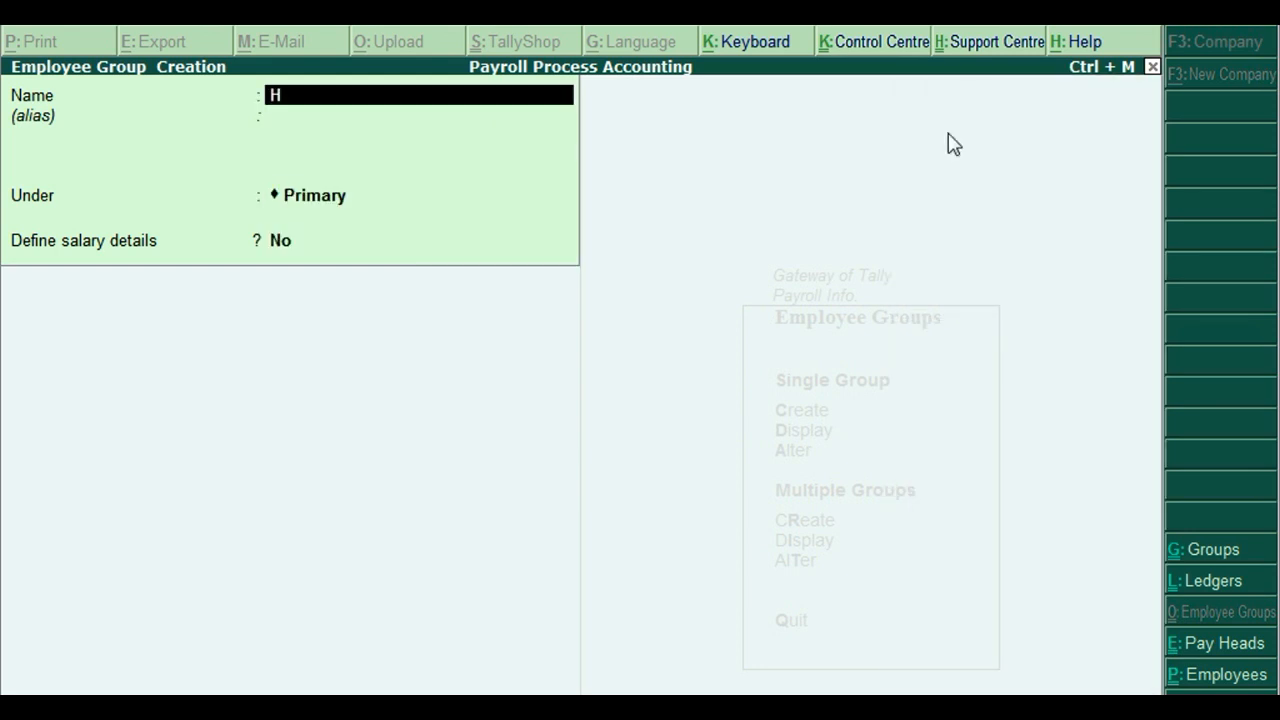
type("R DEPARTMENT")
key("Return")
key("Return")
key("Return")
key("Return")
type("ACCOUIN")
key("BackSpace")
key("BackSpace")
type("NTS DEPARTMENT")
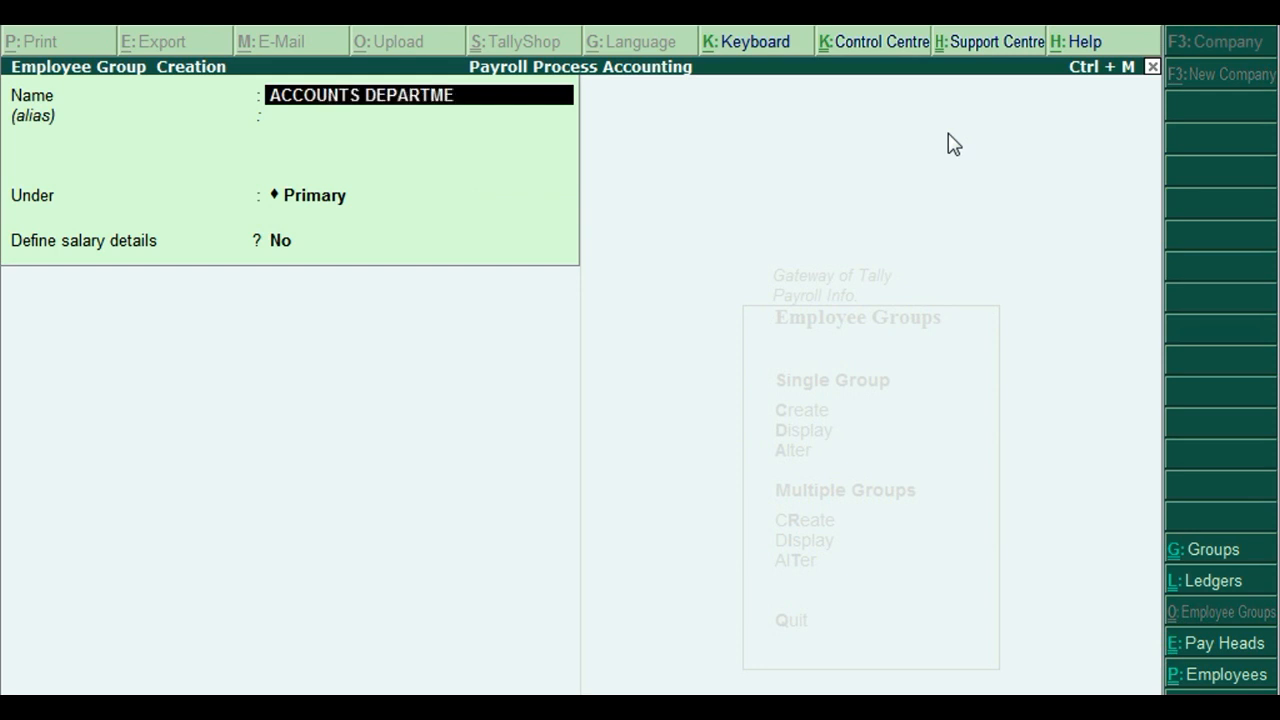
key("Return")
key("Return")
key("Return")
key("Return")
key("Return")
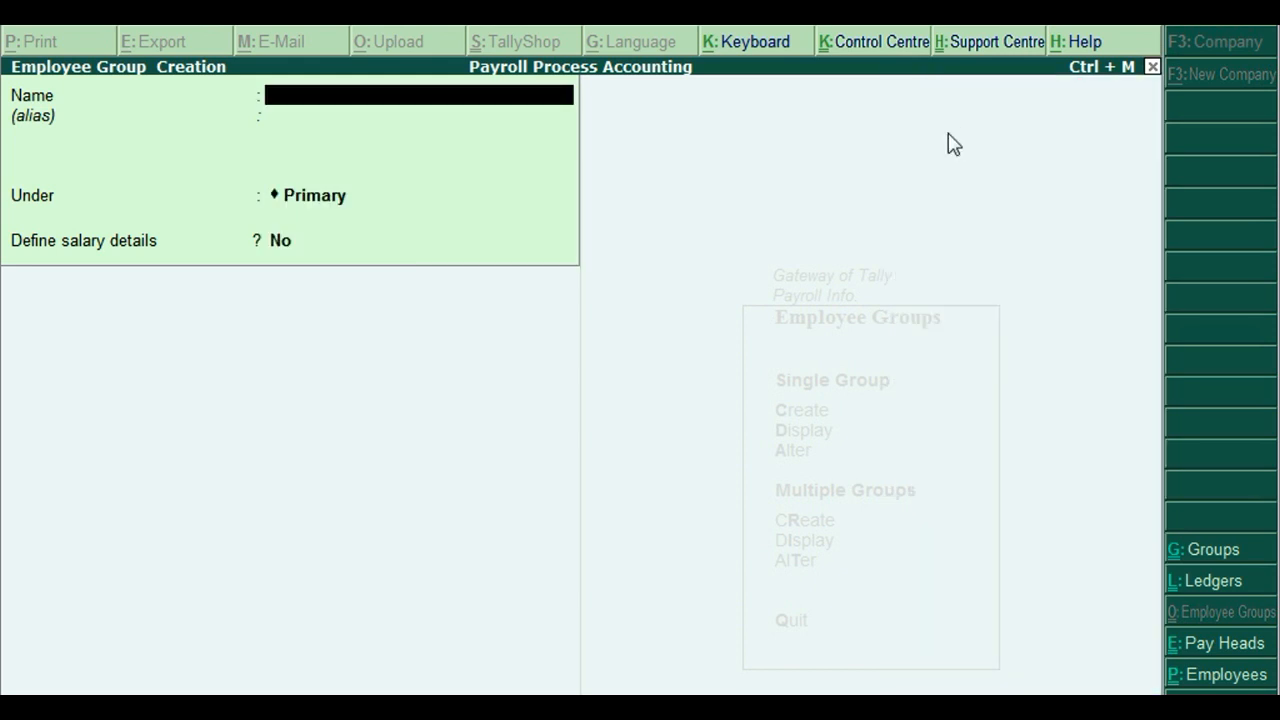
key("Escape")
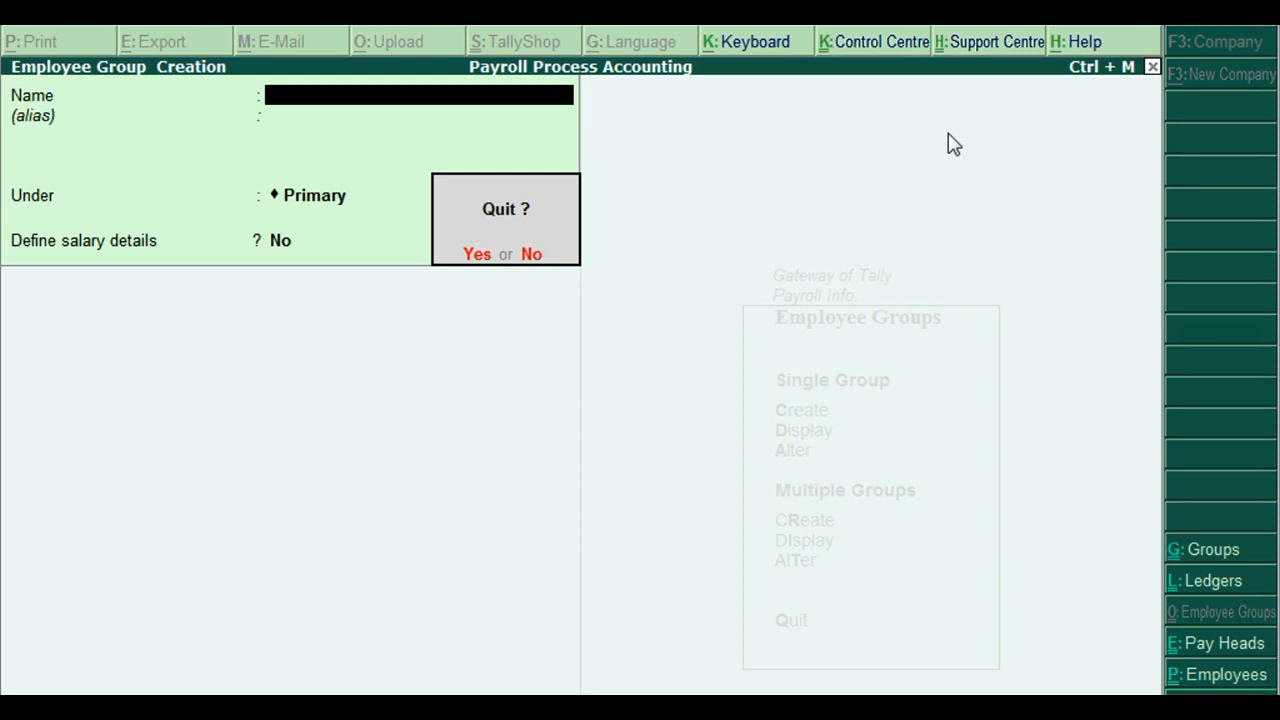
Quit group creation and browse the saved employee group list down to PURCHASE DEPARTMENT.
key("Return")
key("Down")
key("Return")
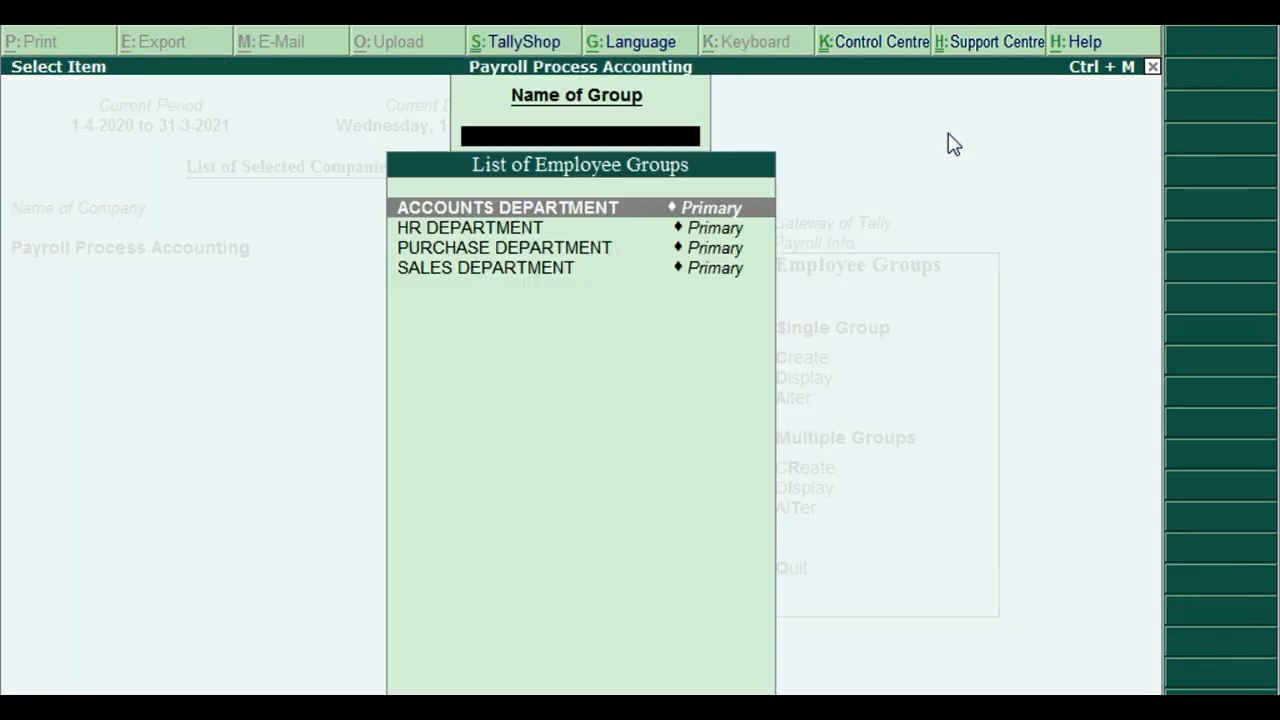
key("Down")
key("Down")
key("Down")
key("Up")
key("Up")
key("Up")
key("Down")
key("Down")
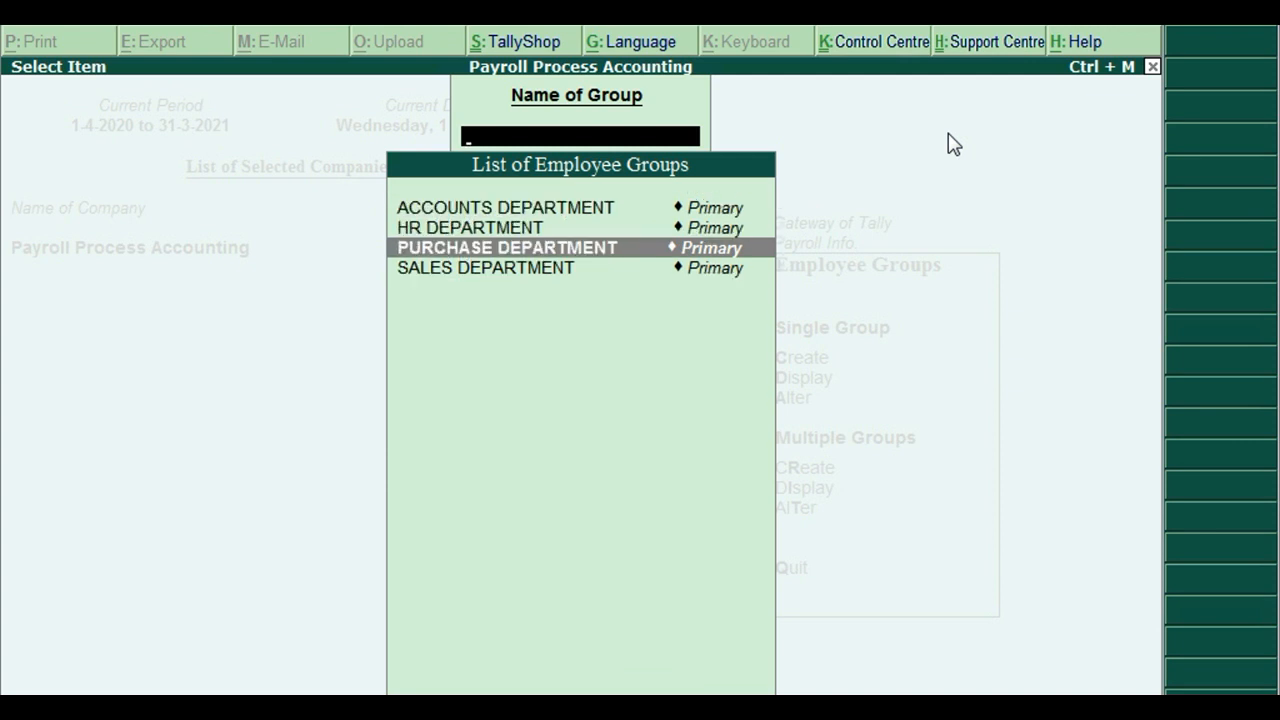
key("Down")
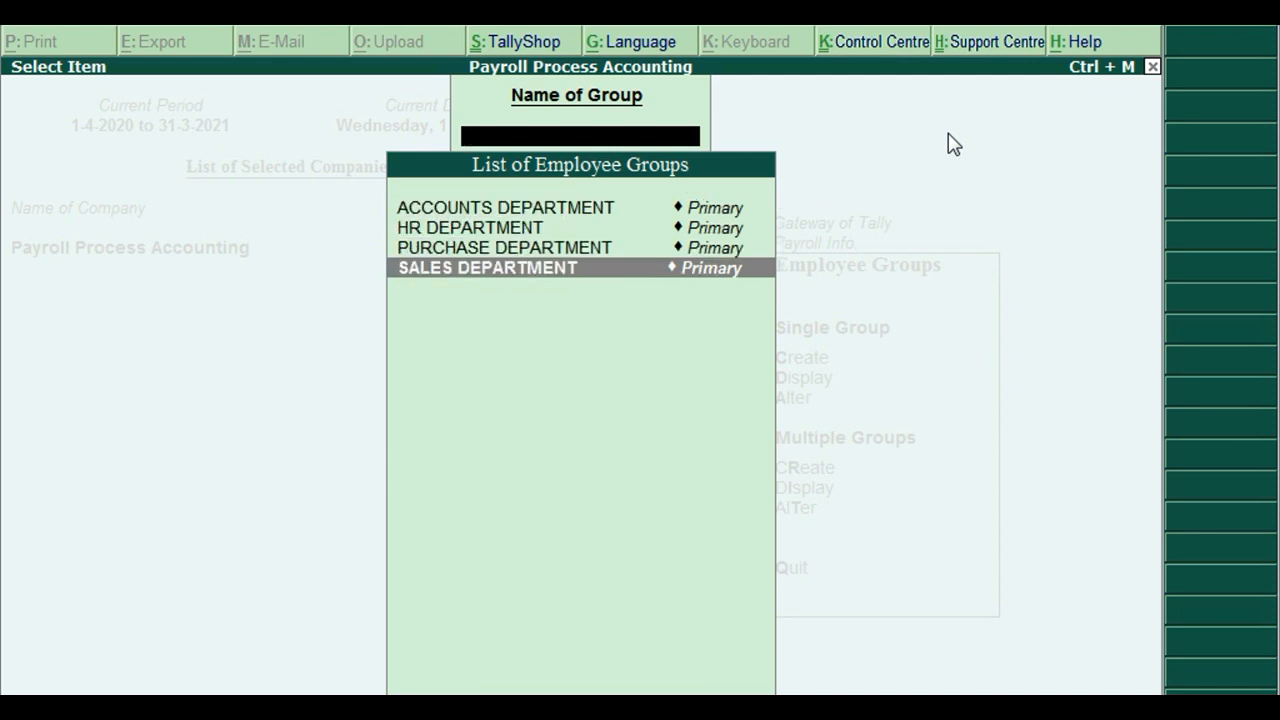
key("Escape")
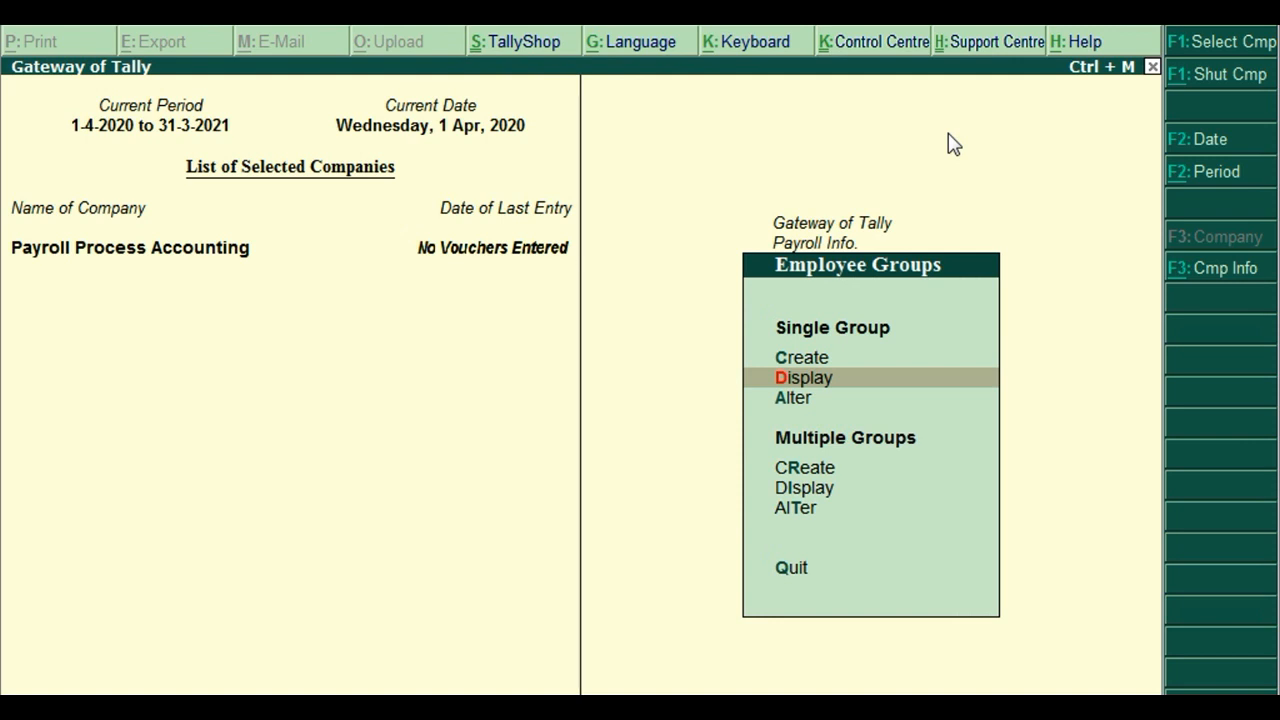
Open ACCOUNTS DEPARTMENT for alteration, then back out unchanged to the Payroll Info menu.
key("Down")
key("Return")
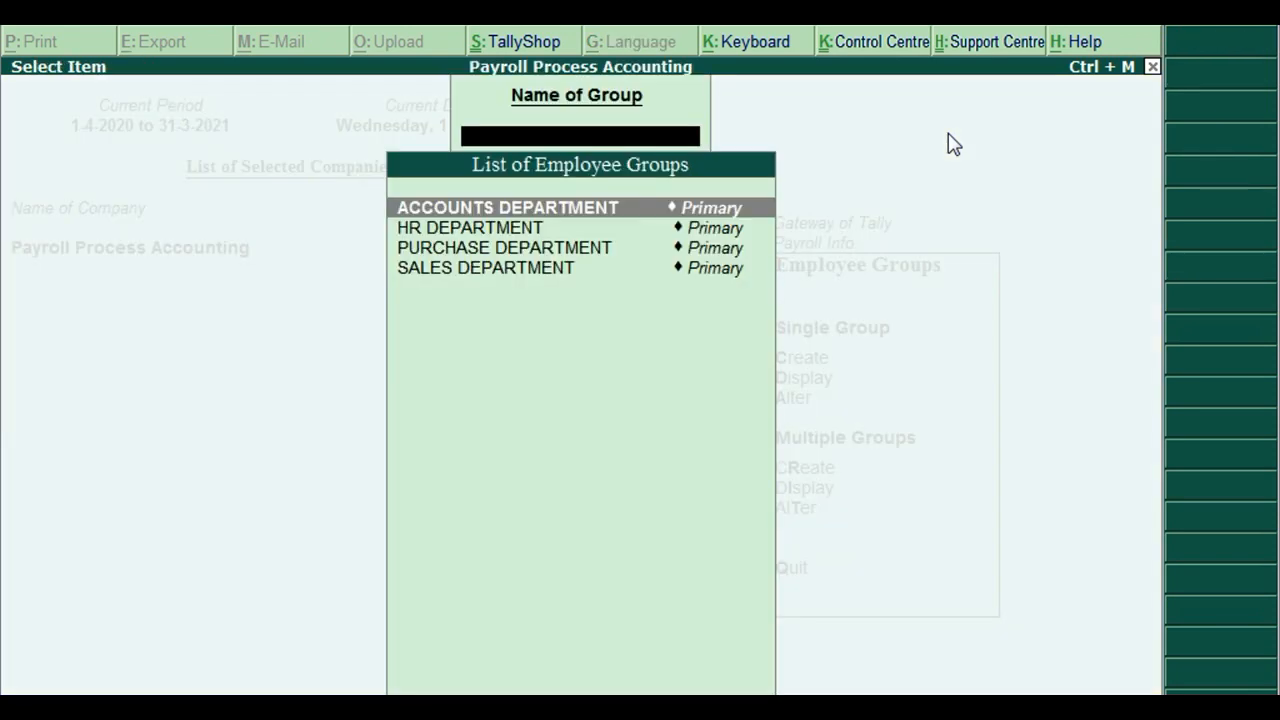
key("Return")
key("Escape")
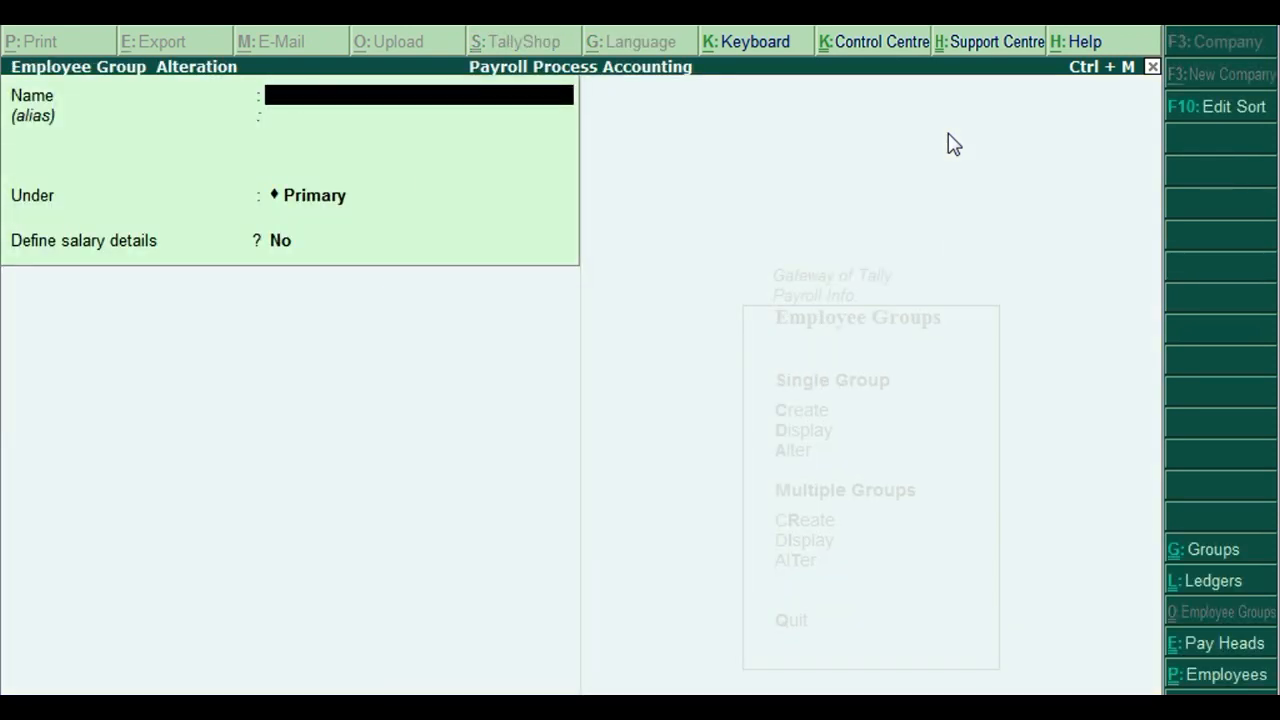
key("Escape")
key("Escape")
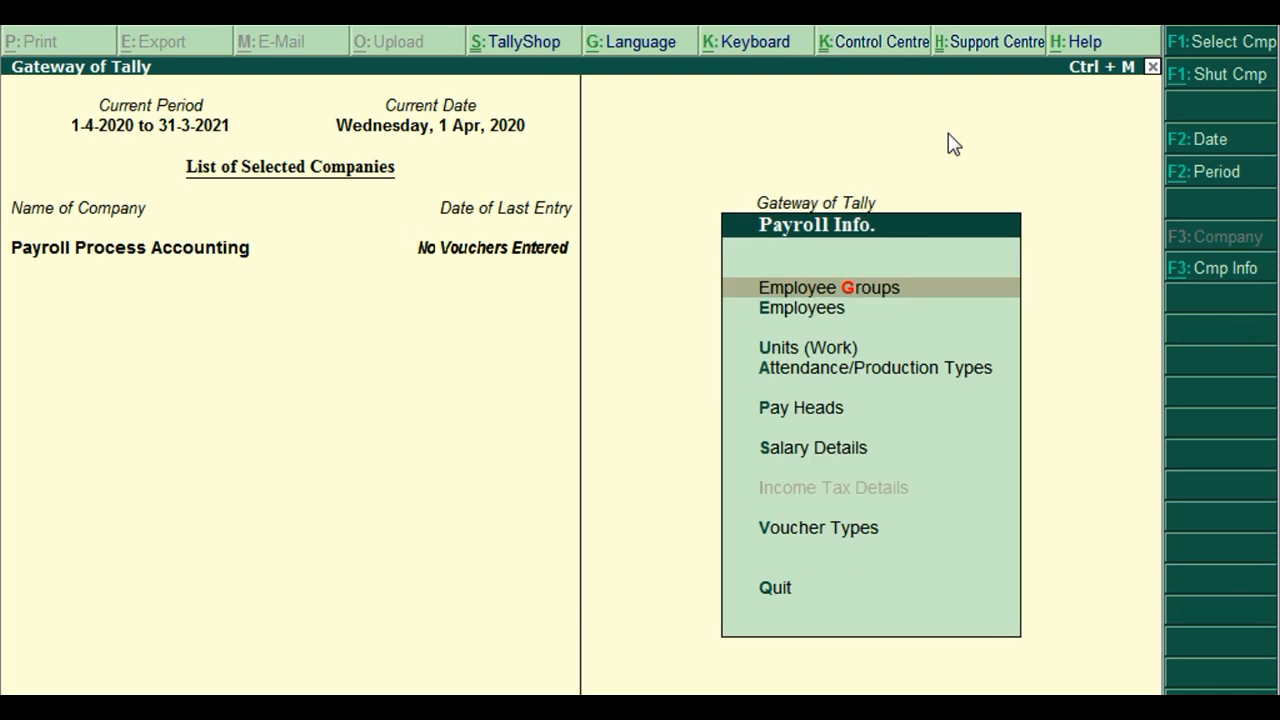
Go to Employees in Payroll Info and choose Create under Single Employee.
key("Down")
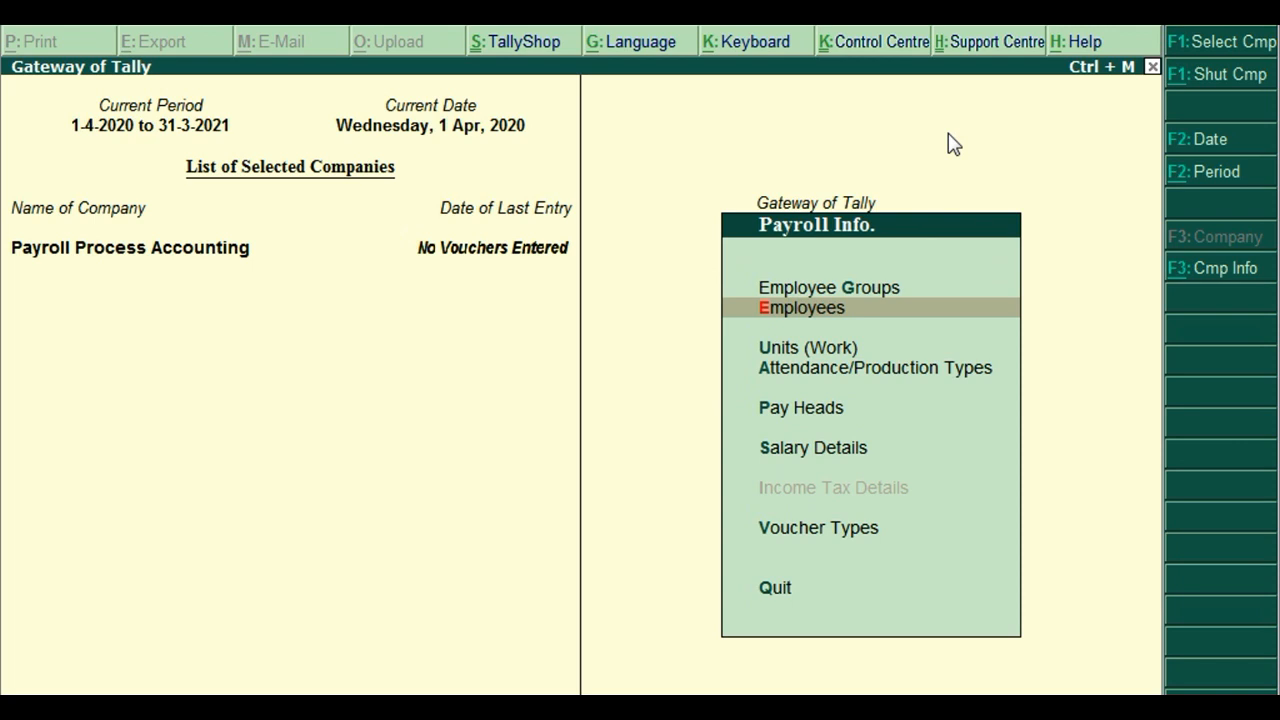
key("Return")
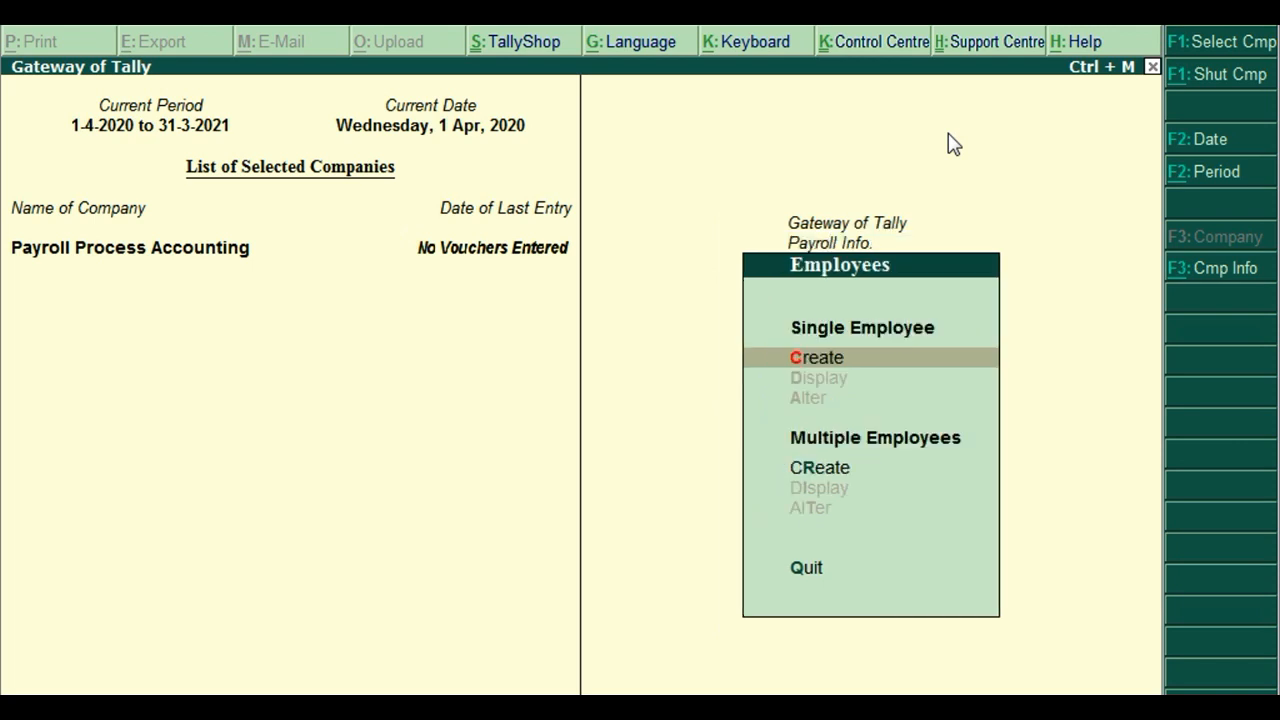
key("Down")
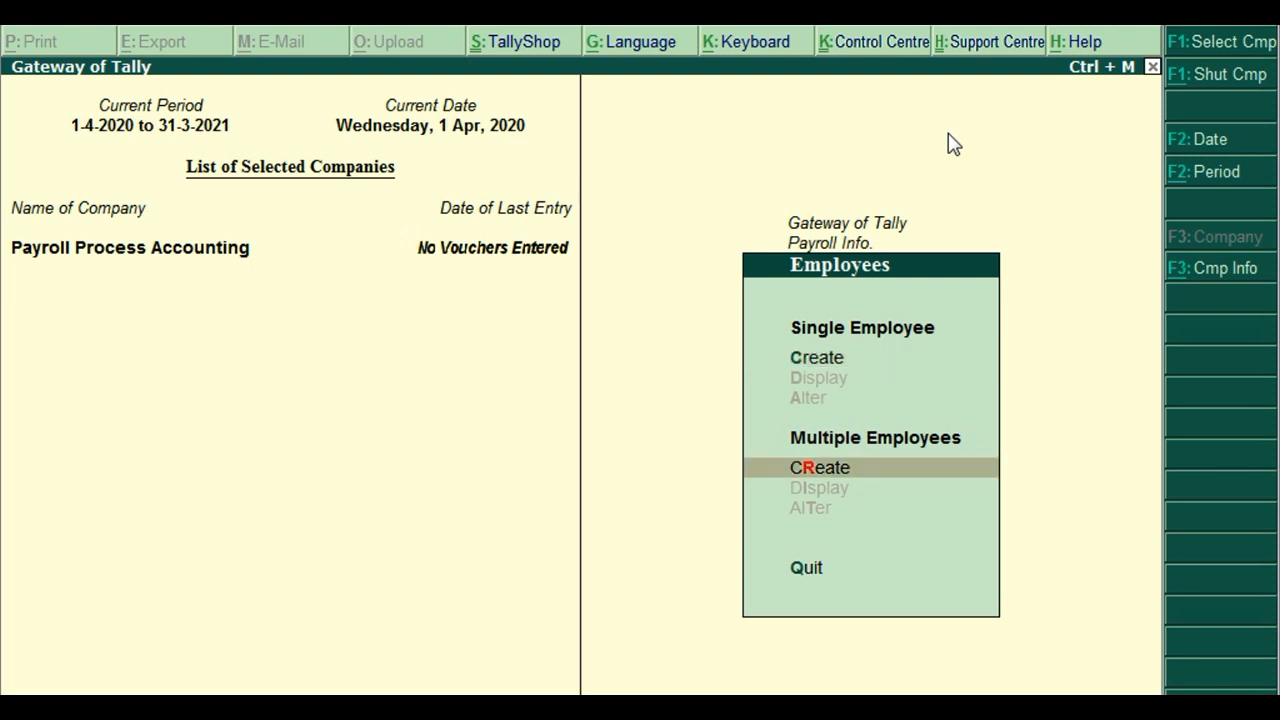
key("Up")
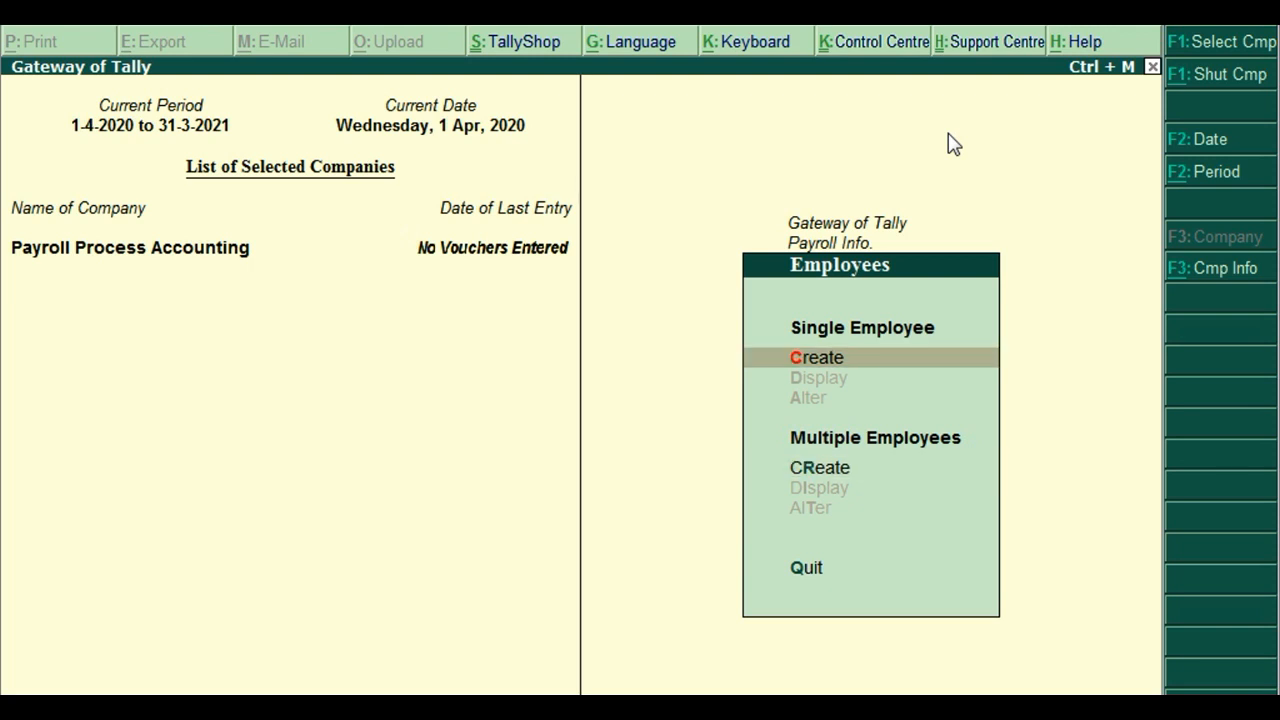
key("Return")
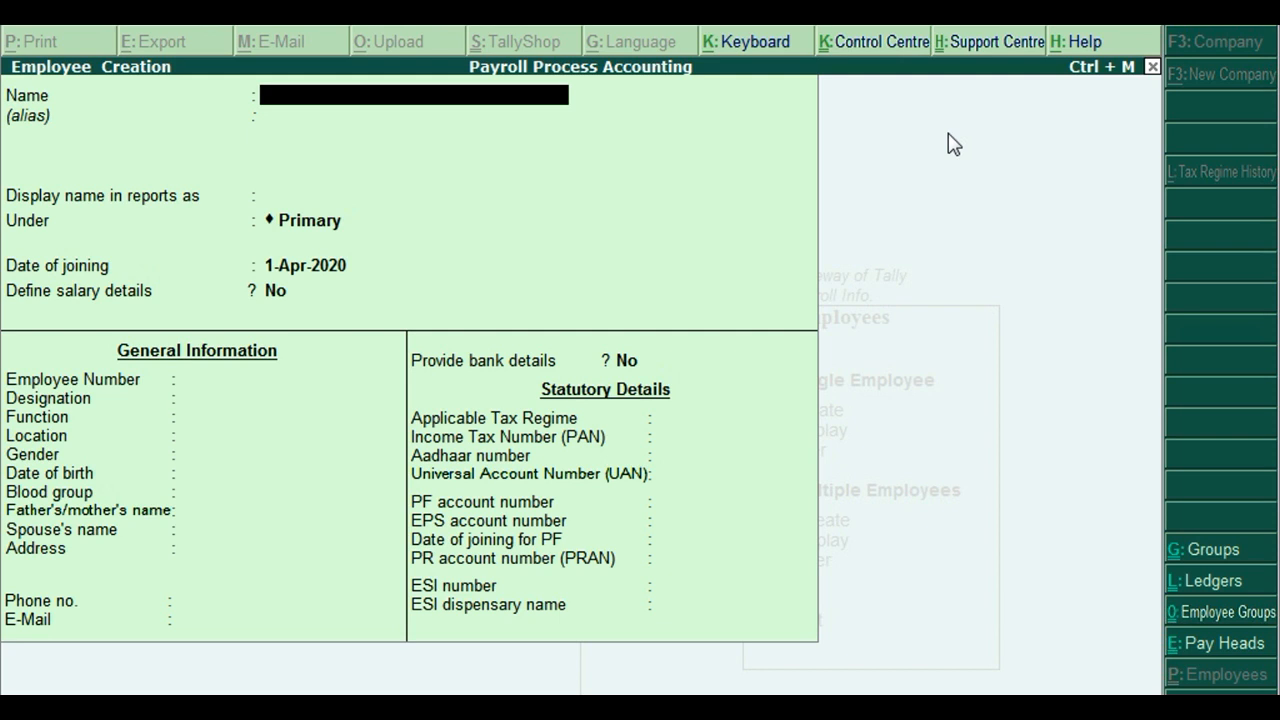
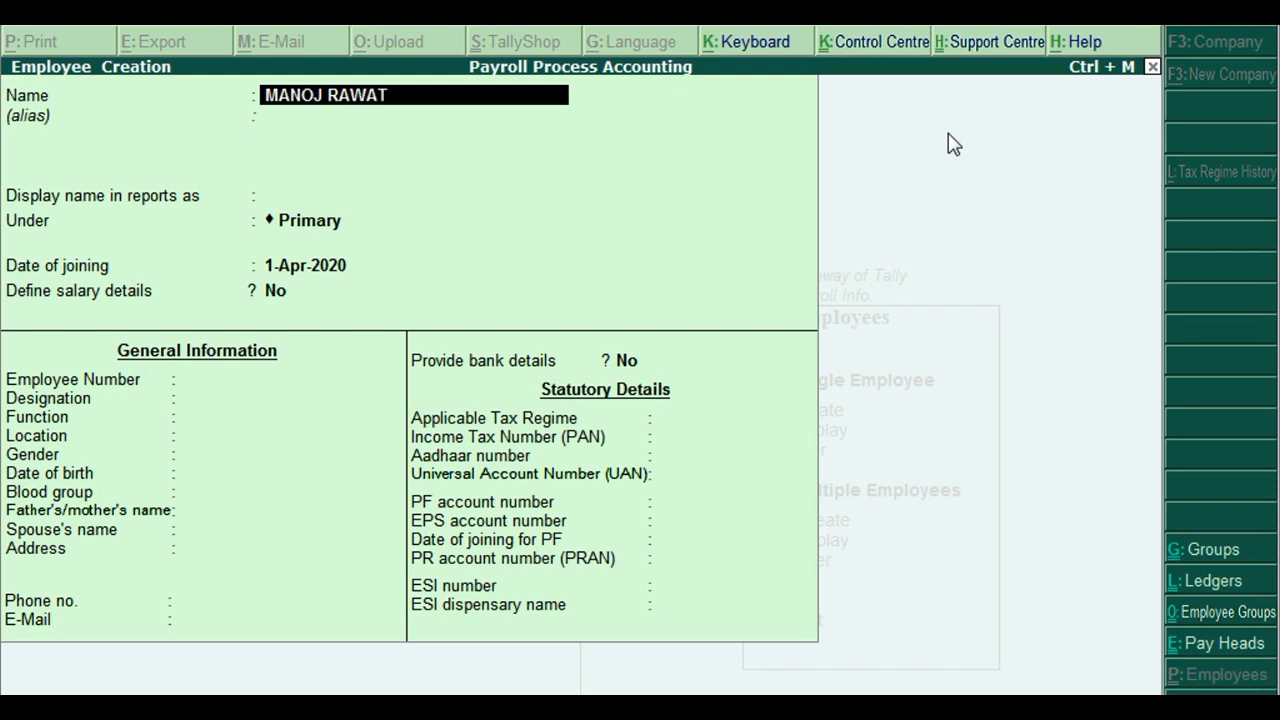
Enter the employee's full name under ACCOUNTS DEPARTMENT, joining 1-Apr-2020, with no salary details.
key("Return")
key("Return")
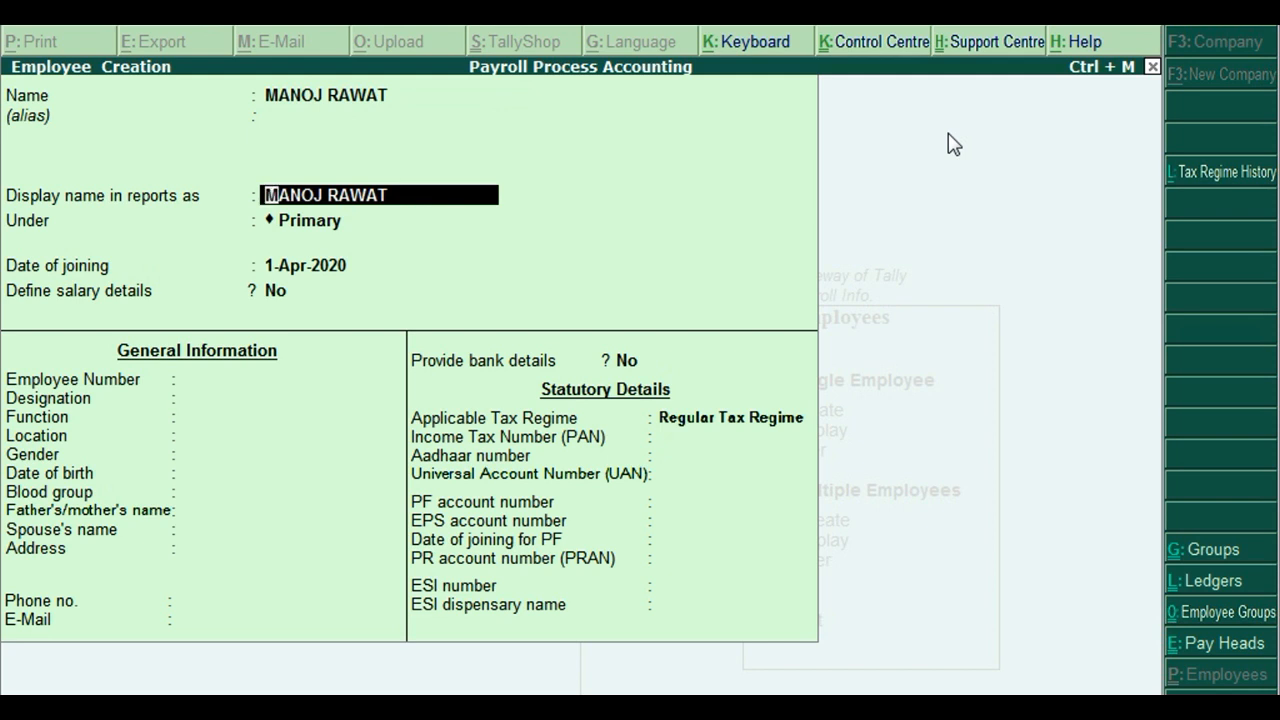
key("Return")
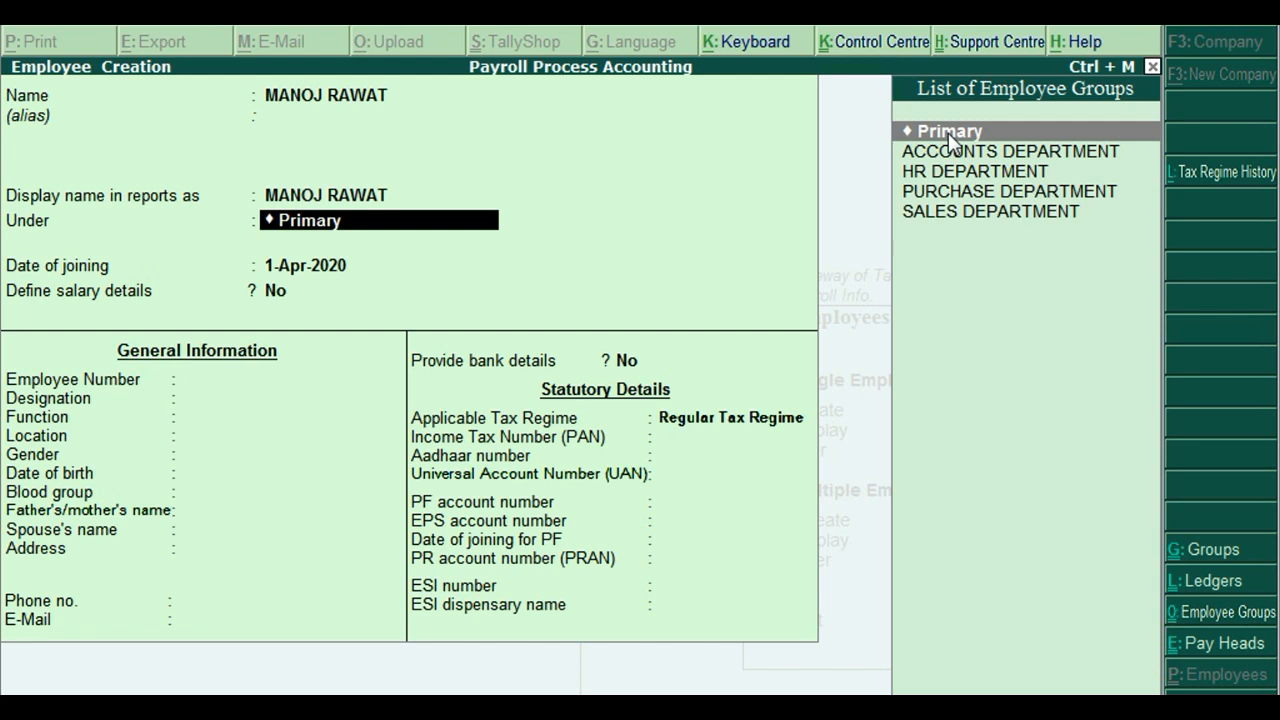
key("Down")
key("Down")
key("Down")
key("Down")
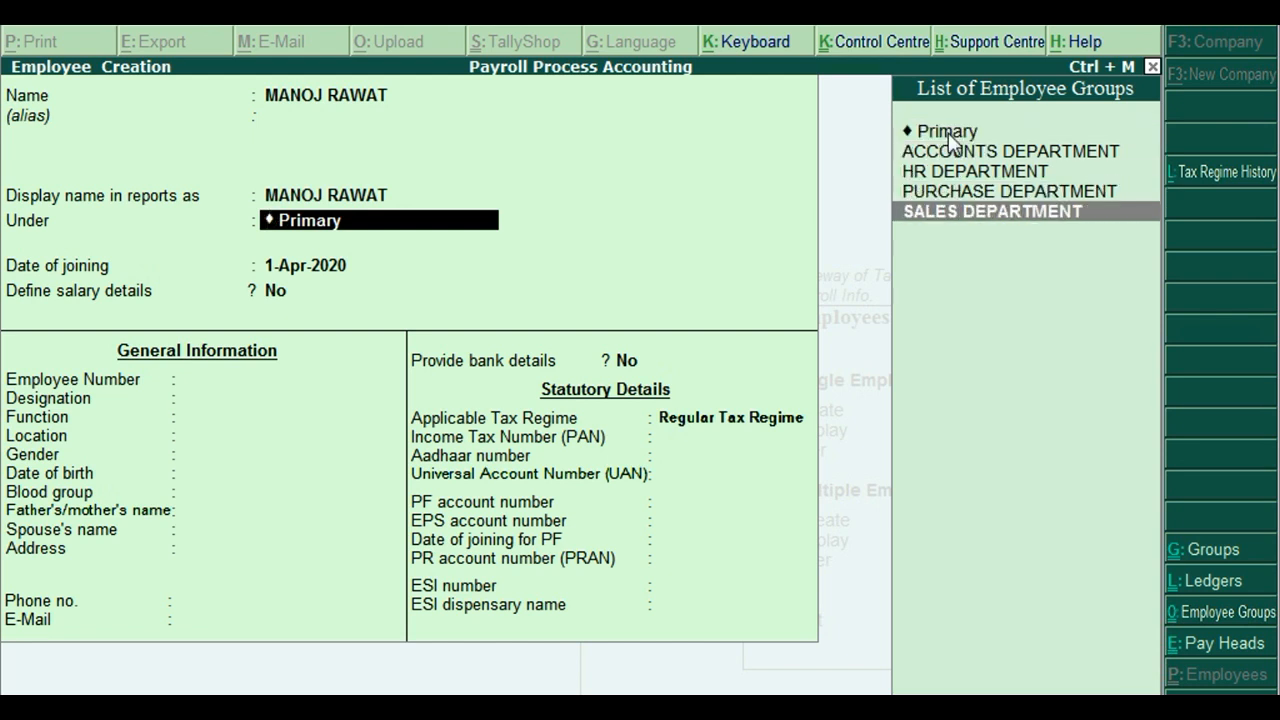
key("Up")
key("Up")
key("Up")
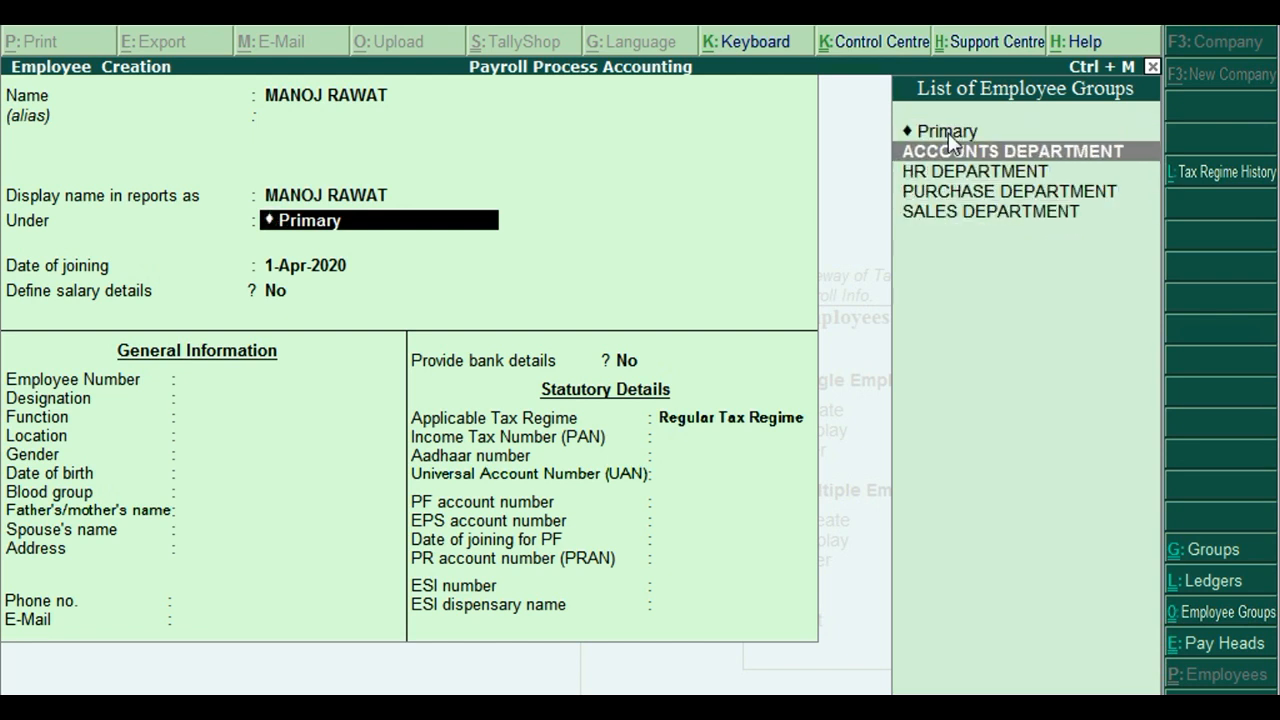
key("Return")
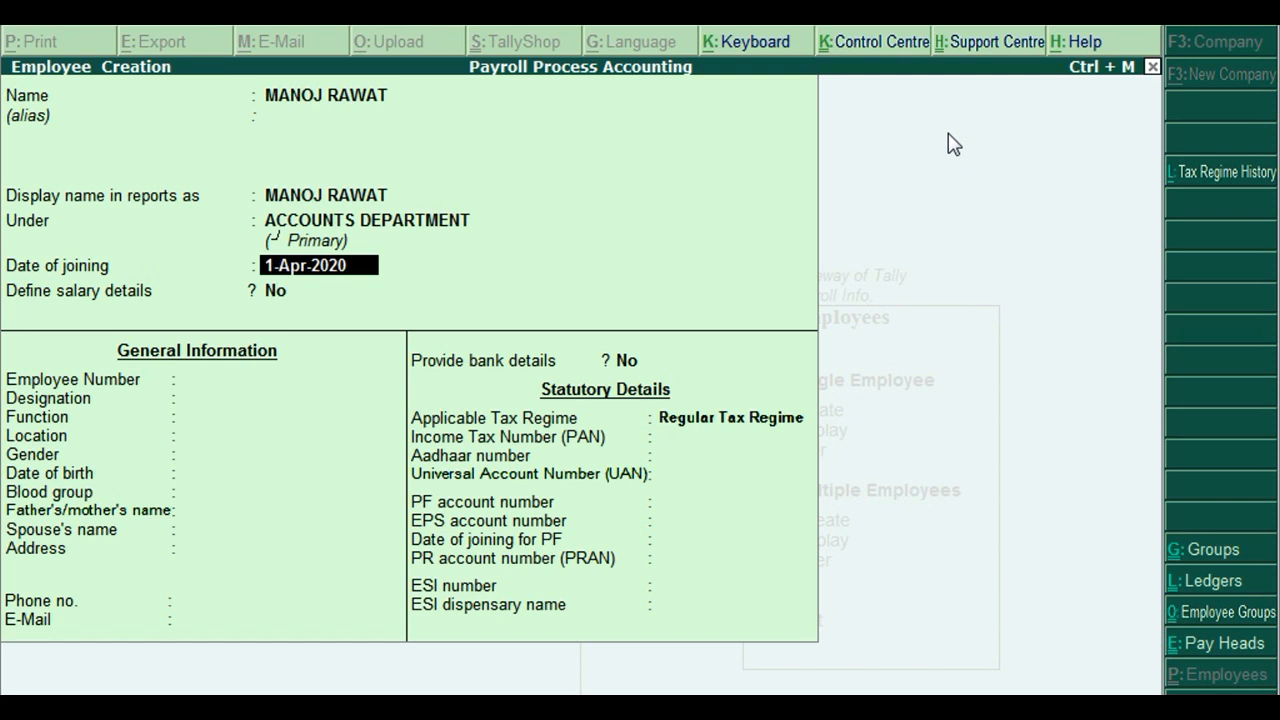
key("Return")
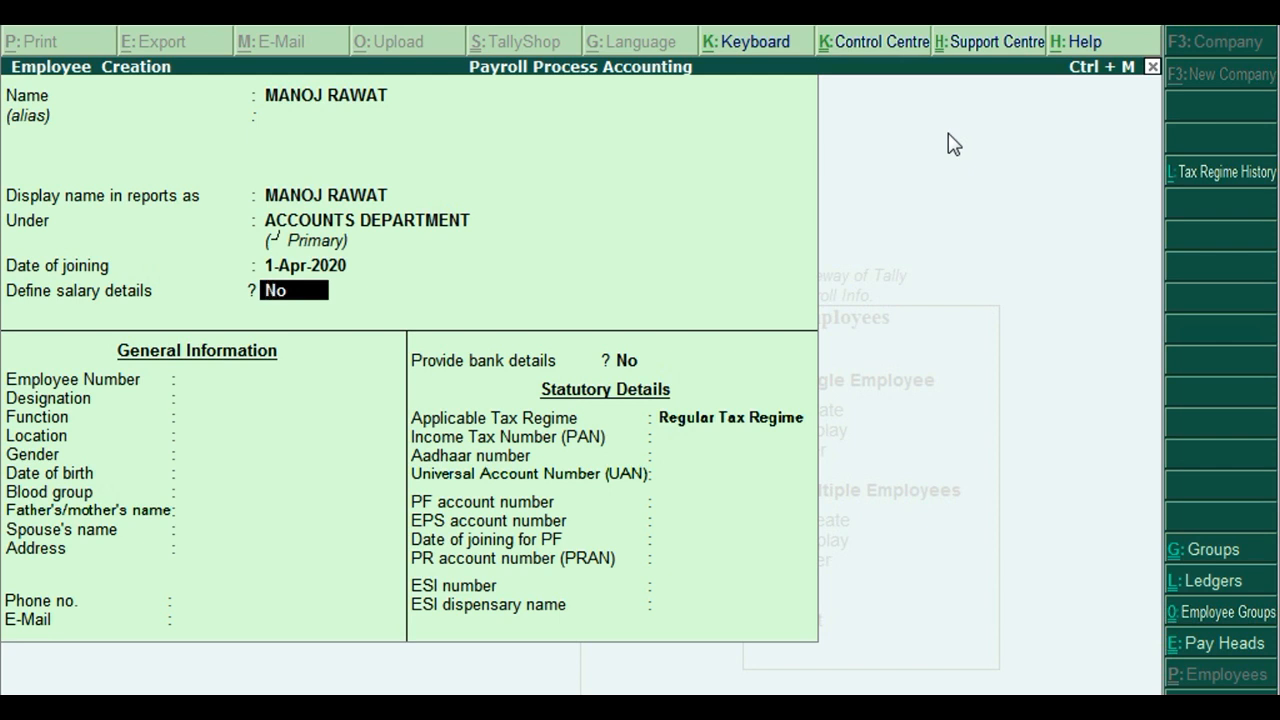
key("Return")
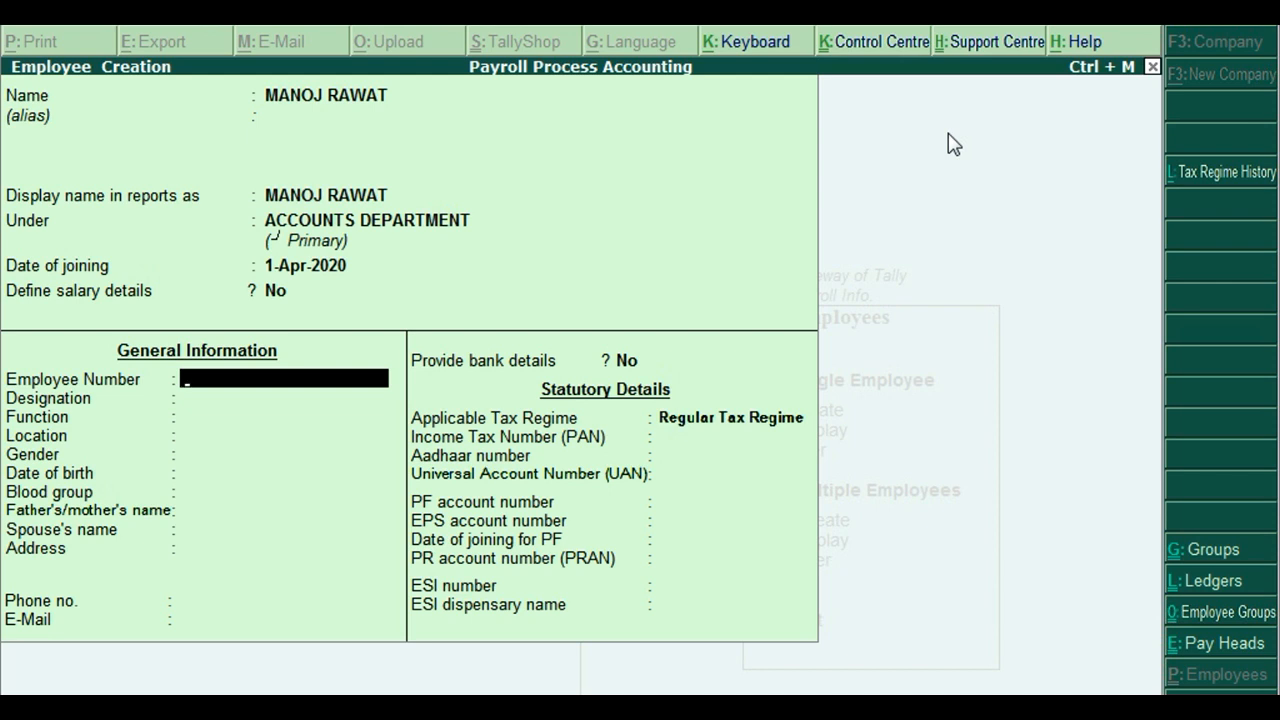
Enter employee number 12345678, designation ACCOUNTANT, blank function and location DELHI.
type("12345678")
key("Return")
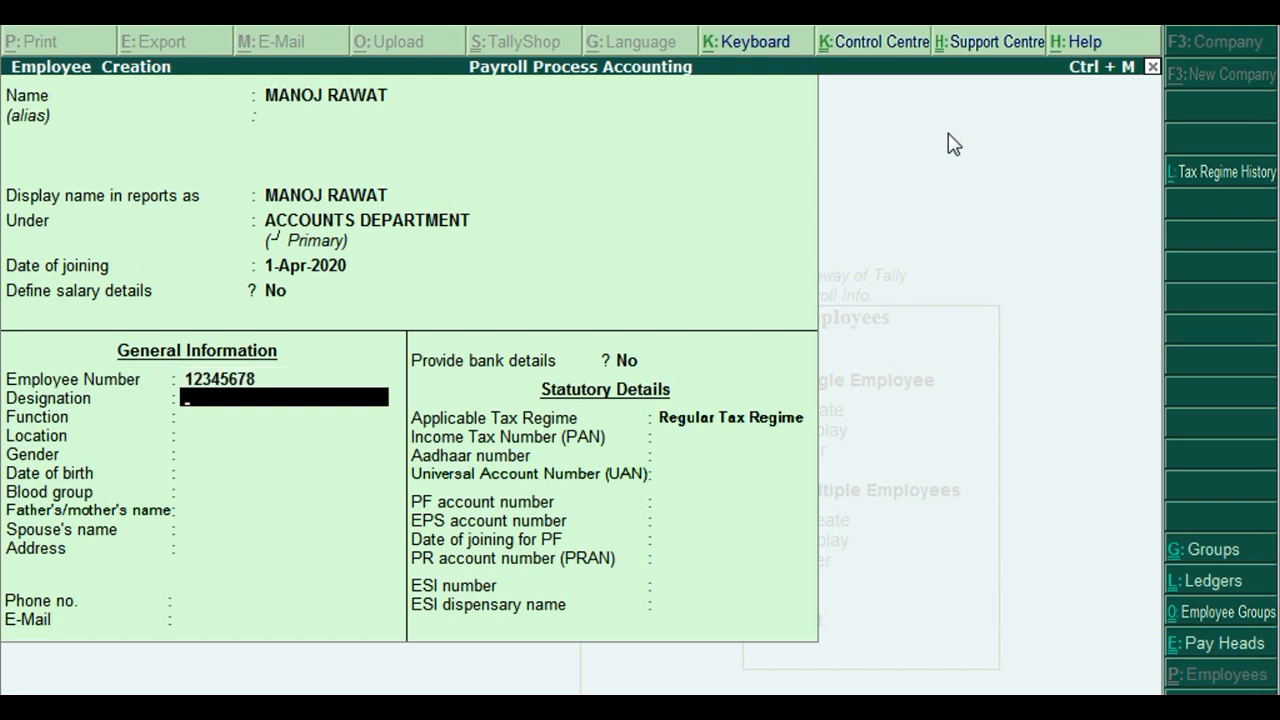
type("ACCOUNTANT")
key("Return")
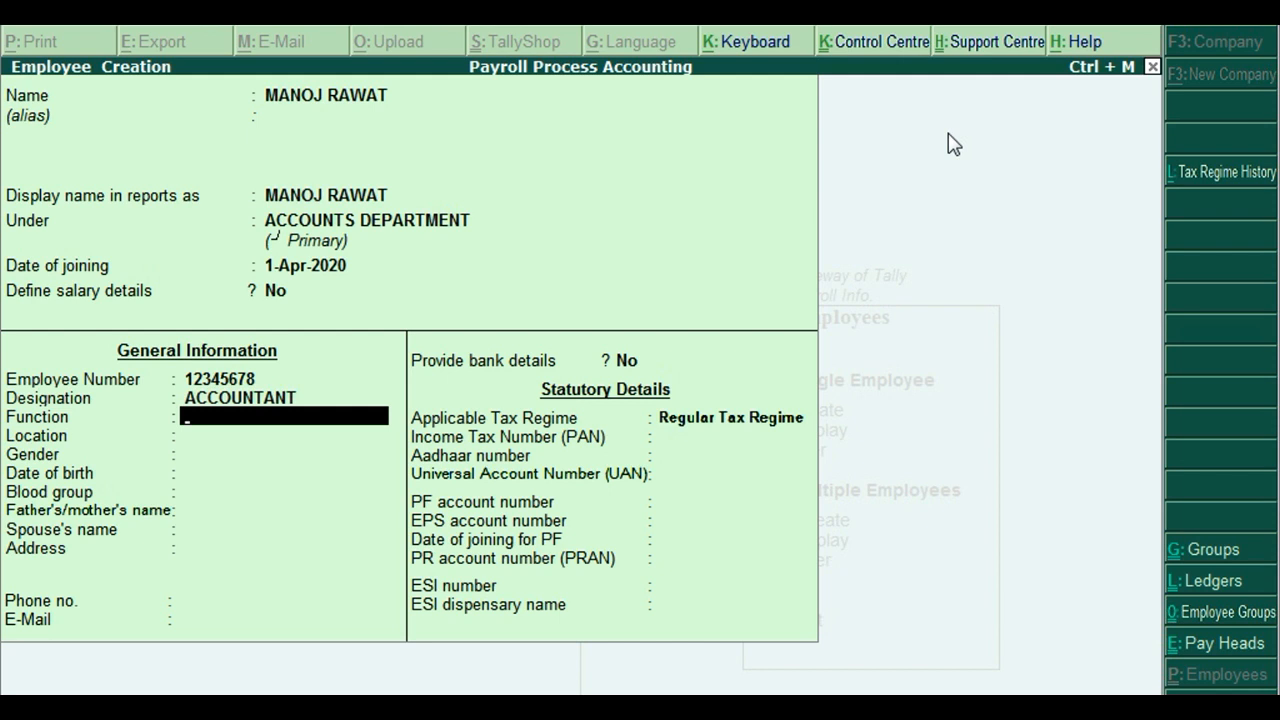
key("Return")
type("DELHI")
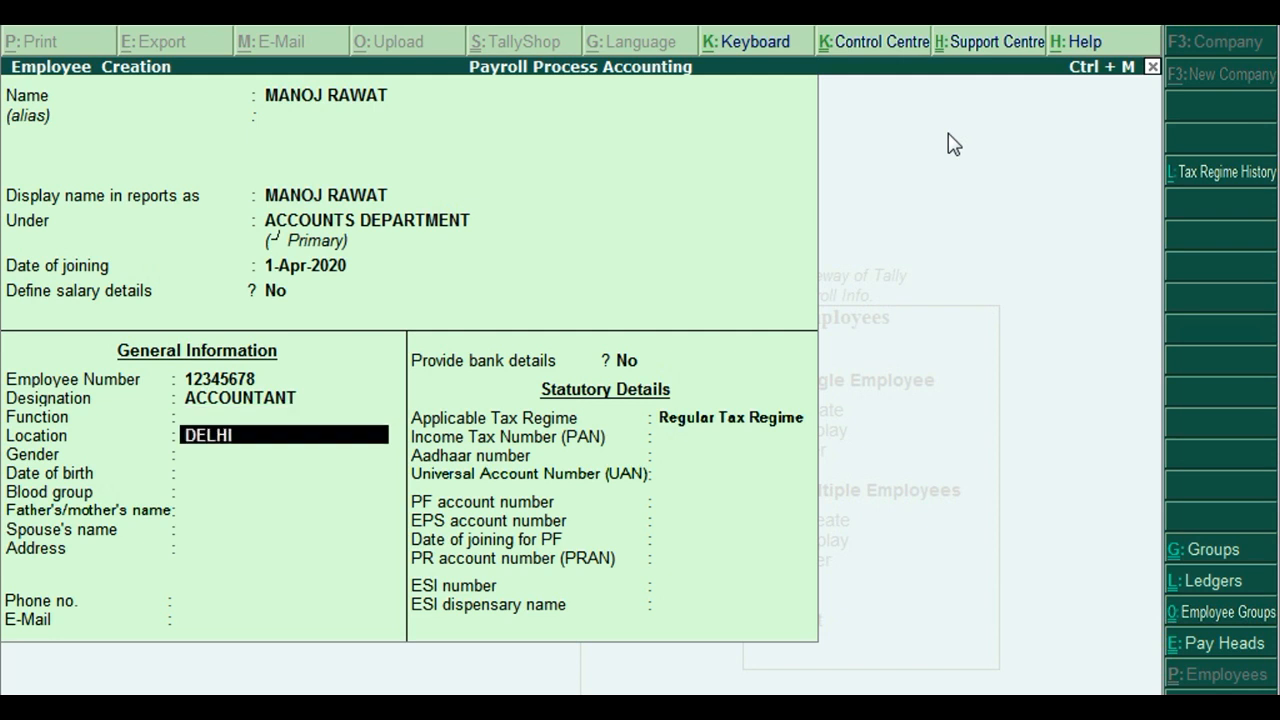
key("Return")
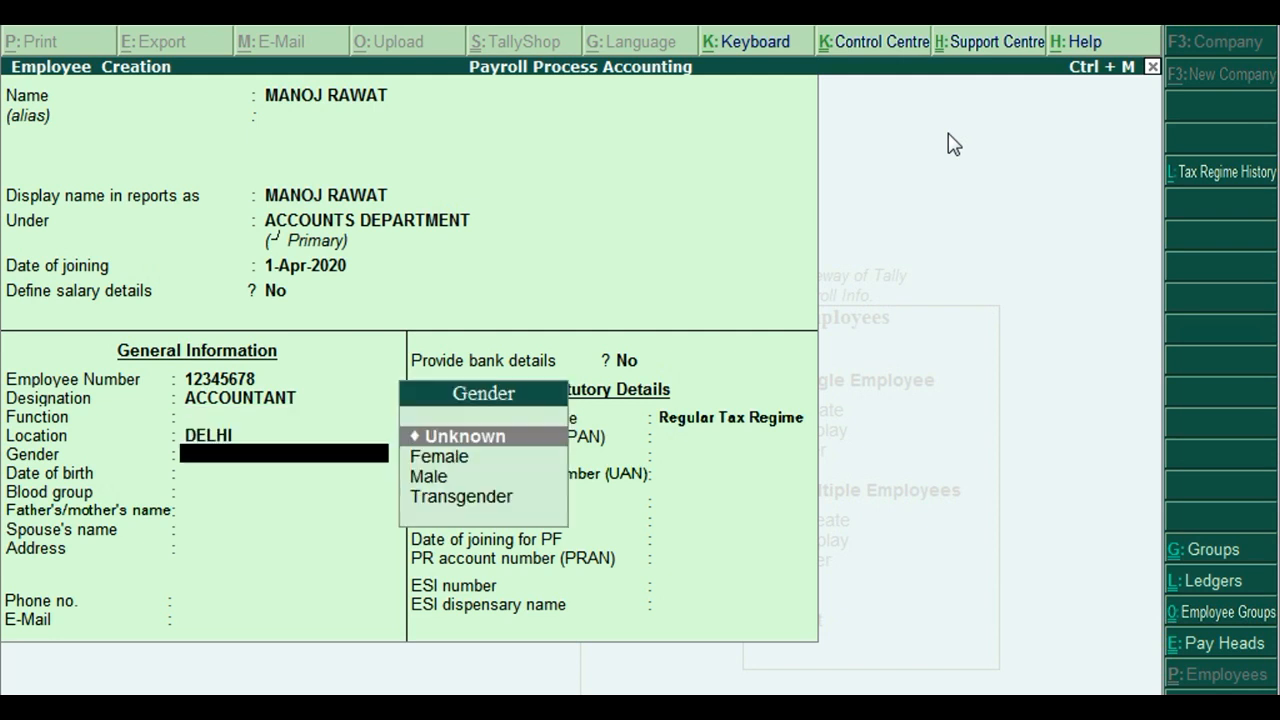
Set gender Male, date of birth 1-Dec-2012 and blood group AB Positive.
key("Down")
key("Down")
key("Return")
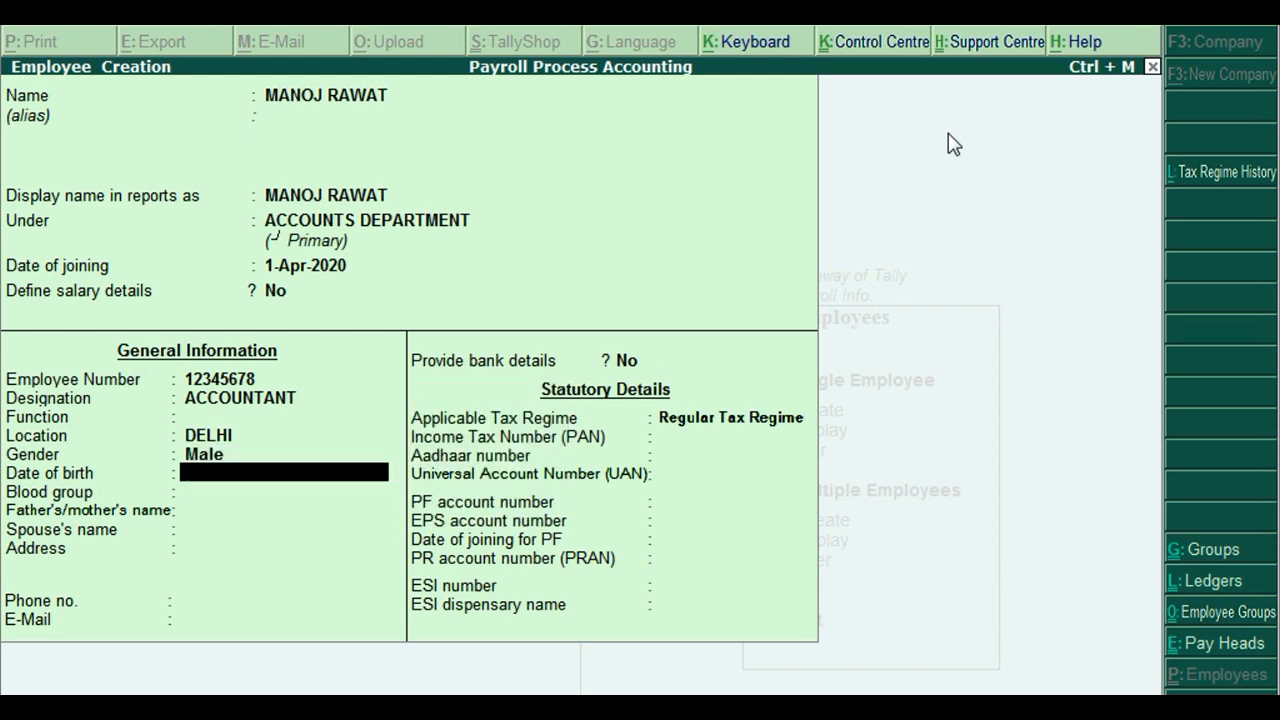
type("1/12/2012")
key("Return")
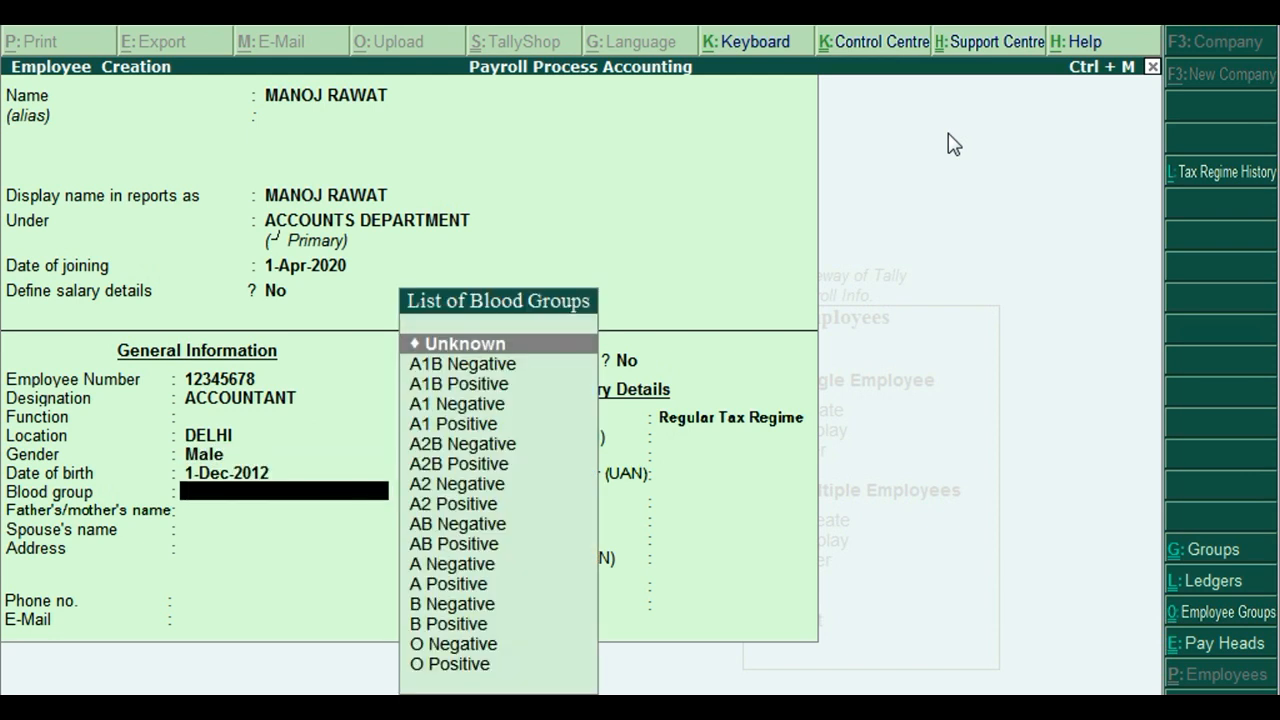
key("Down")
key("Down")
key("Down")
key("Down")
key("Down")
key("Down")
key("Down")
key("Down")
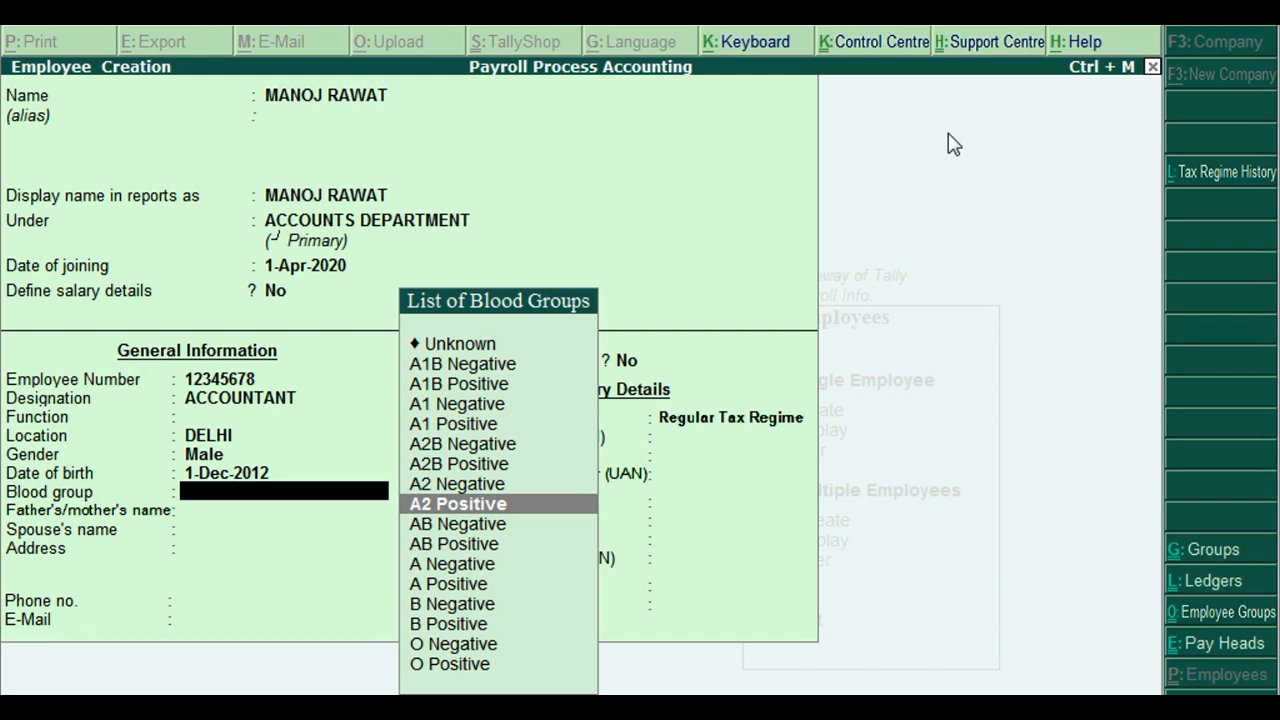
key("Down")
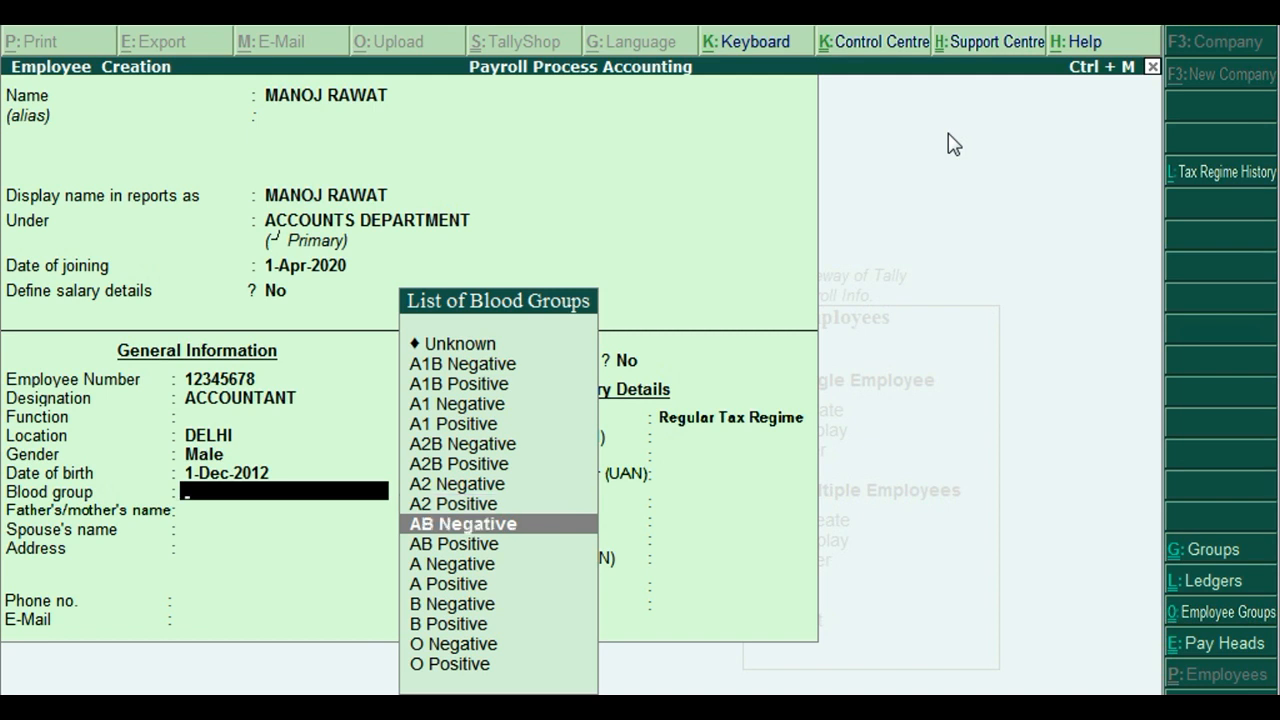
key("Down")
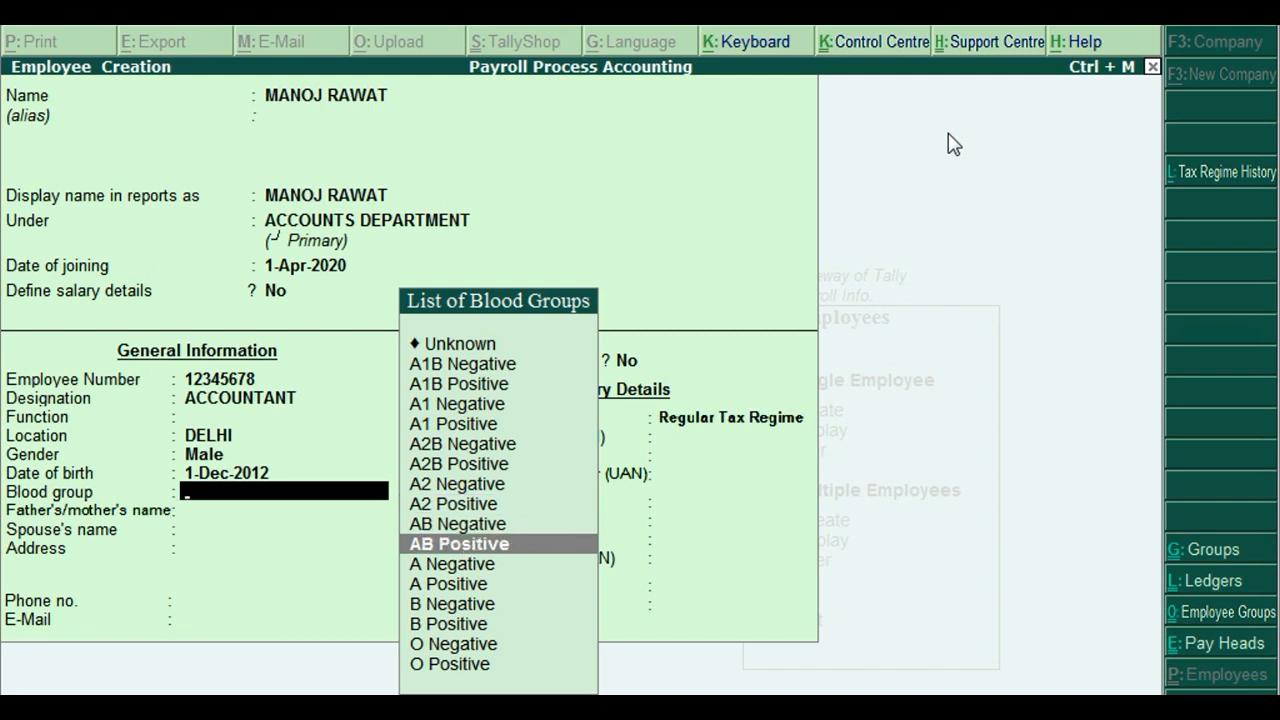
key("Return")
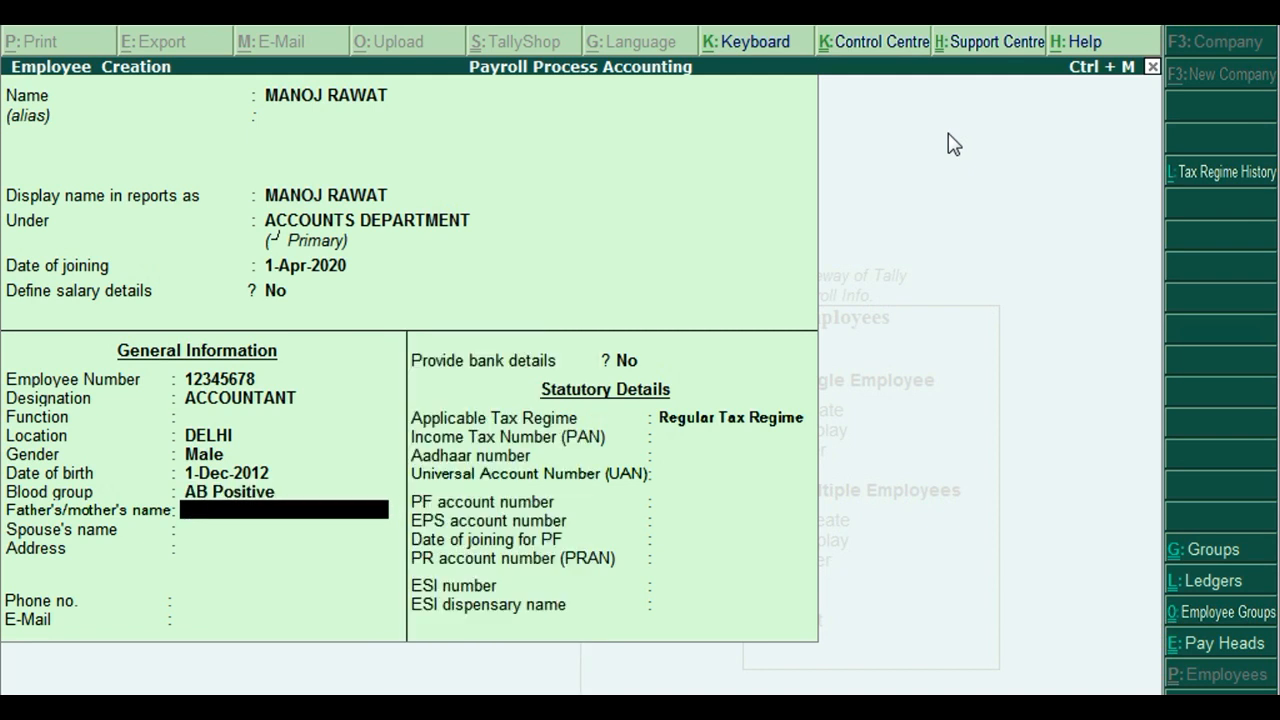
Fill in the father's name, leave spouse empty, and enter the three-line residential address.
key("Return")
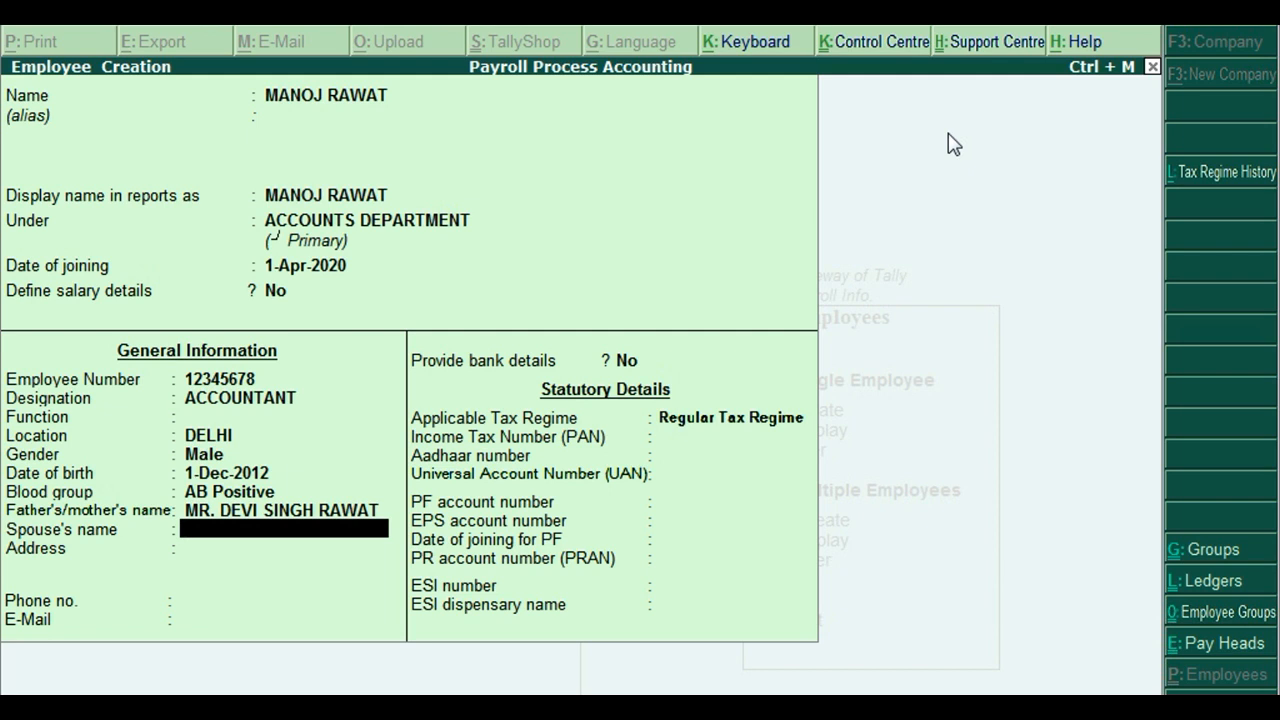
key("Return")
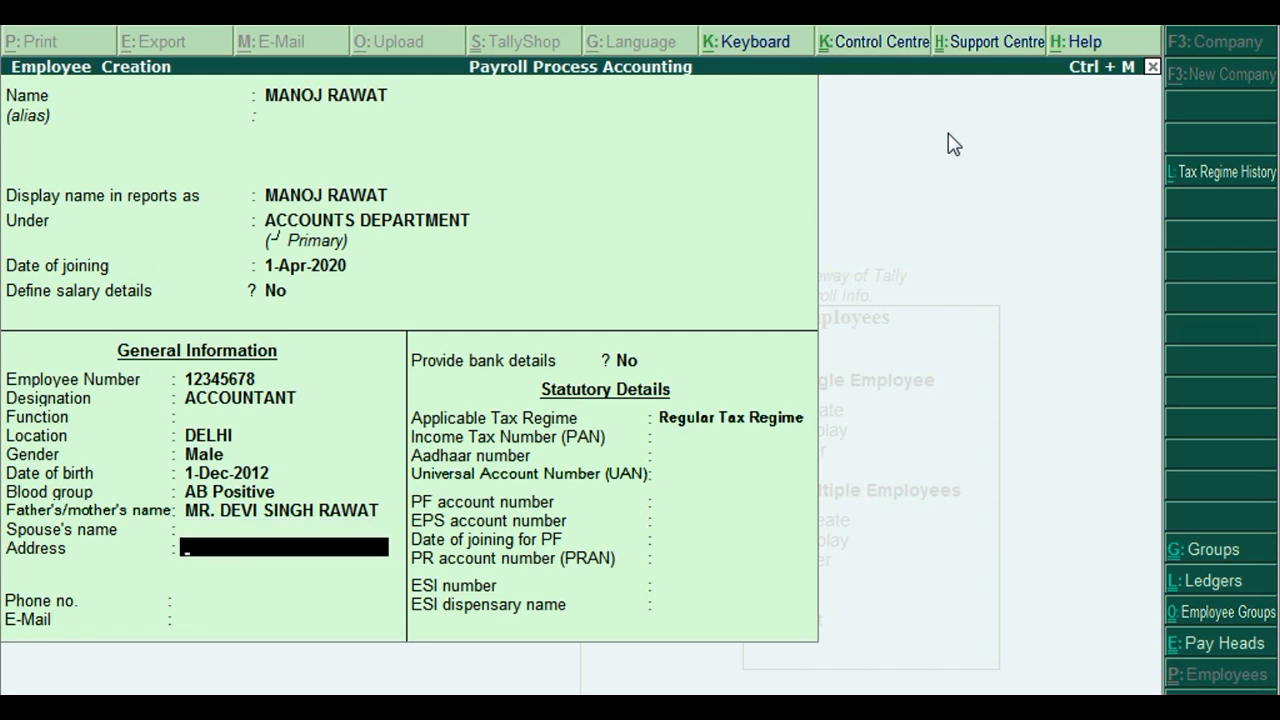
key("Return")
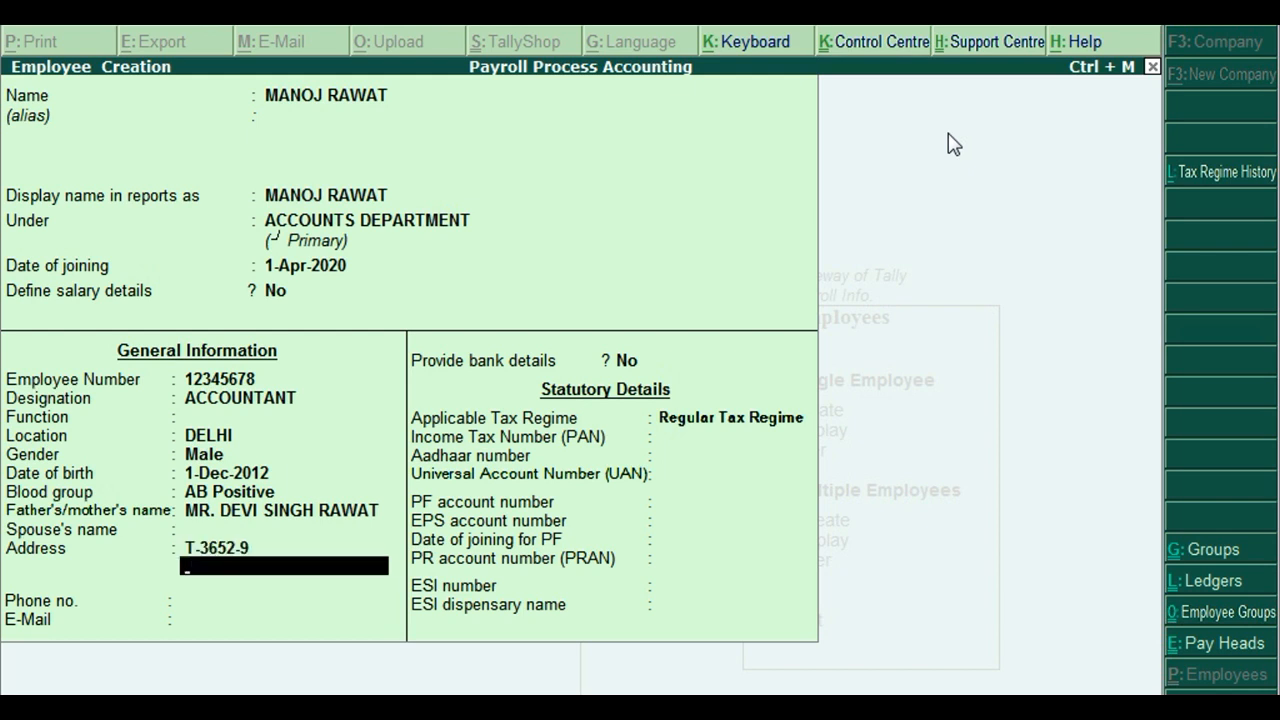
key("Return")
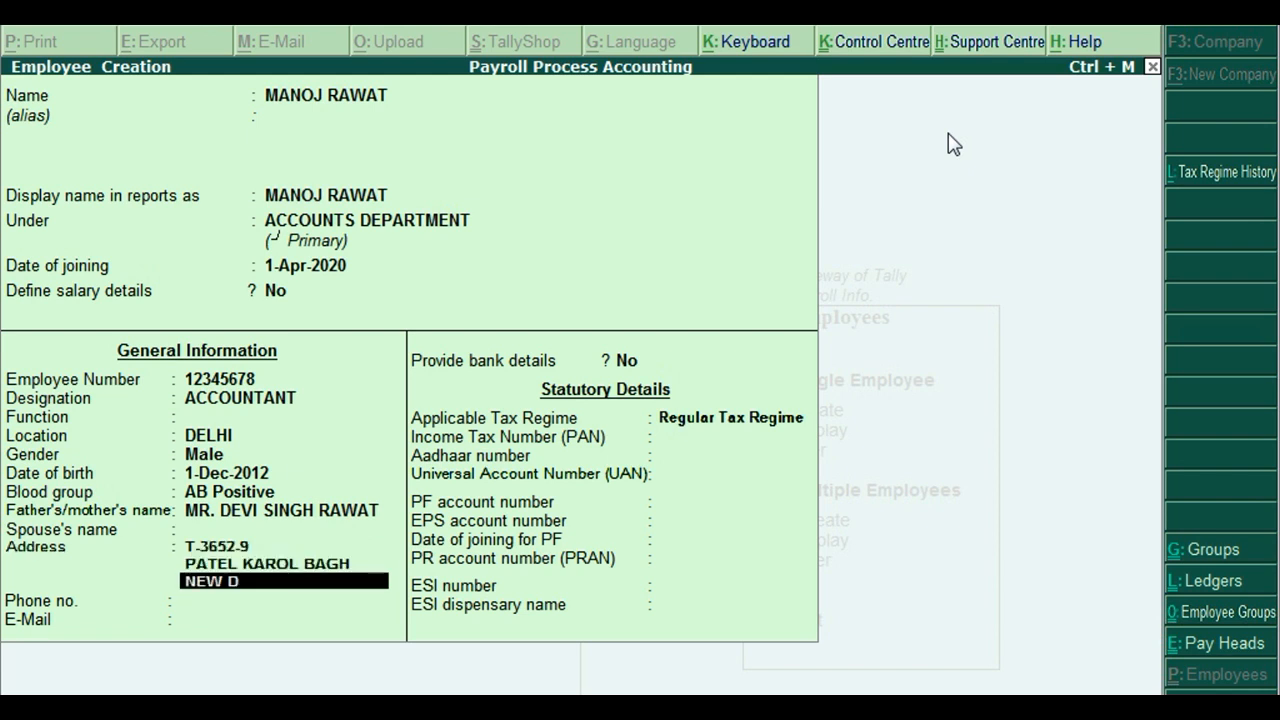
key("Return")
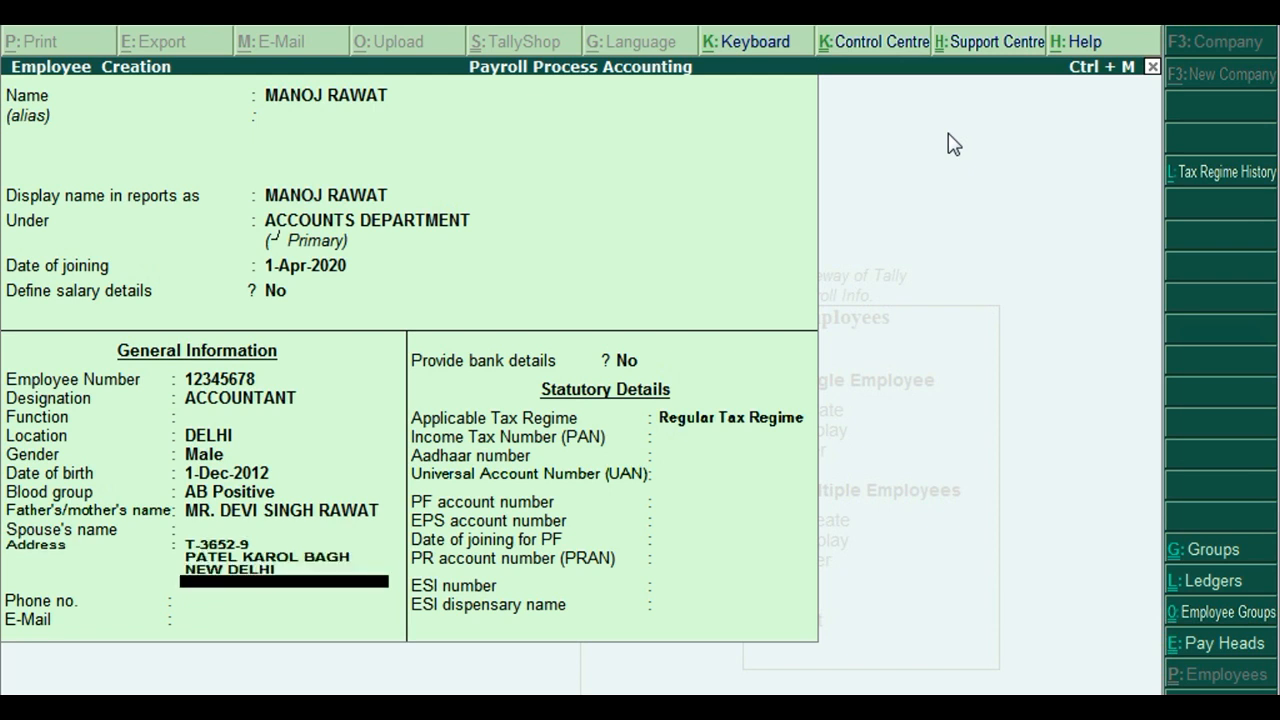
Enter the employee's phone number and e-mail address.
key("Return")
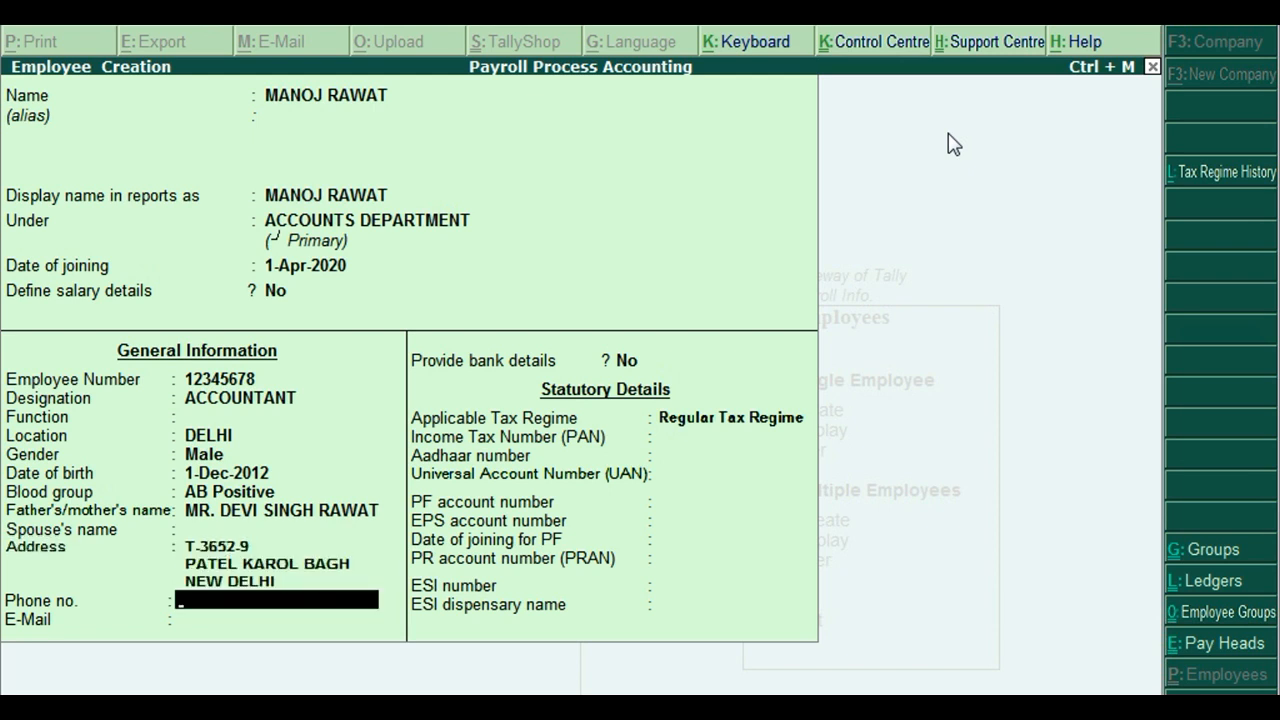
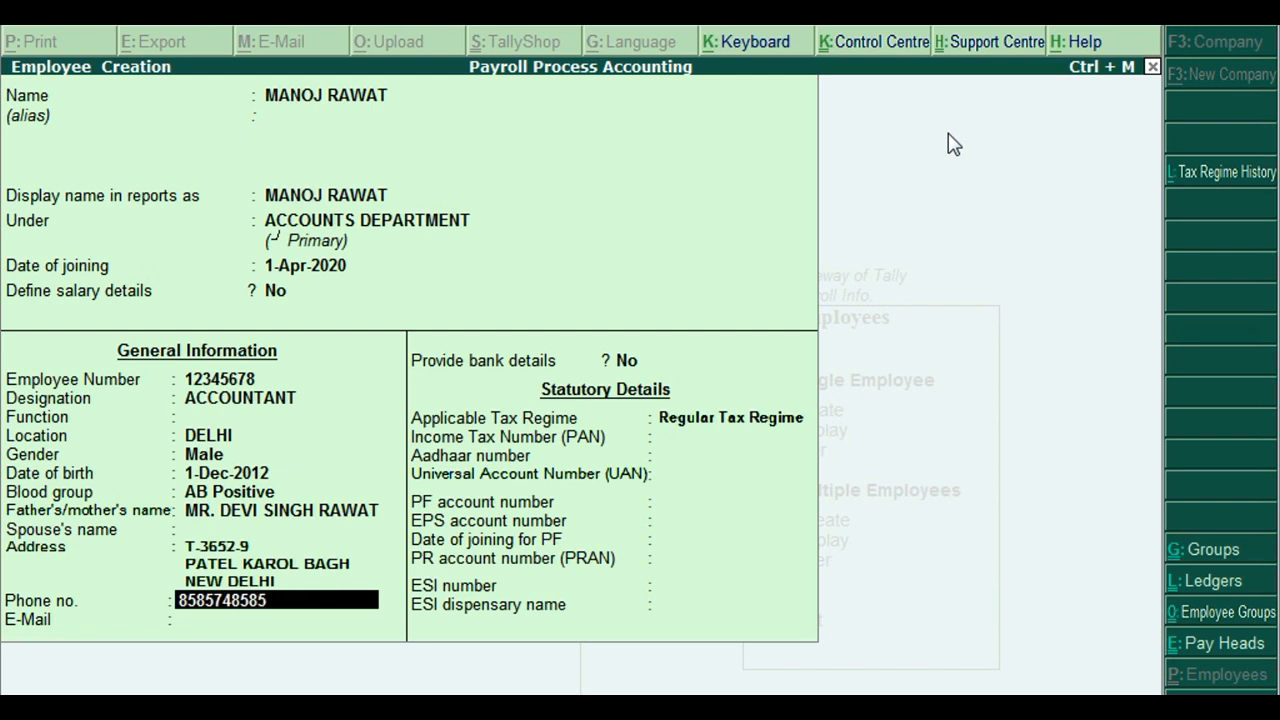
key("Return")
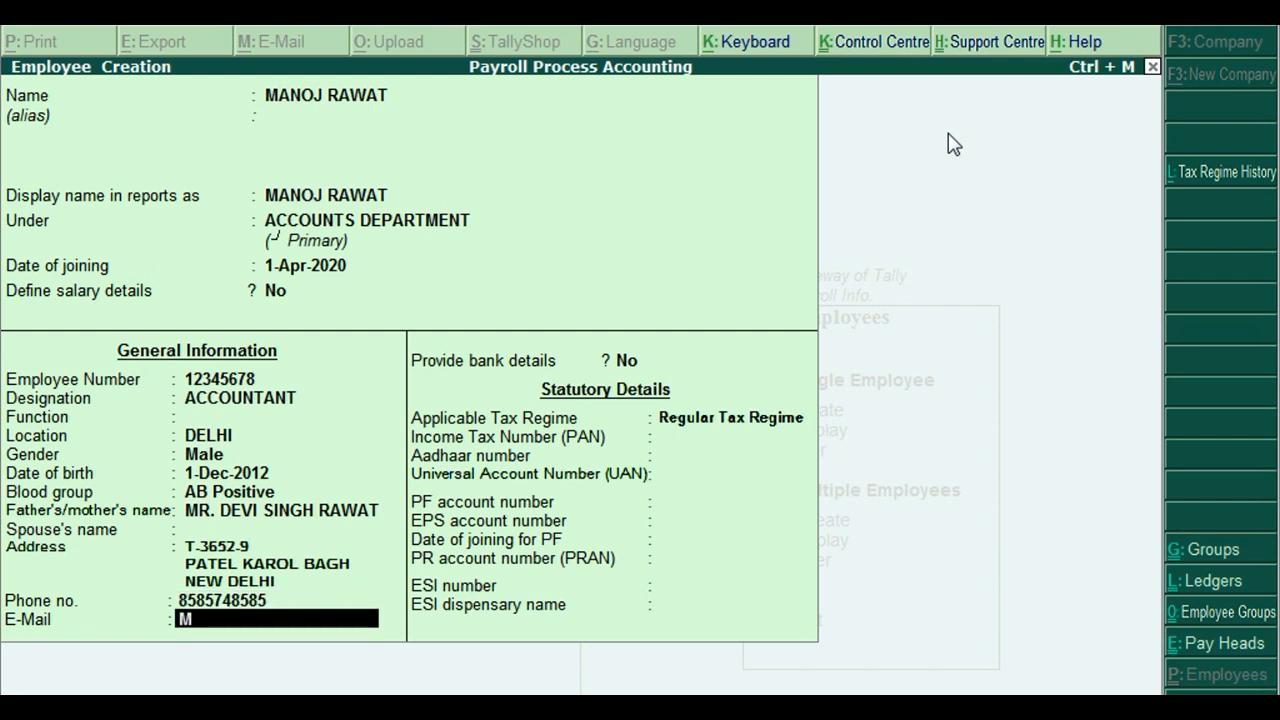
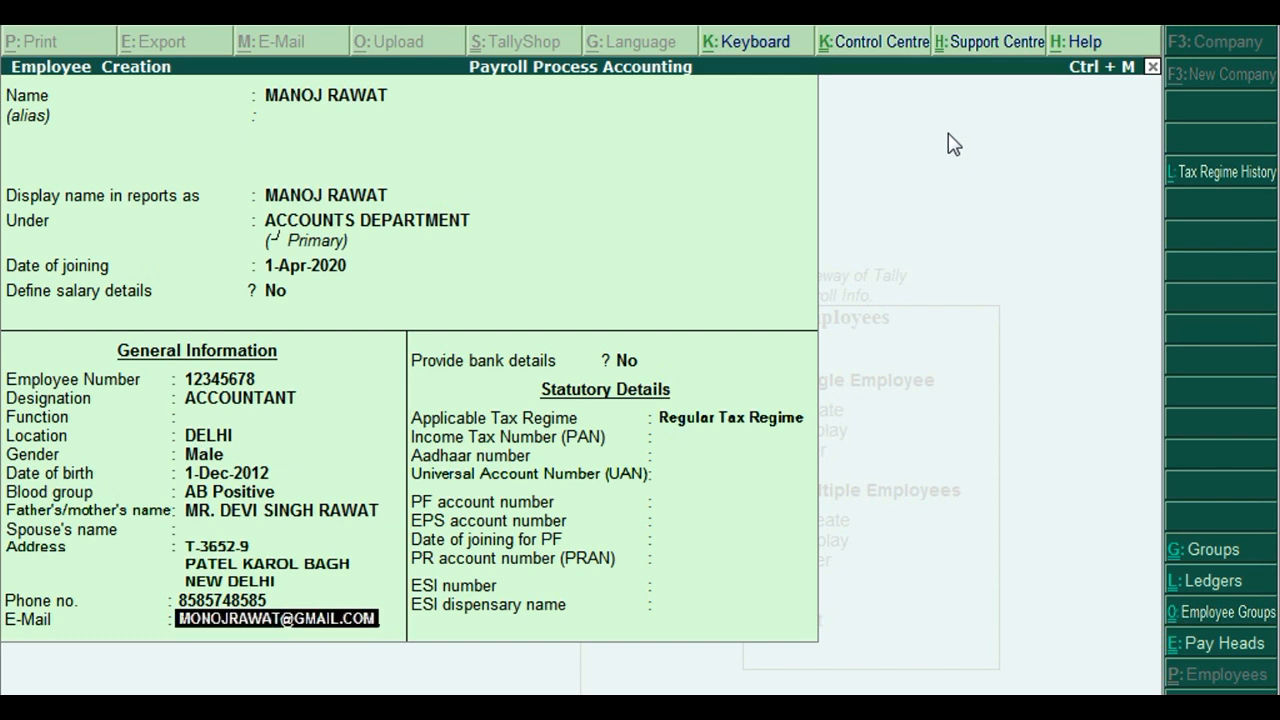
key("Return")
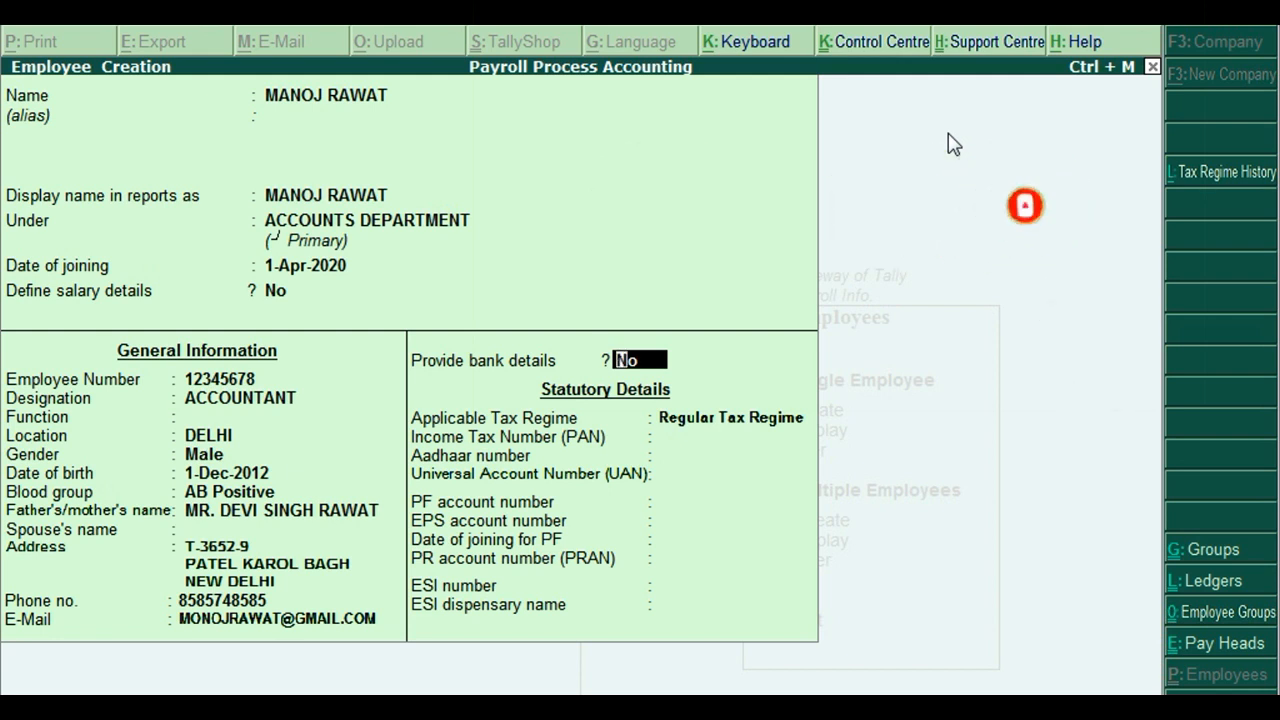
Turn on bank details and enter the bank account number and IFS code SBIN000252.
type("Y")
key("Return")
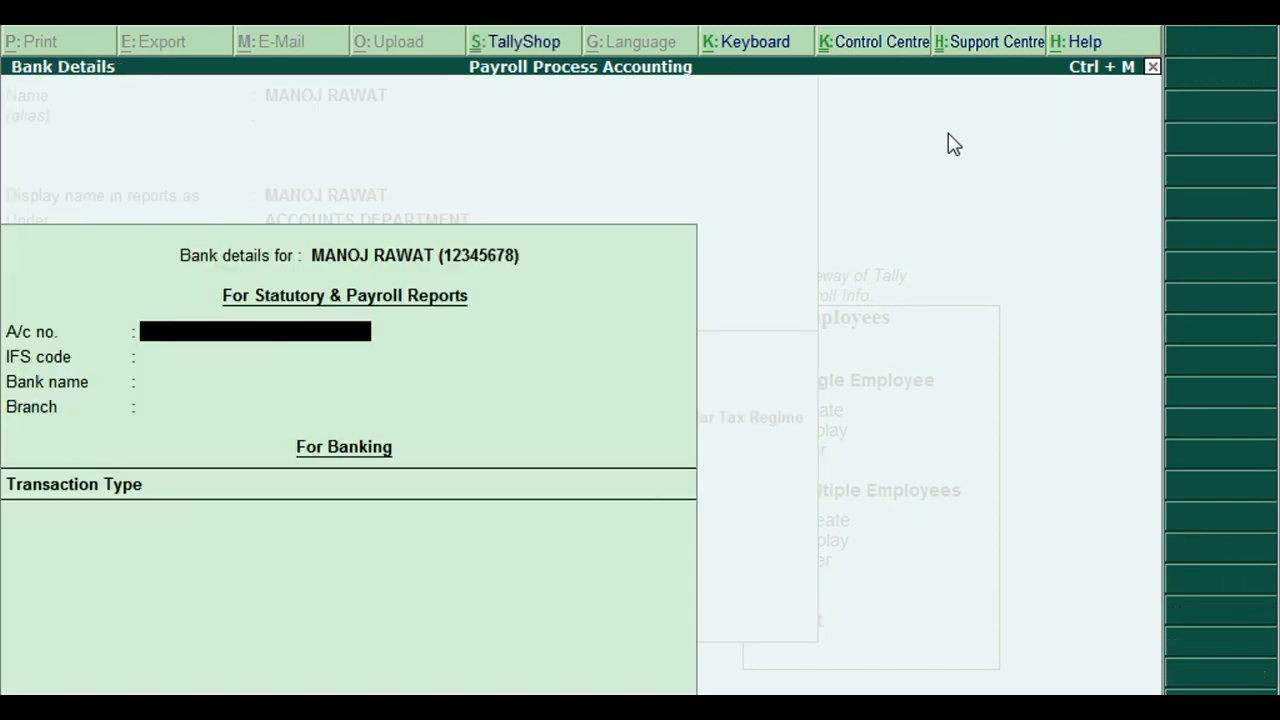
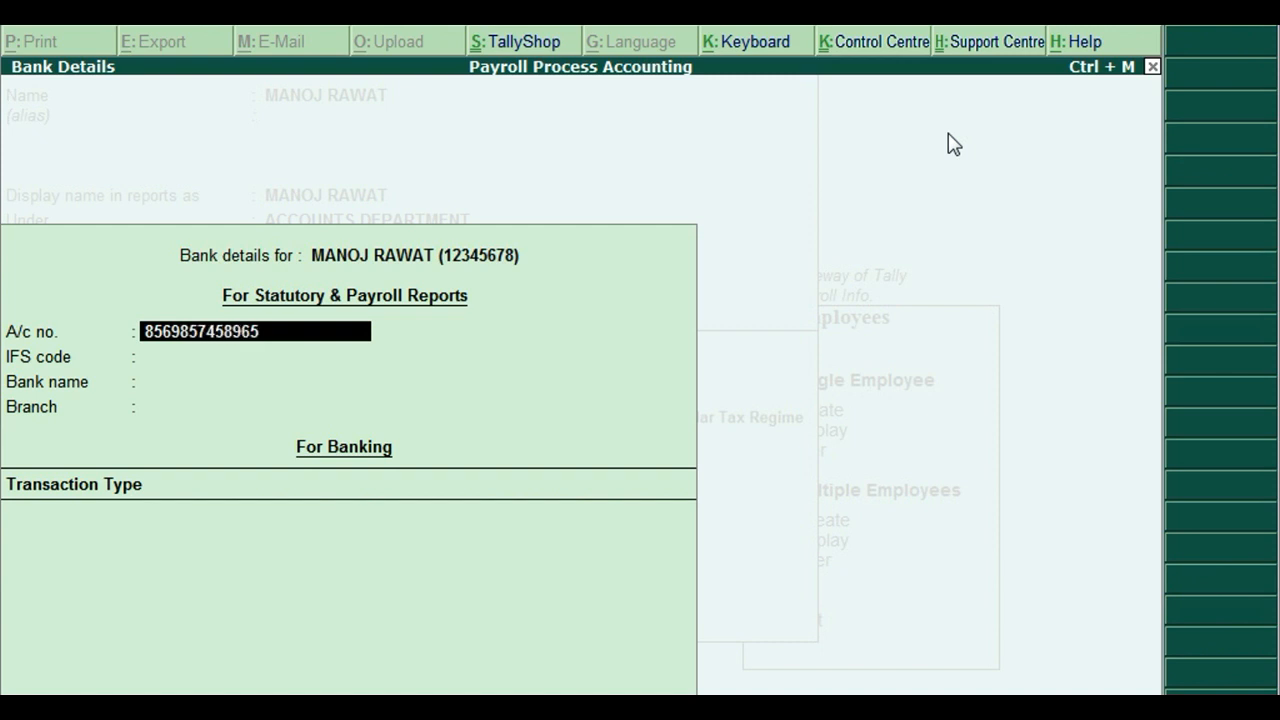
key("Return")
type("SBIN000252")
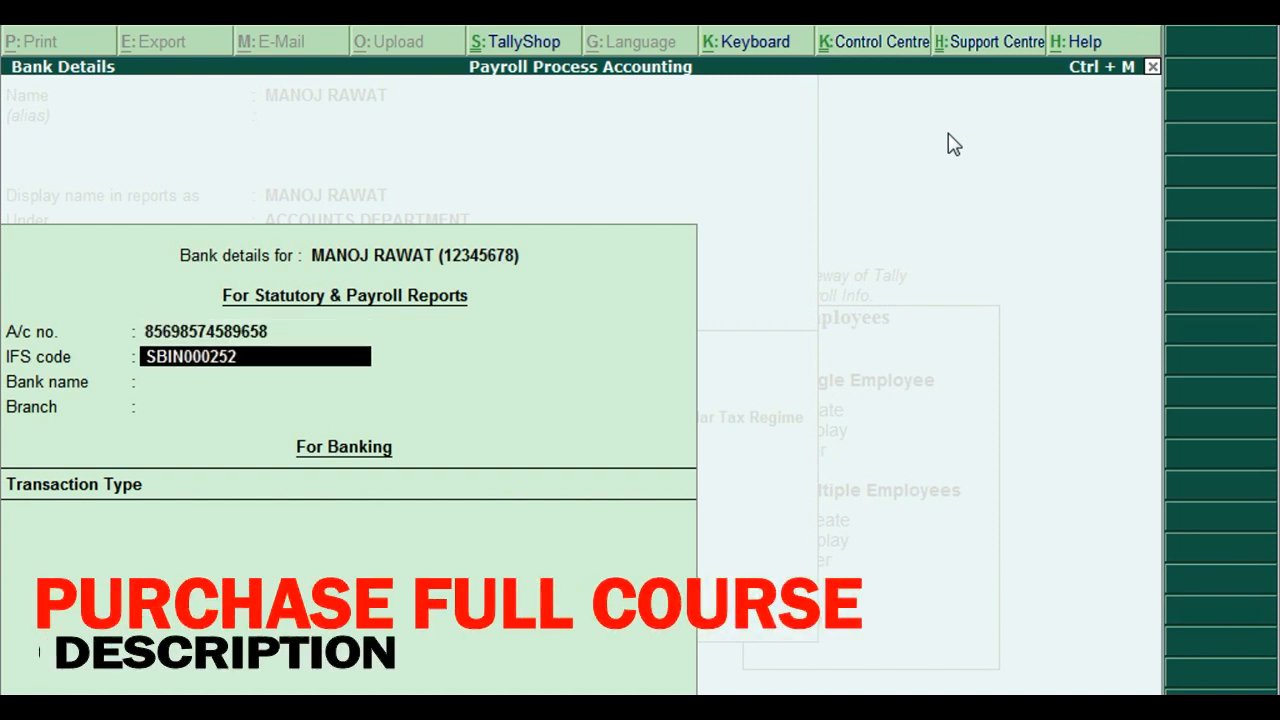
key("Return")
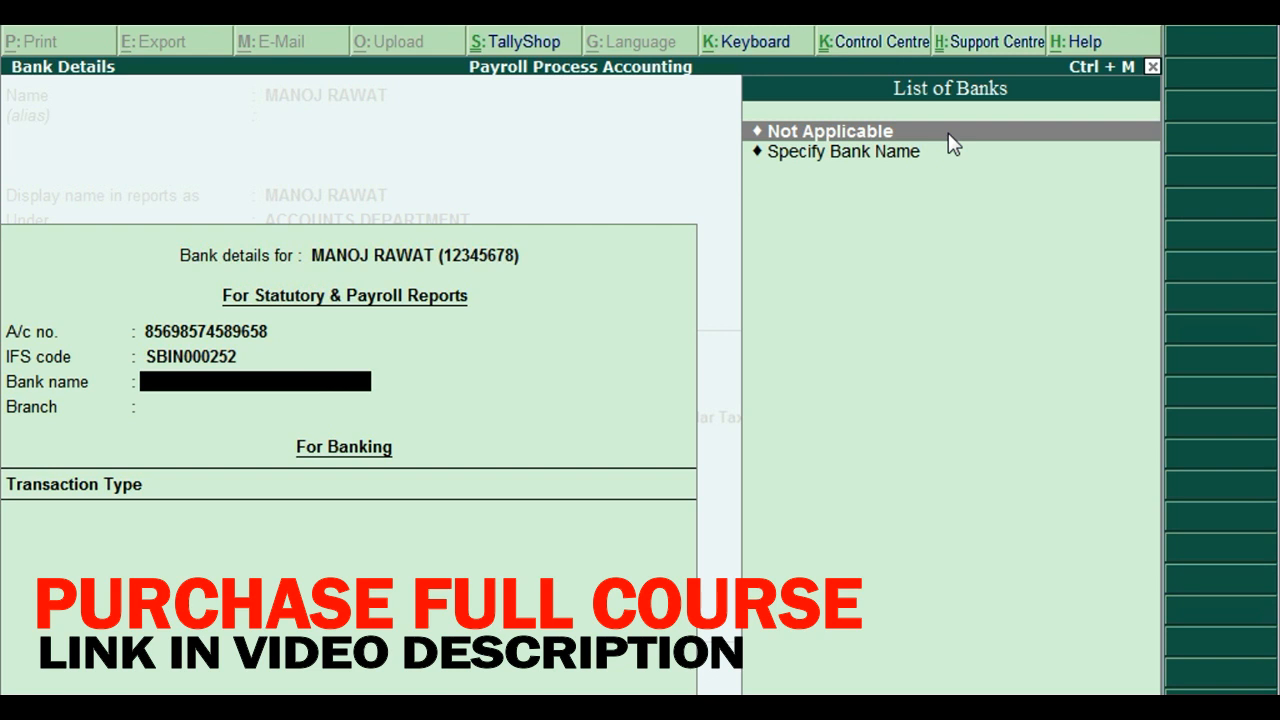
Set bank name STAT BANK OF INDIA and branch KAROL BAGH BRANCH, with no transaction type.
type("S")
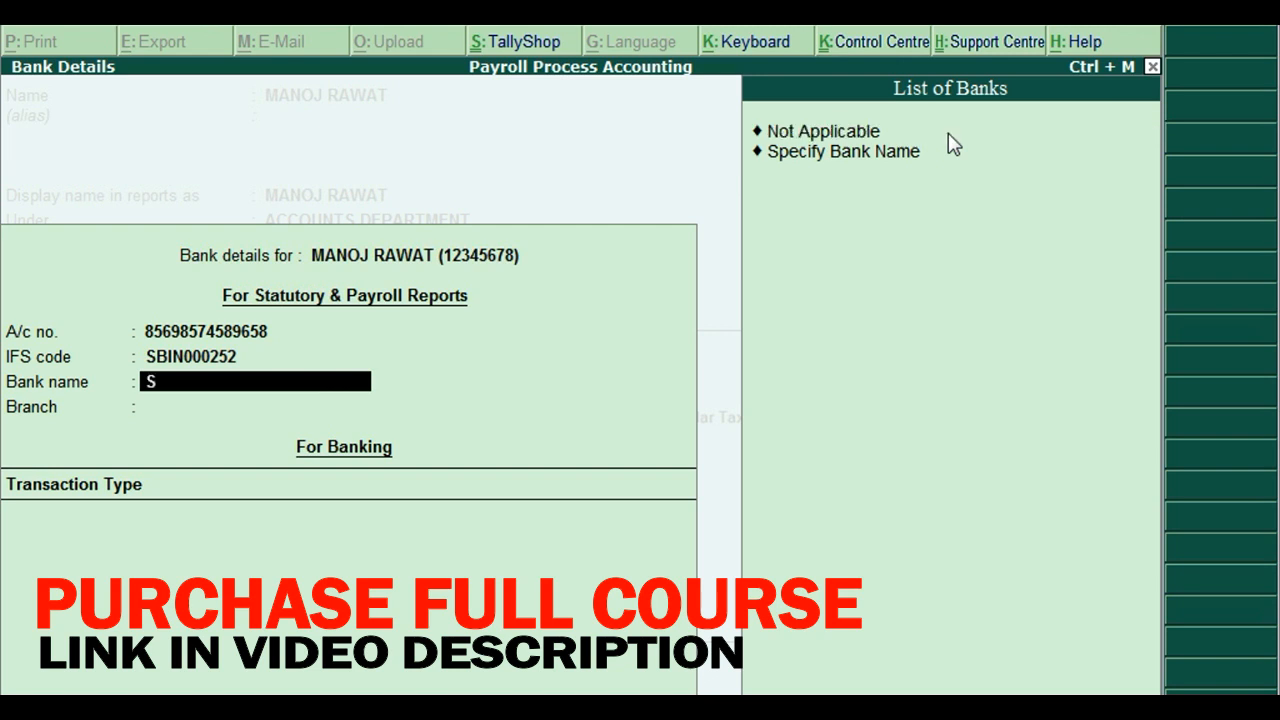
key("Return")
key("BackSpace")
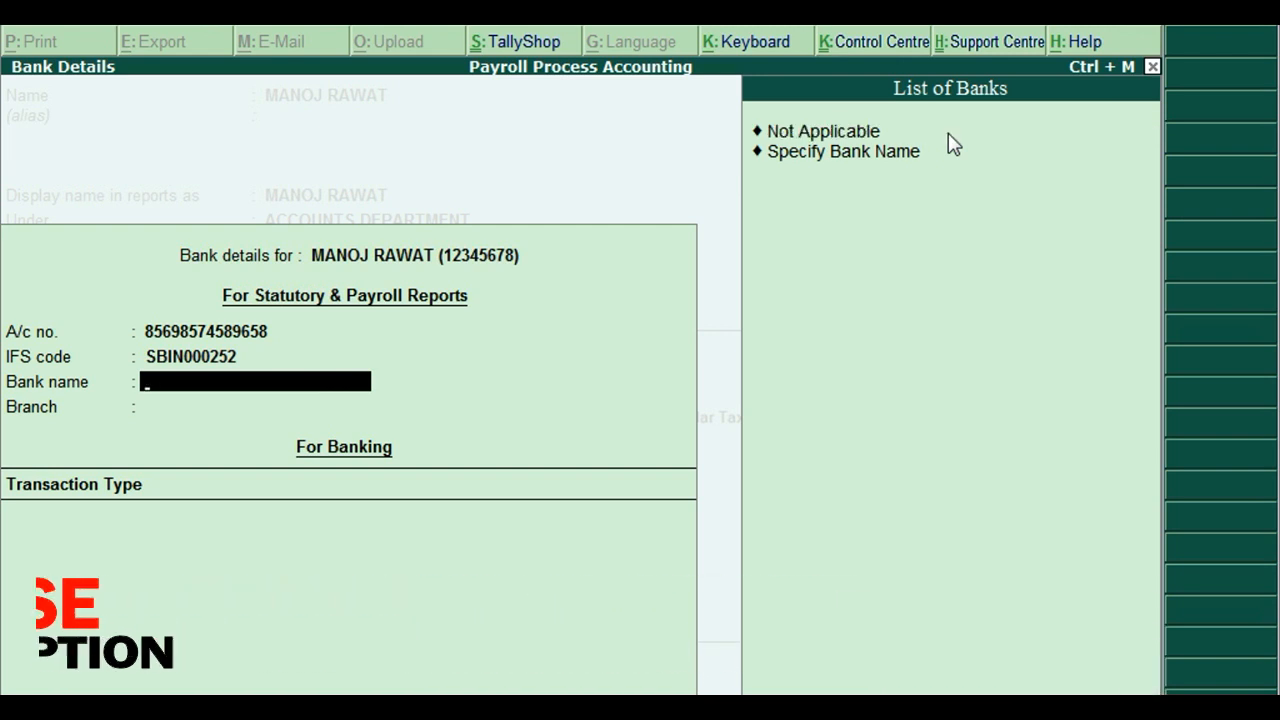
key("Down")
key("Down")
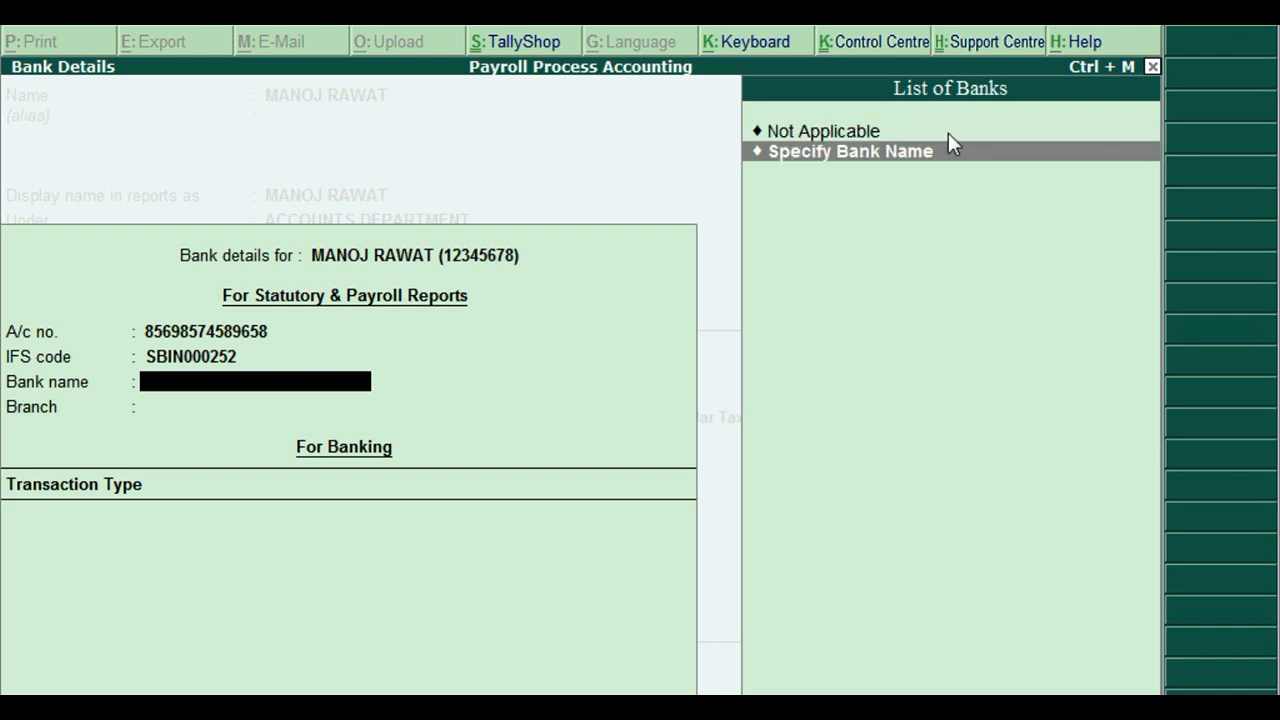
key("Return")
type("STAT BAN")
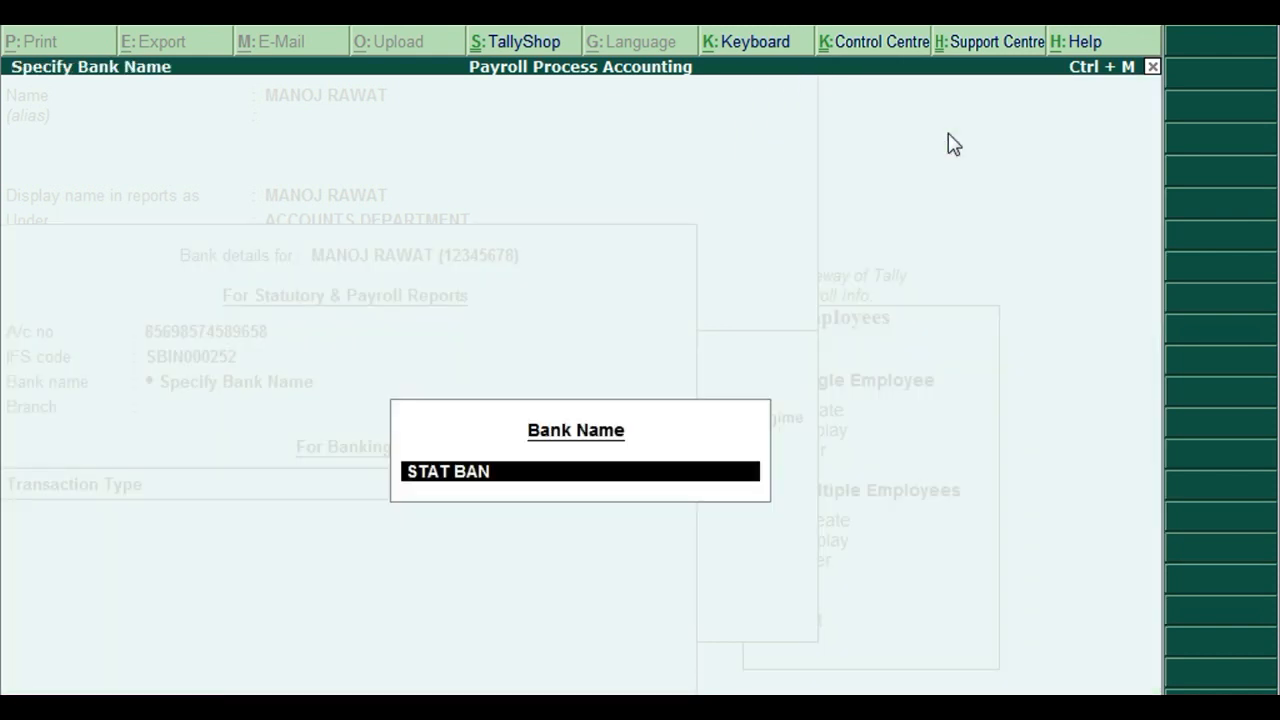
type("K OF INDIA")
key("Return")
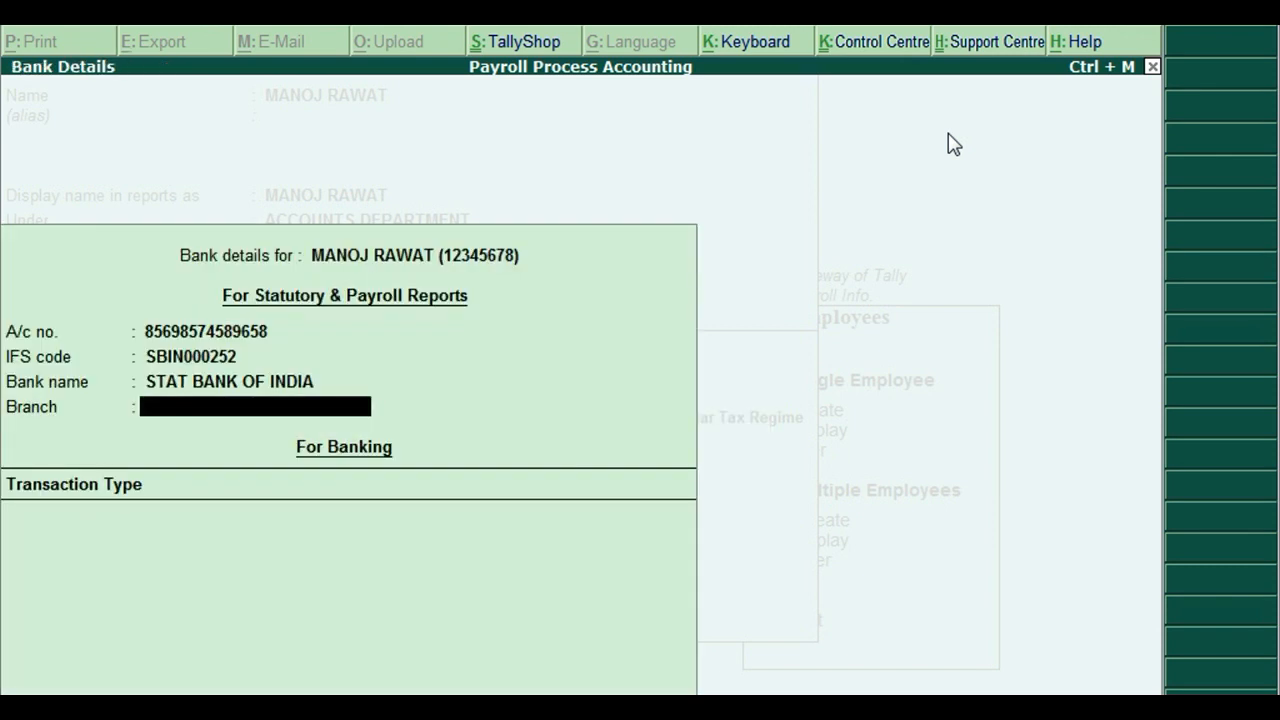
type("KAROL BAGH BRANCH")
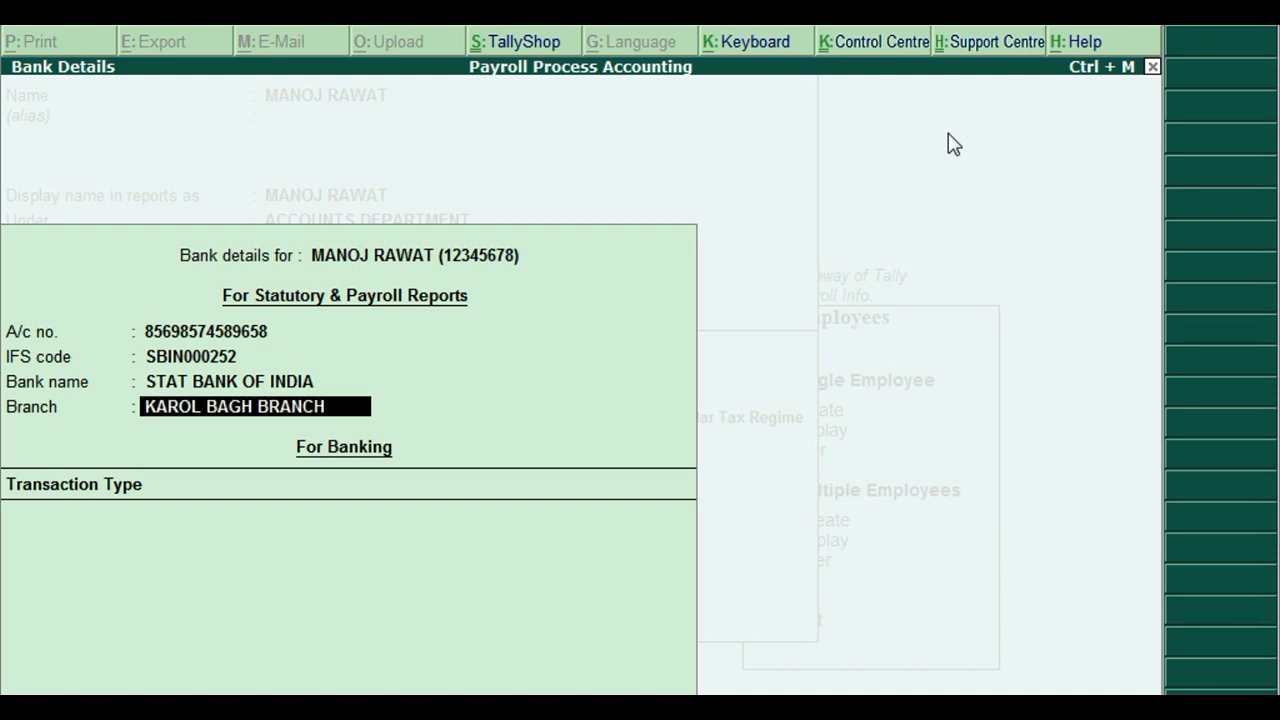
key("Return")
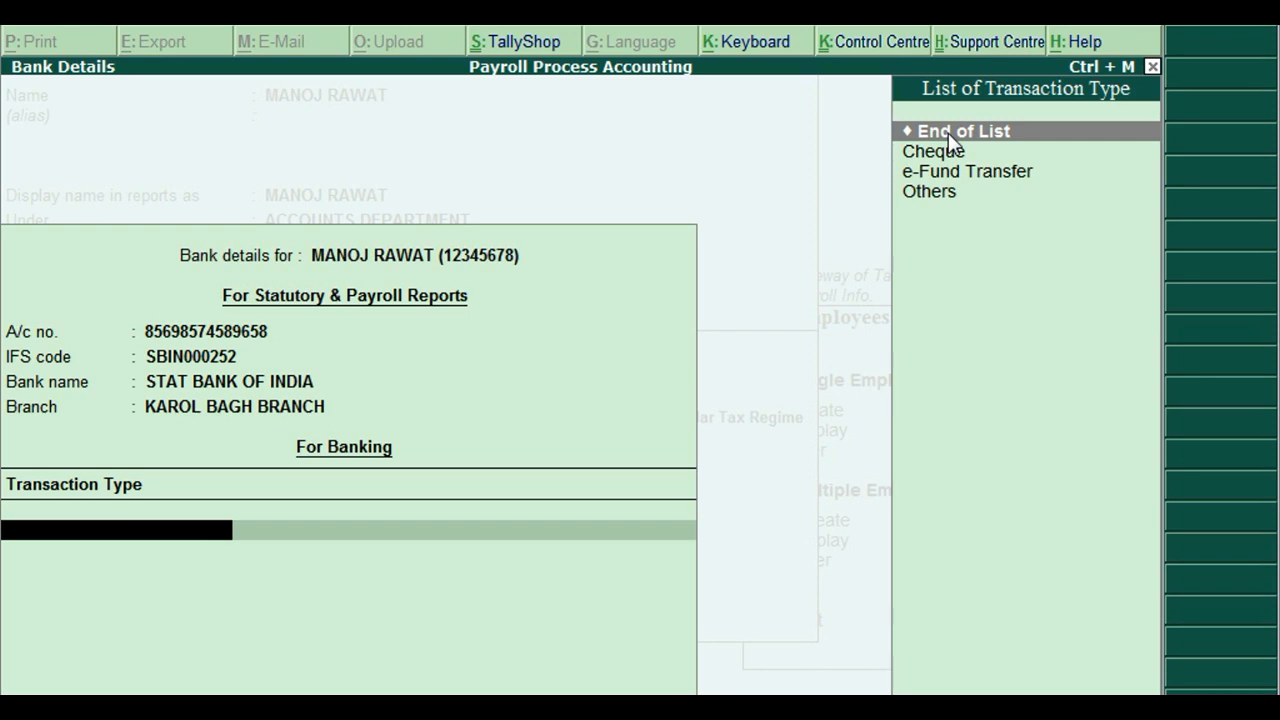
key("Return")
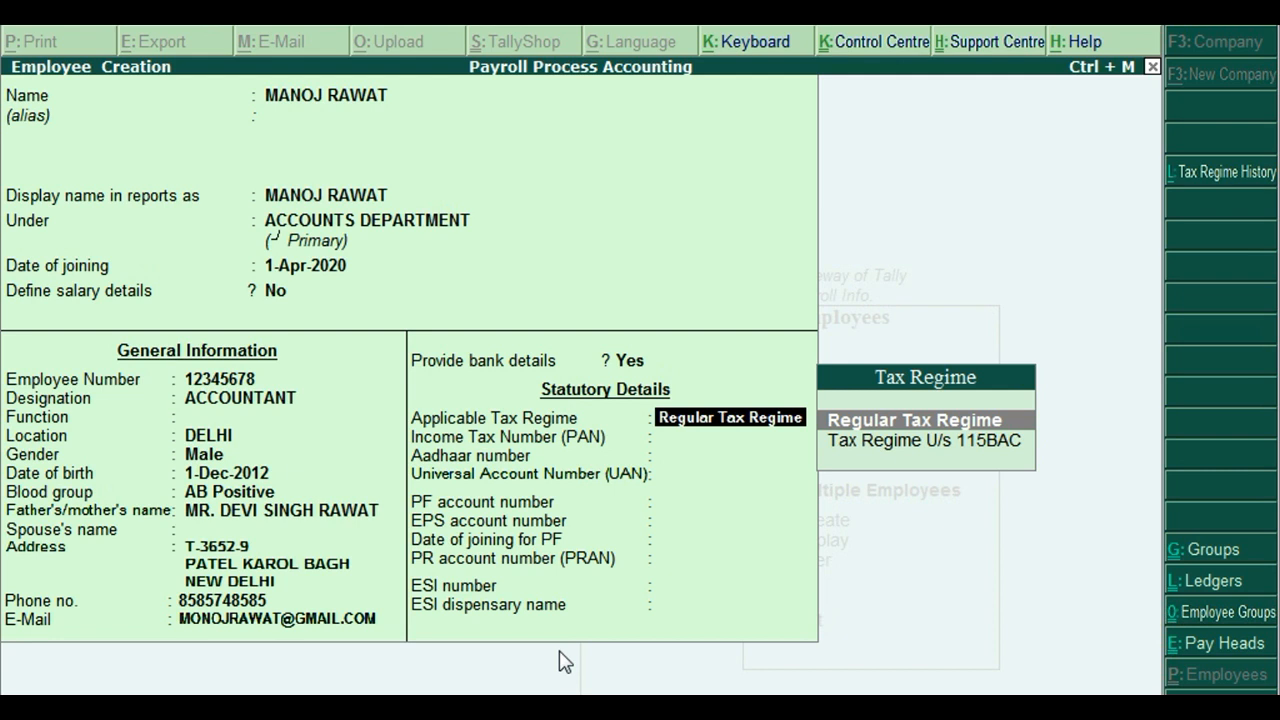
Choose Regular Tax Regime over Tax Regime U/s 115BAC for the employee.
key("Down")
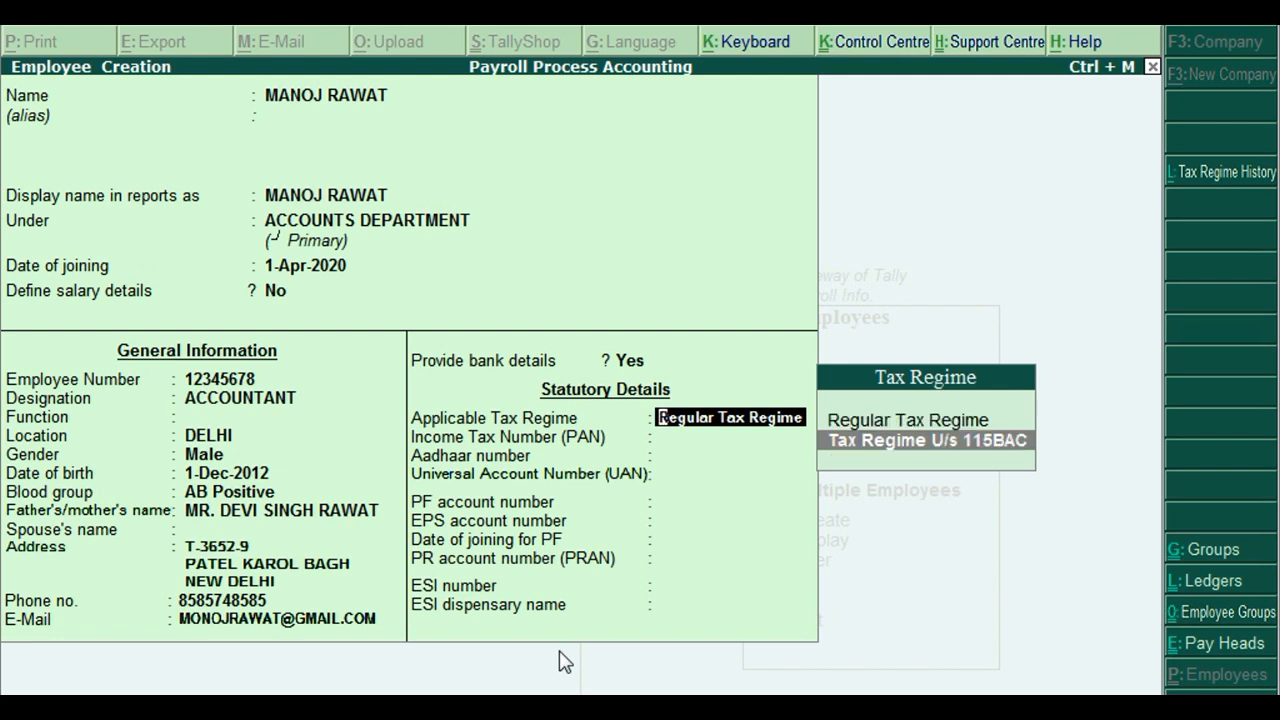
key("Up")
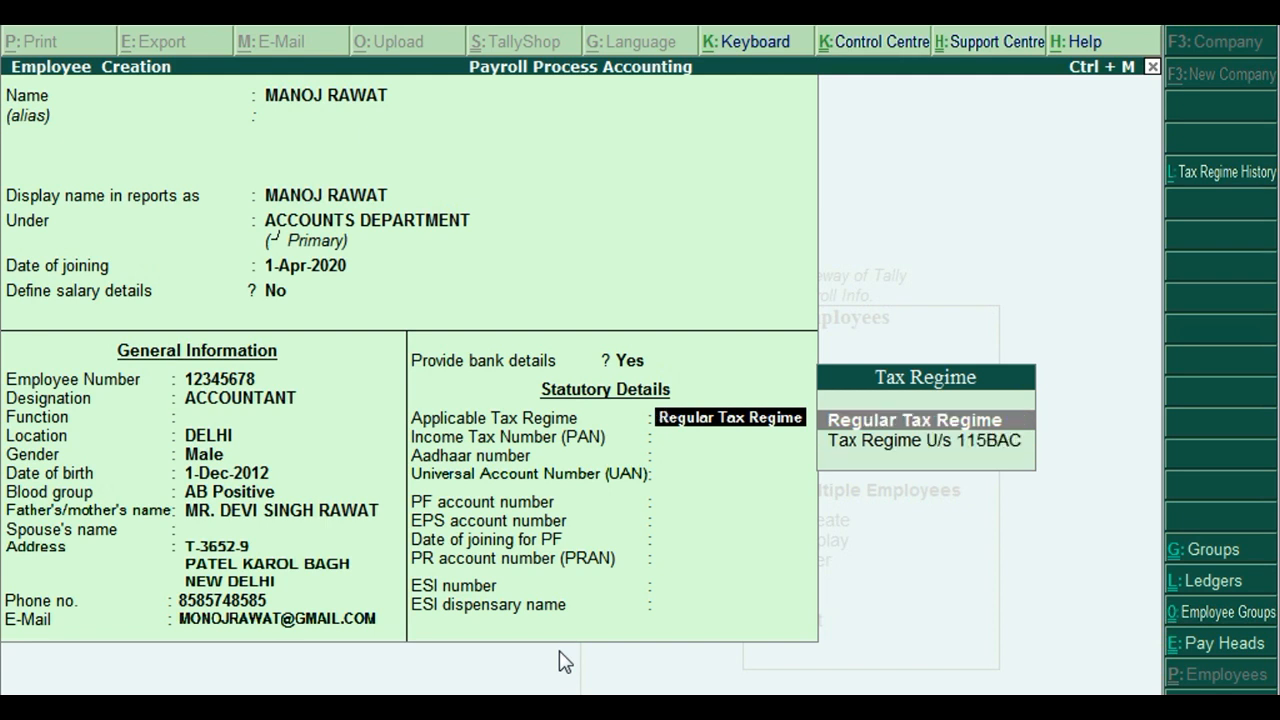
key("Down")
key("Up")
key("Down")
key("Up")
key("Return")
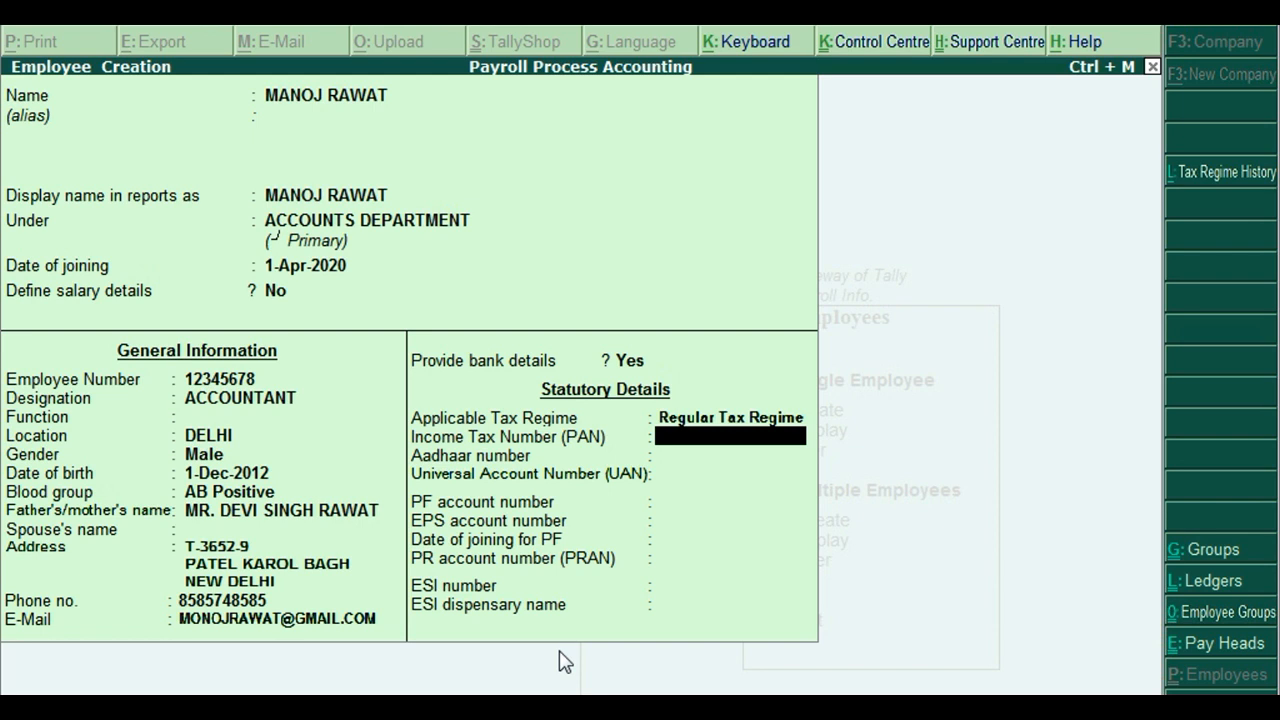
Enter the PAN, Aadhaar and PF account numbers, keeping the prefilled EPS number and PF date 1-Apr-2020.
type("AAAAA1234D")
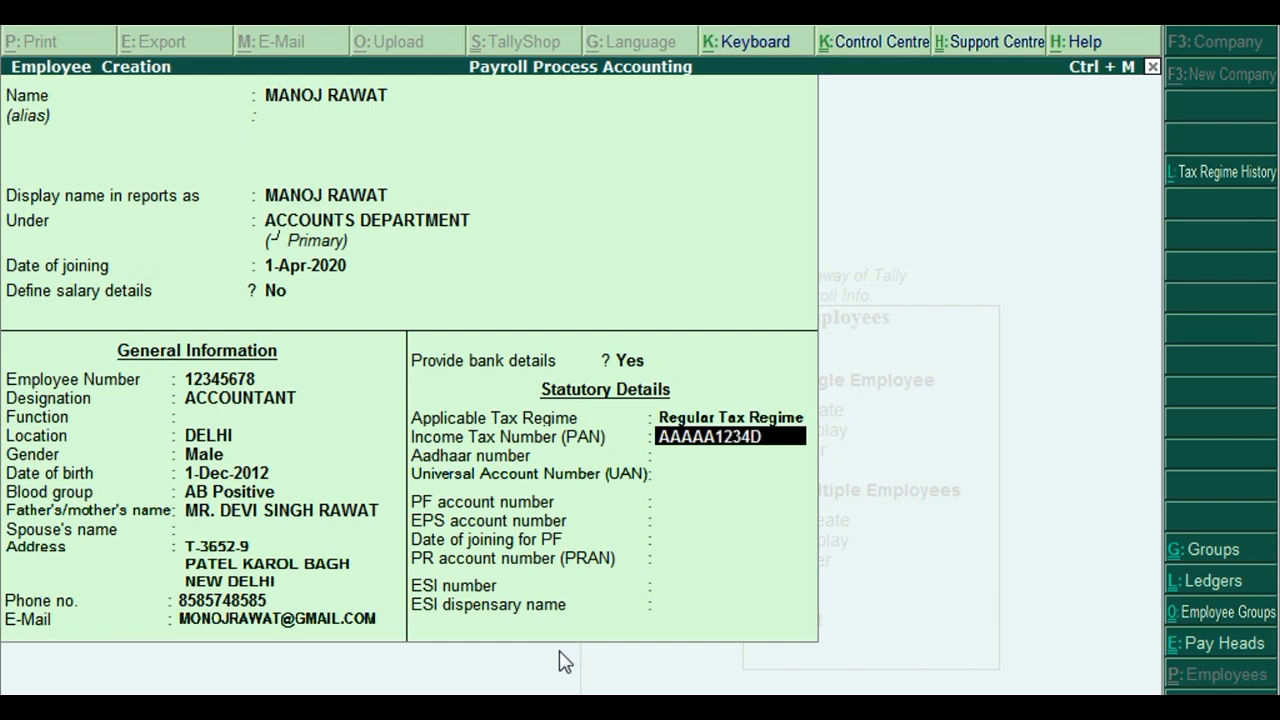
key("Return")
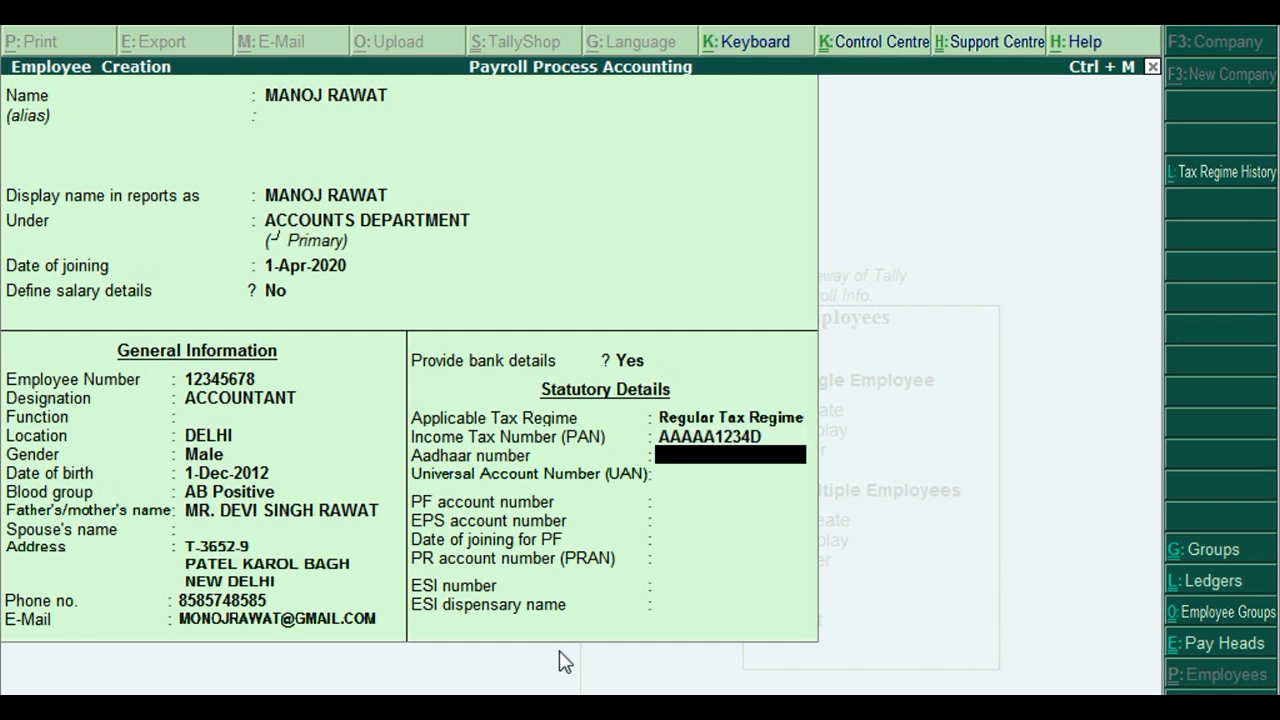
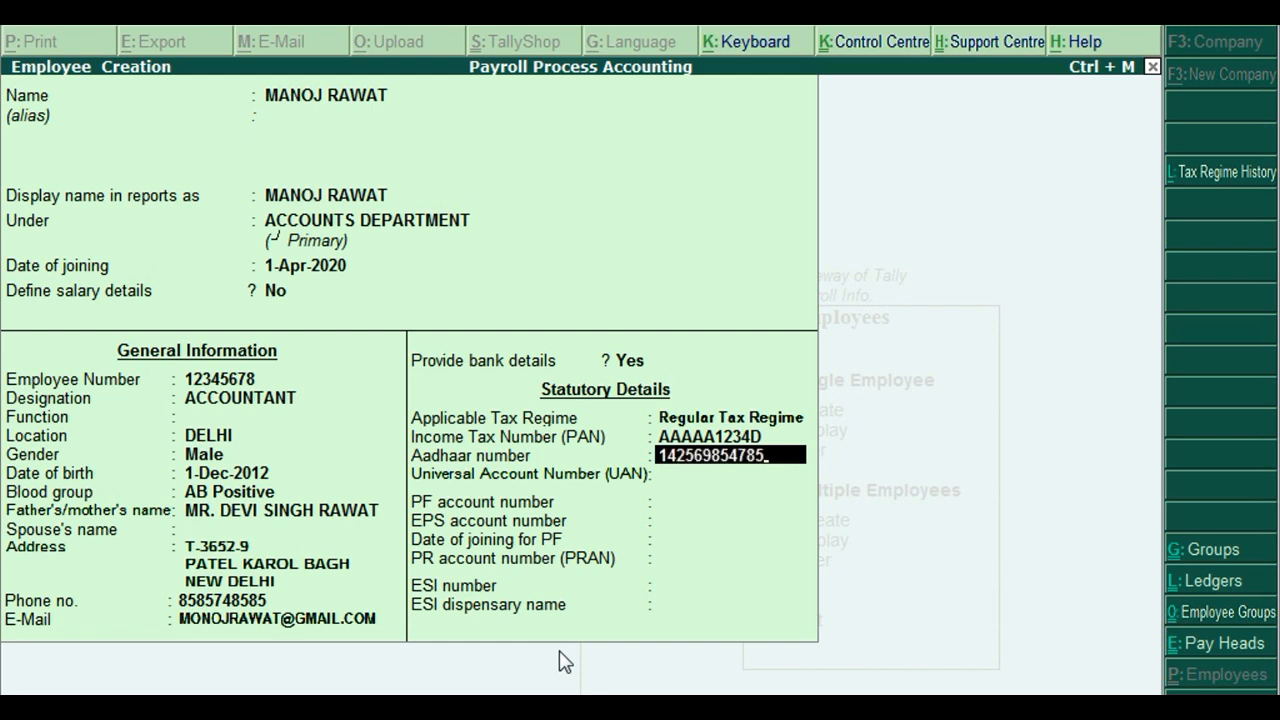
key("Return")
key("Return")
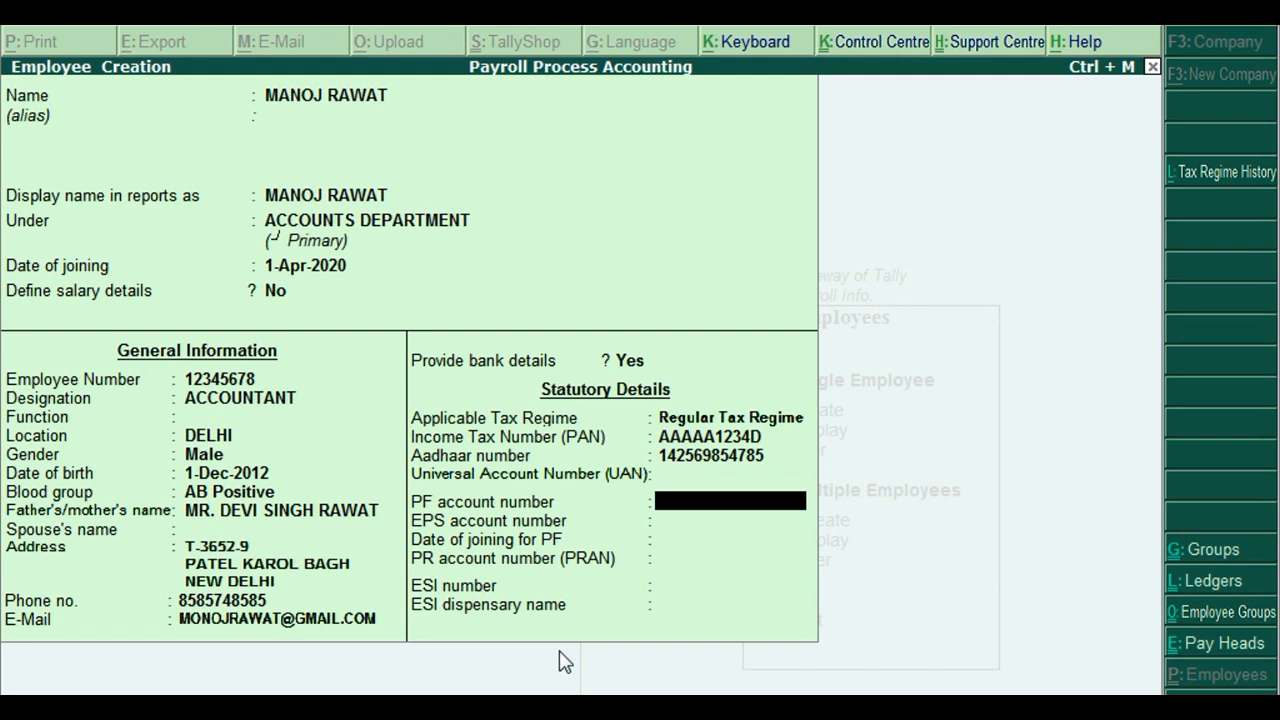
key("Return")
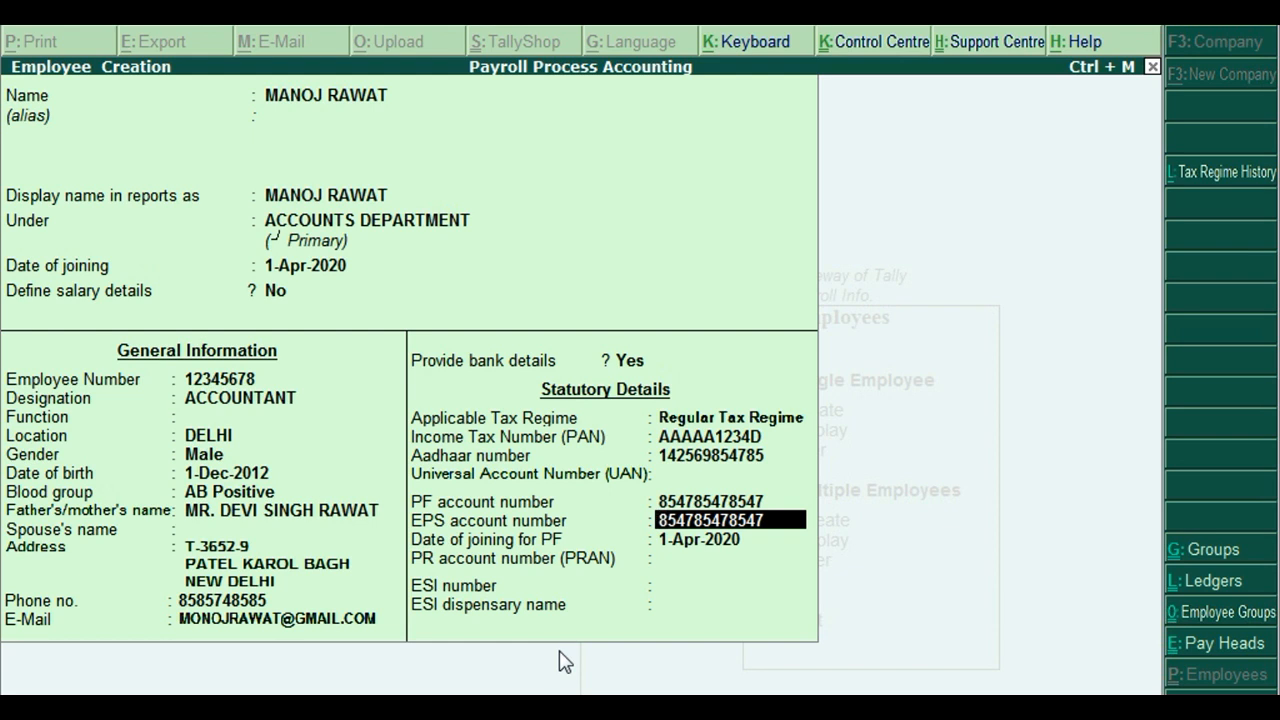
key("Return")
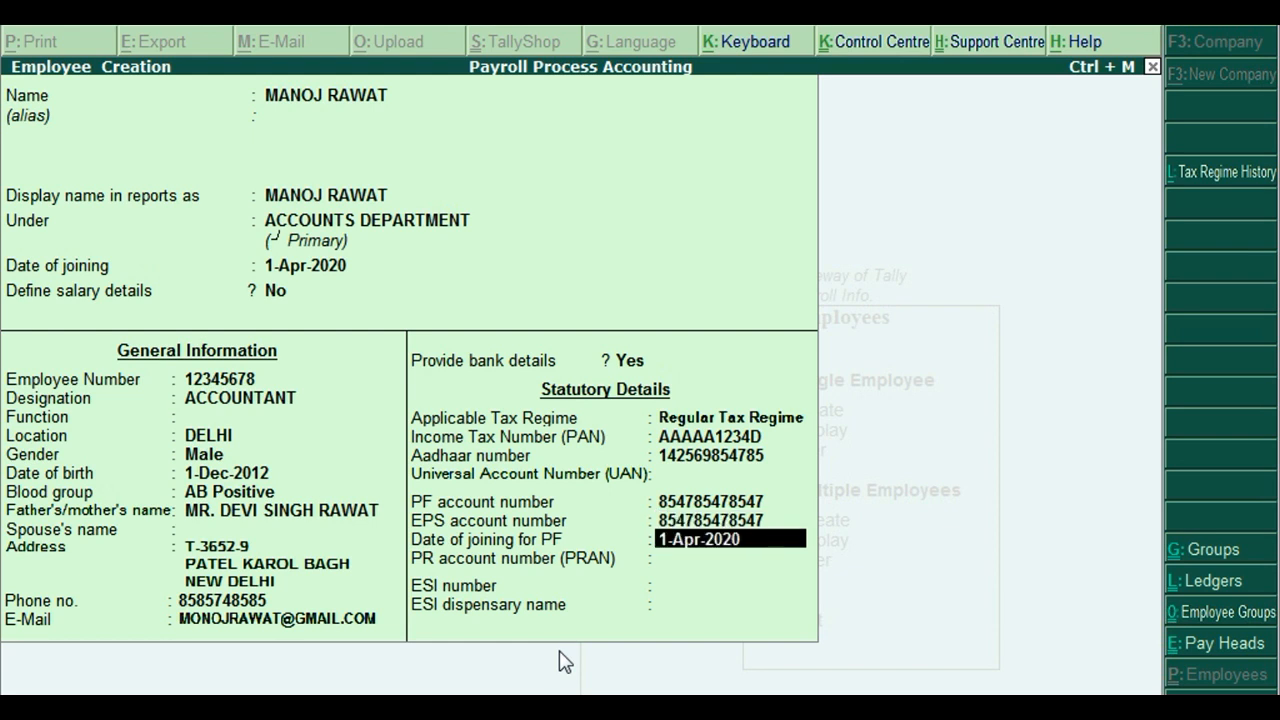
key("Return")
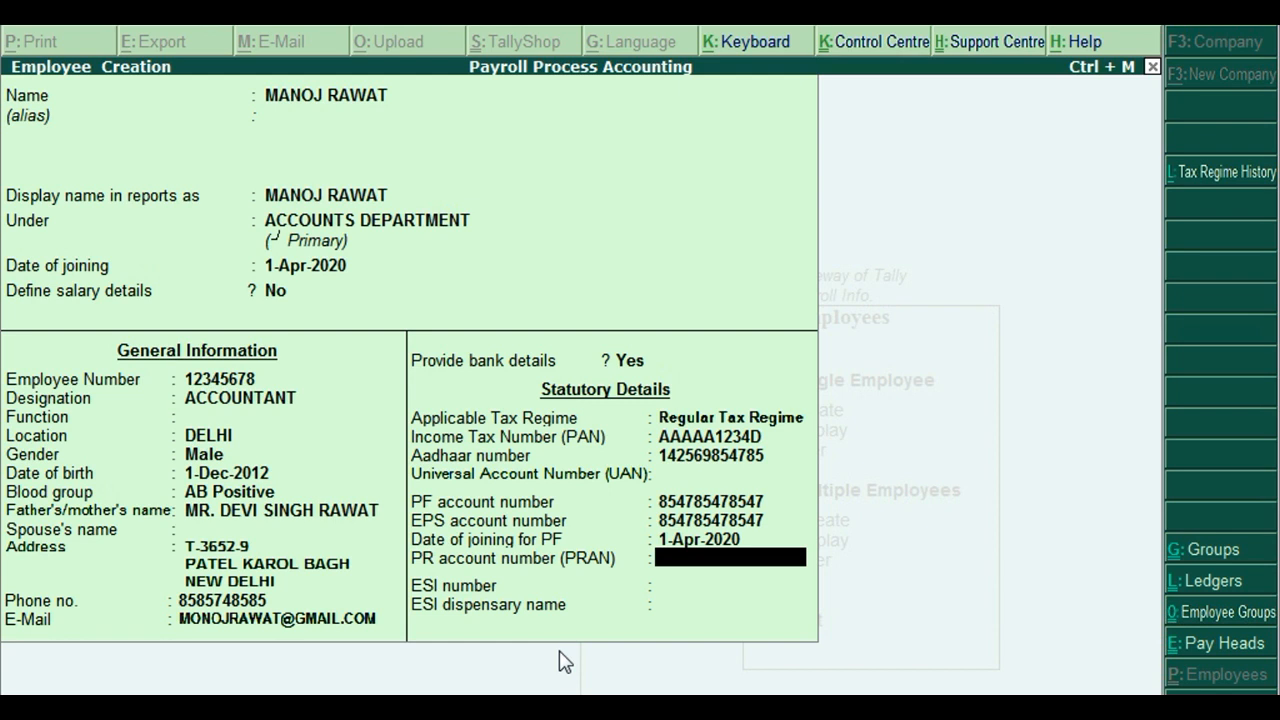
Enter the PRAN and ESI numbers and set the ESI dispensary to DELHI.
key("Up")
key("Up")
key("Up")
key("Down")
key("Down")
key("Down")
key("Up")
key("Down")
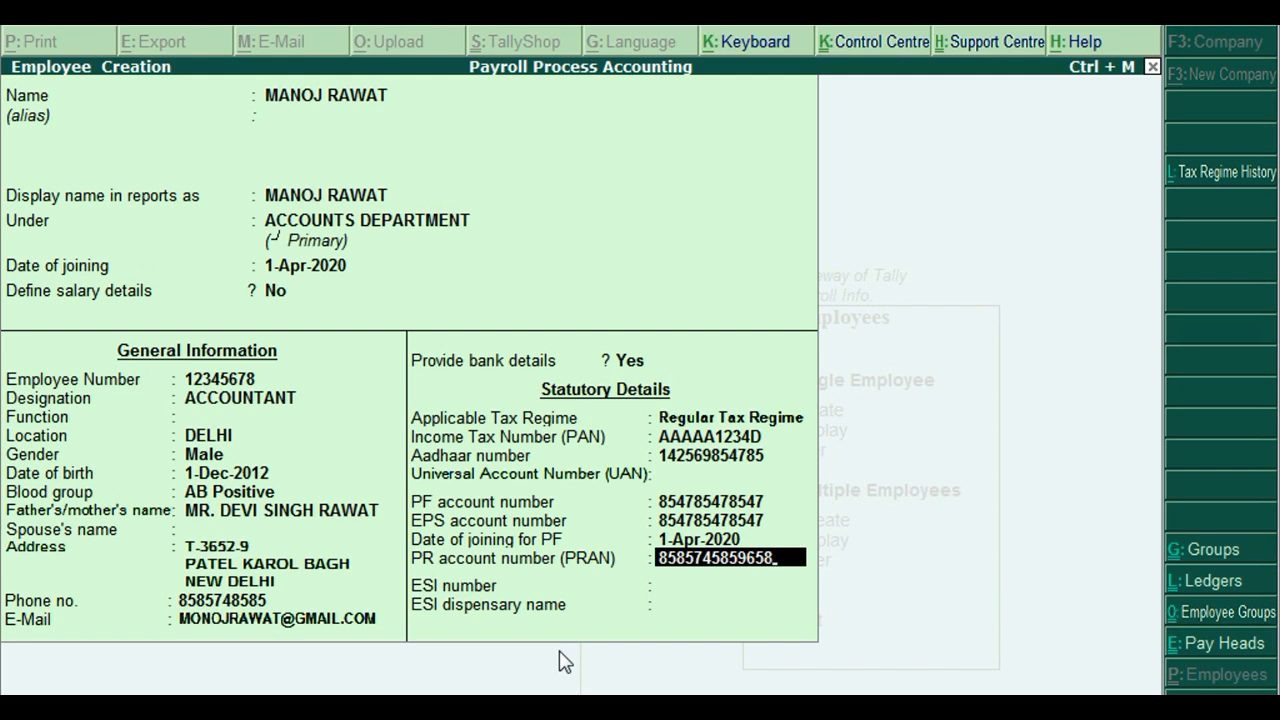
key("Return")
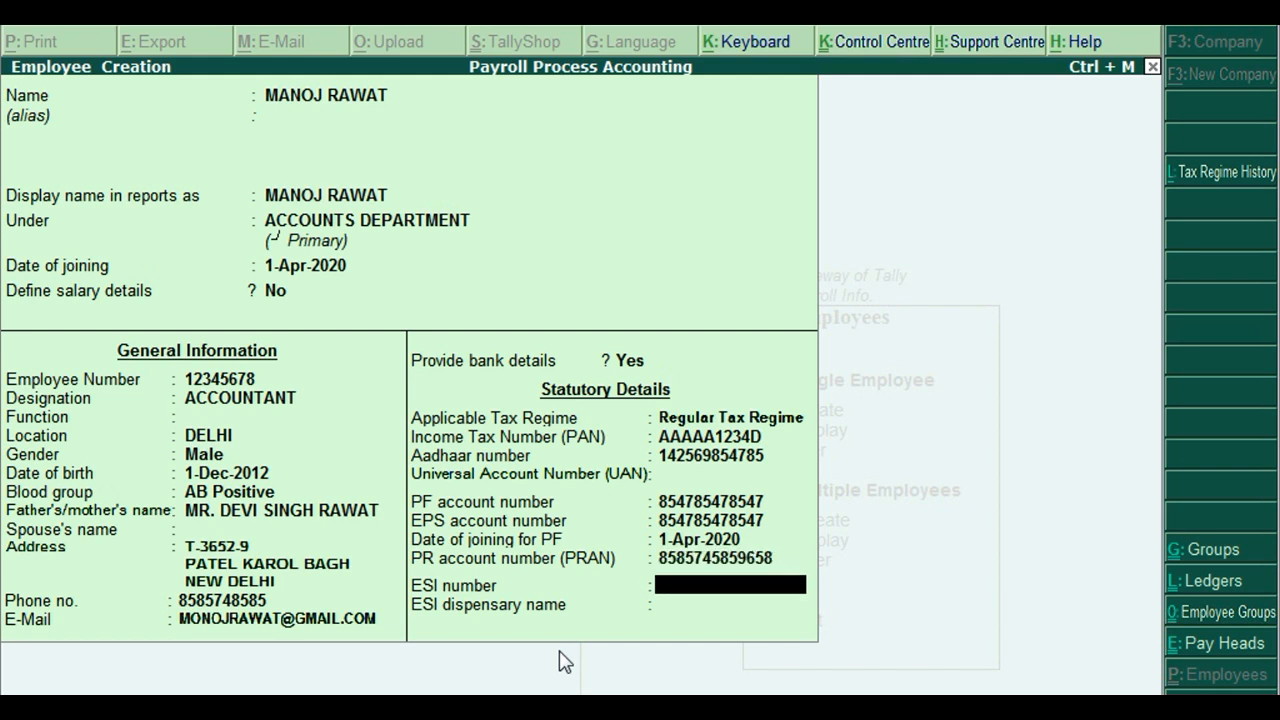
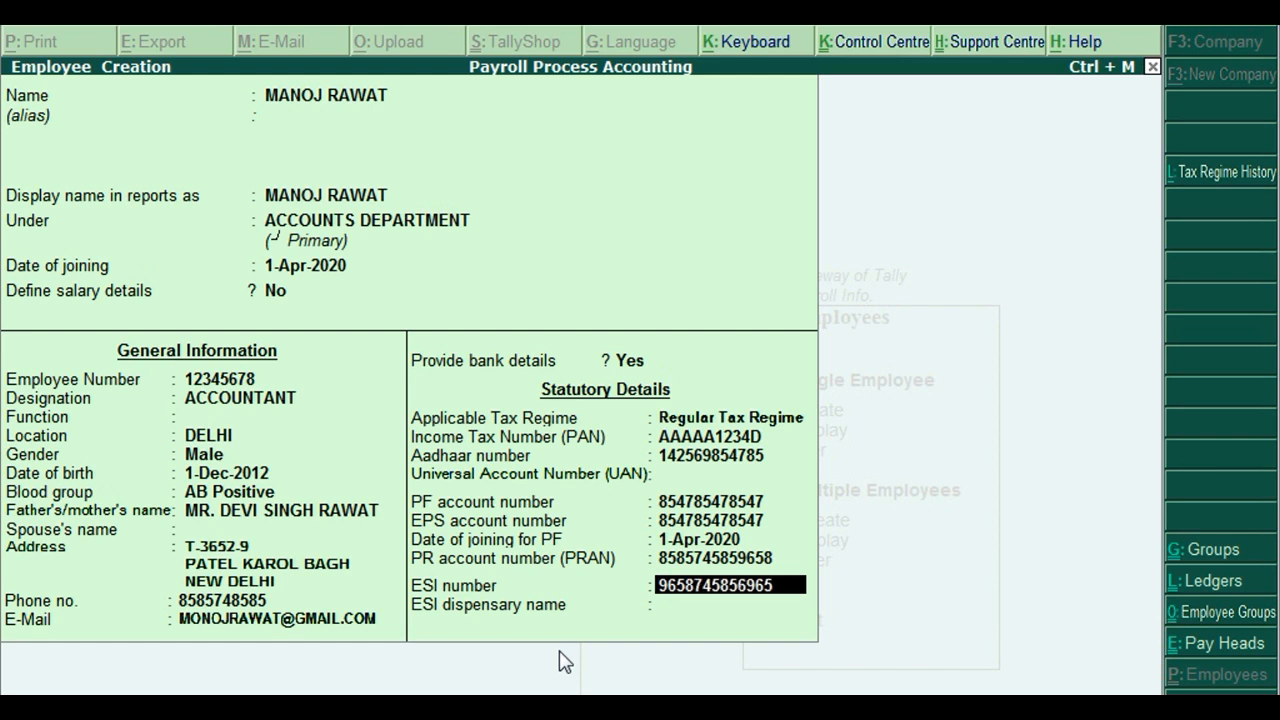
key("Return")
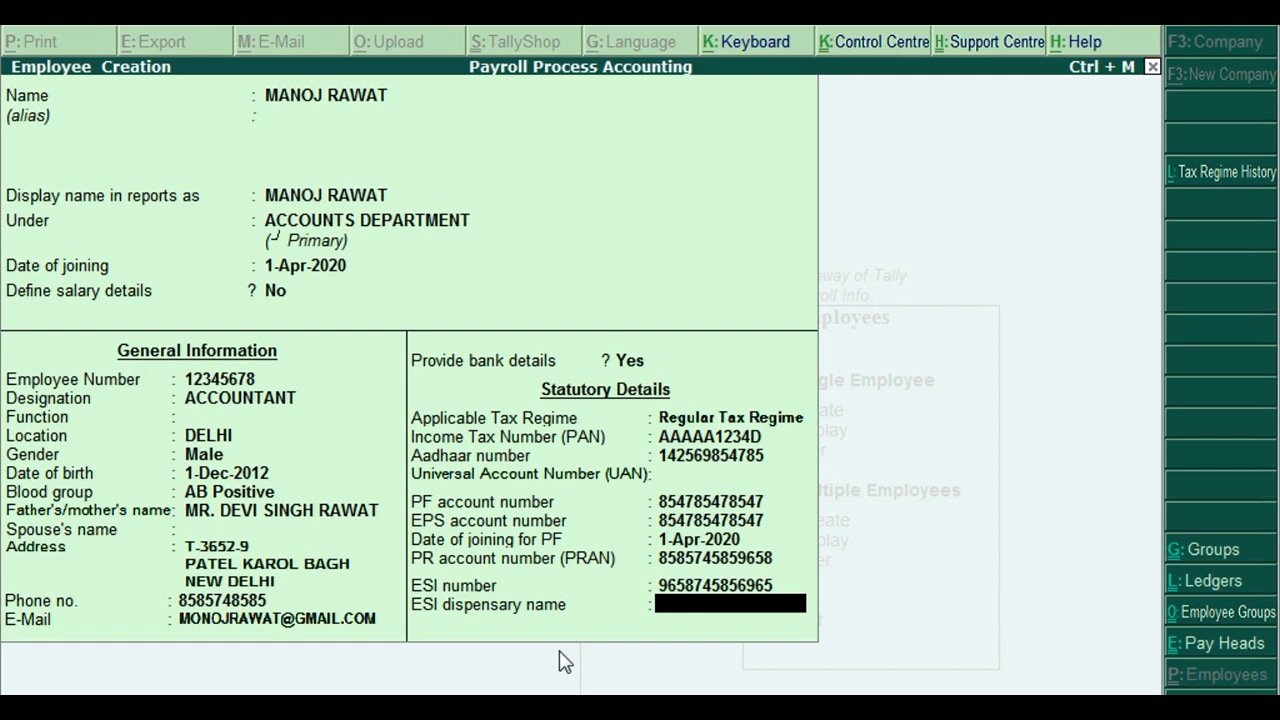
type("DELHI")
key("Return")
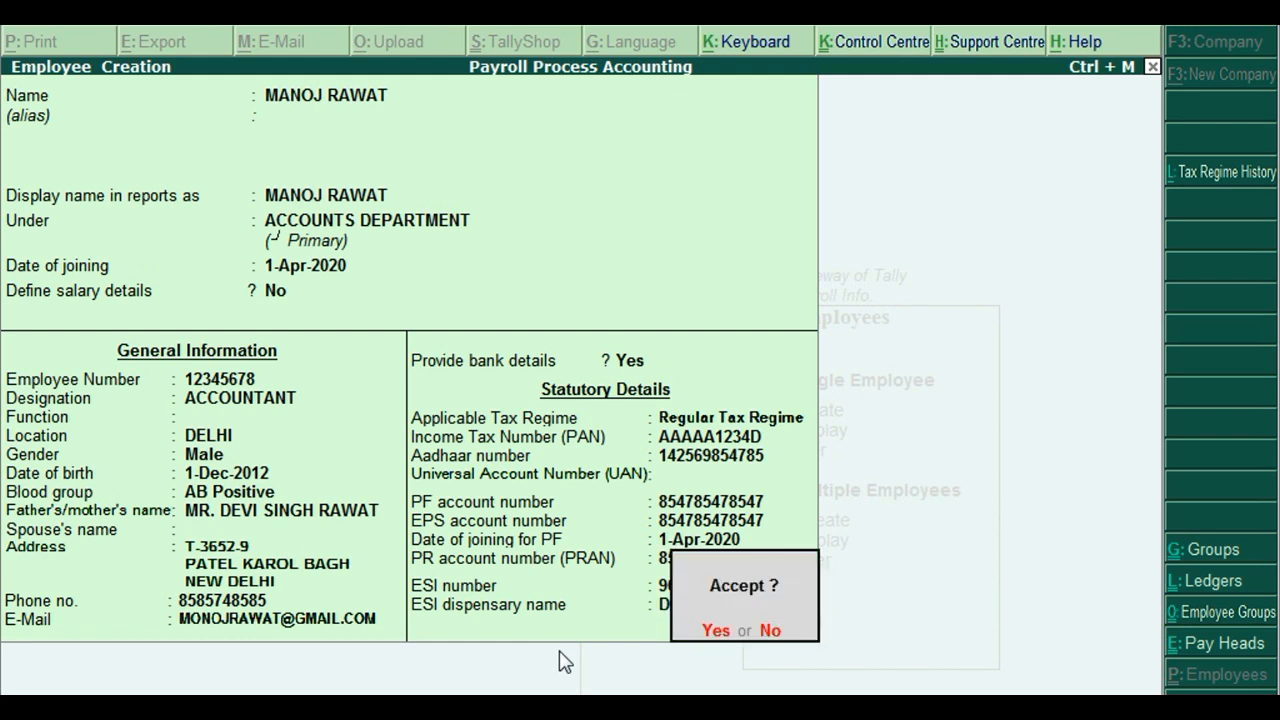
Accept the employee record, then quit the blank creation form back to the Payroll Info menu.
key("Return")
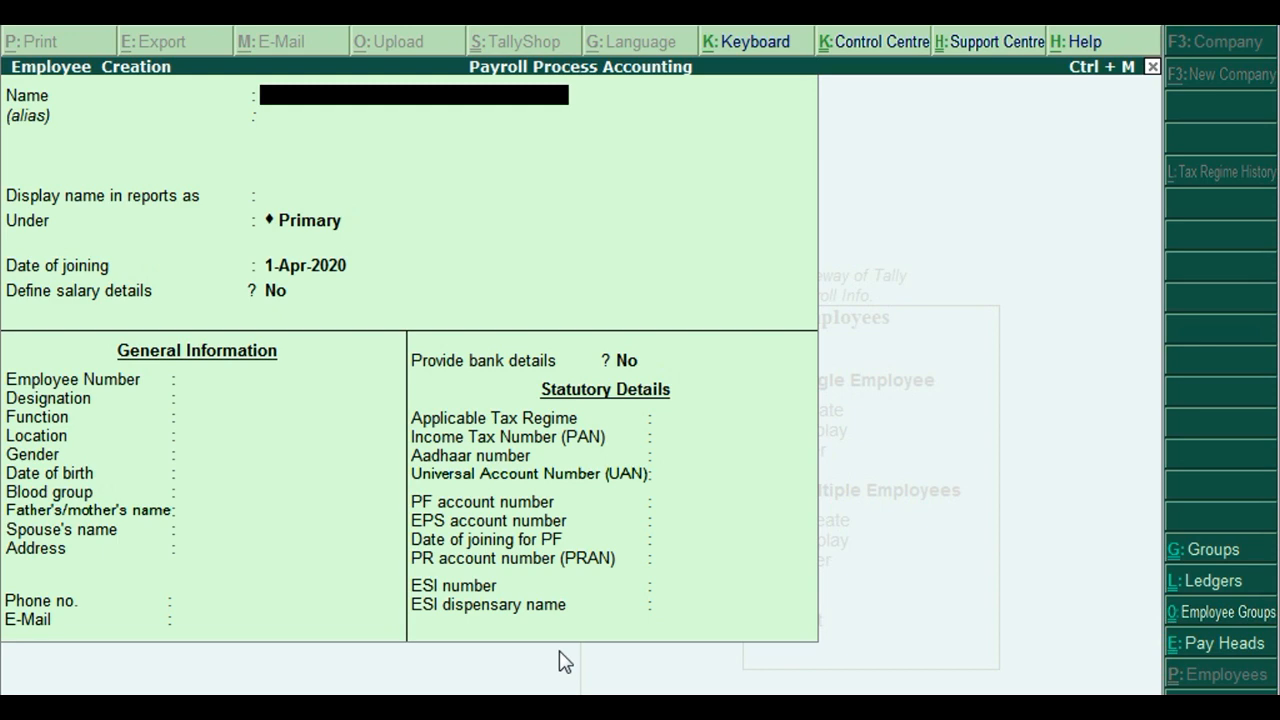
key("Escape")
key("y")
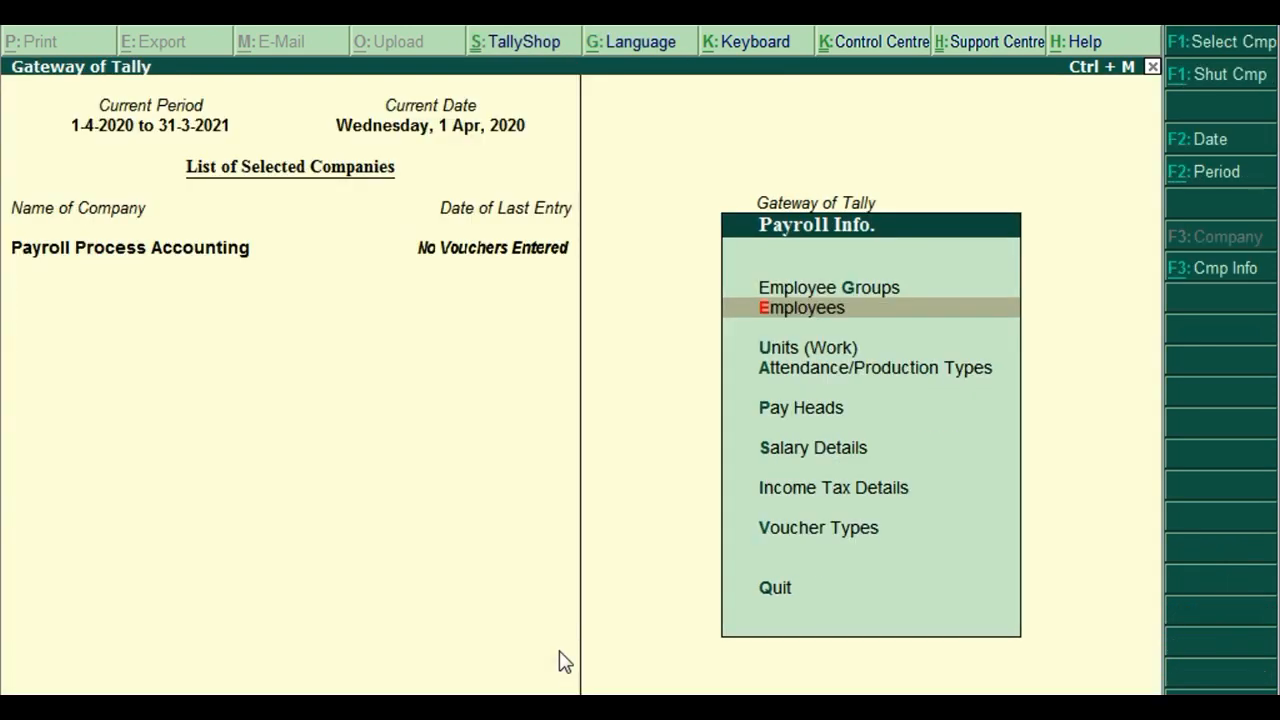
key("Escape")
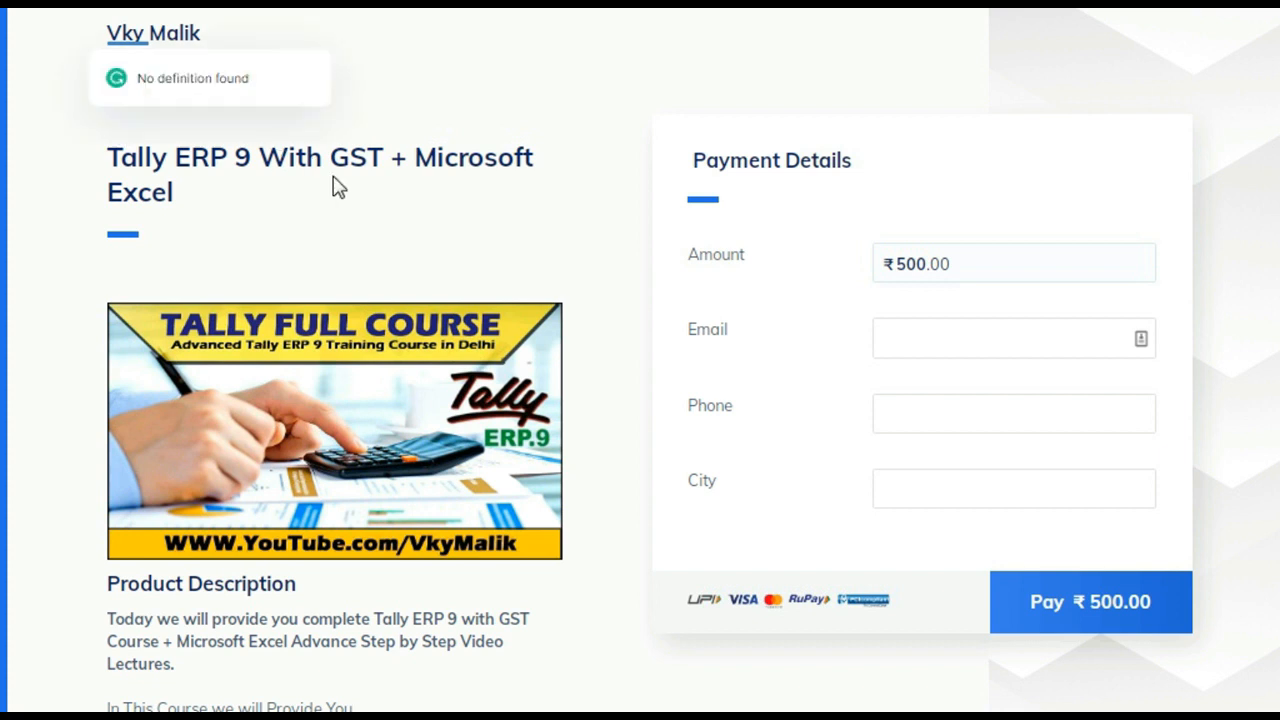
Scroll the Tally ERP 9 With GST + Microsoft Excel course page to its Product Description lecture list.
key("ctrl+2")
left_click_drag(562, 255, 60, 128)
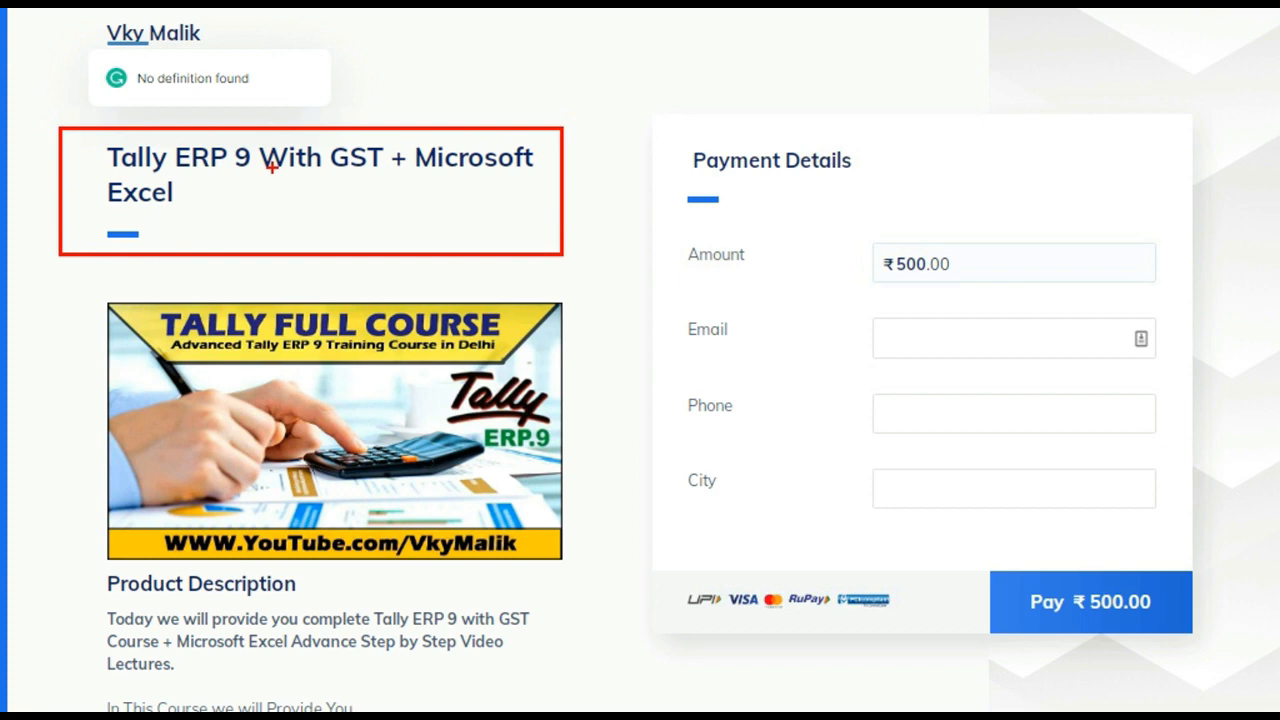
key("Escape")
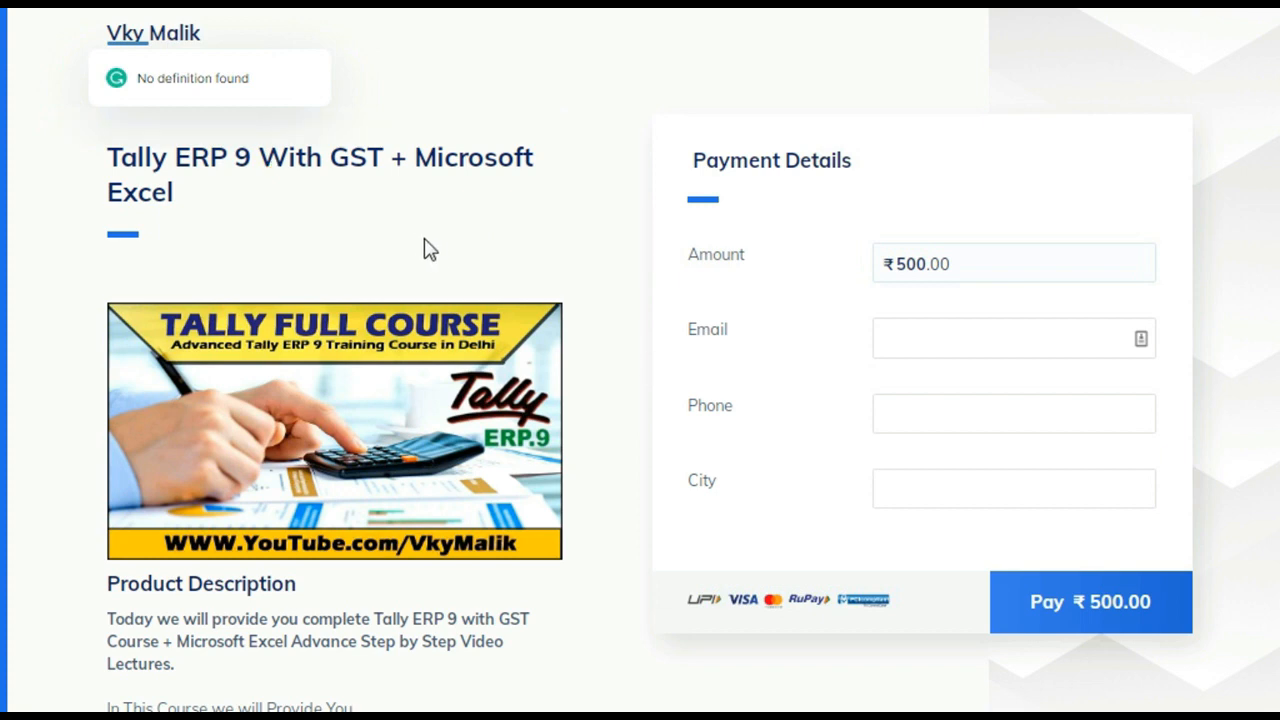
left_click(419, 235)
scroll(420, 246, "down", 6)
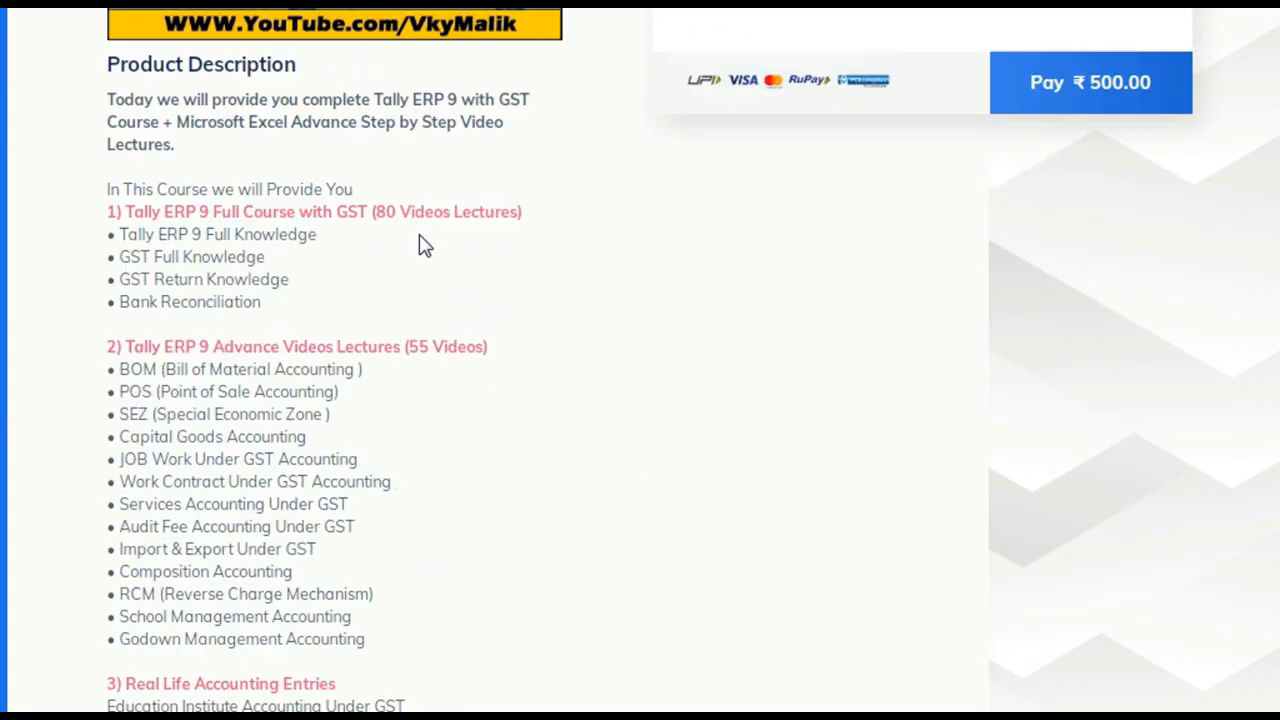
scroll(420, 246, "up", 1)
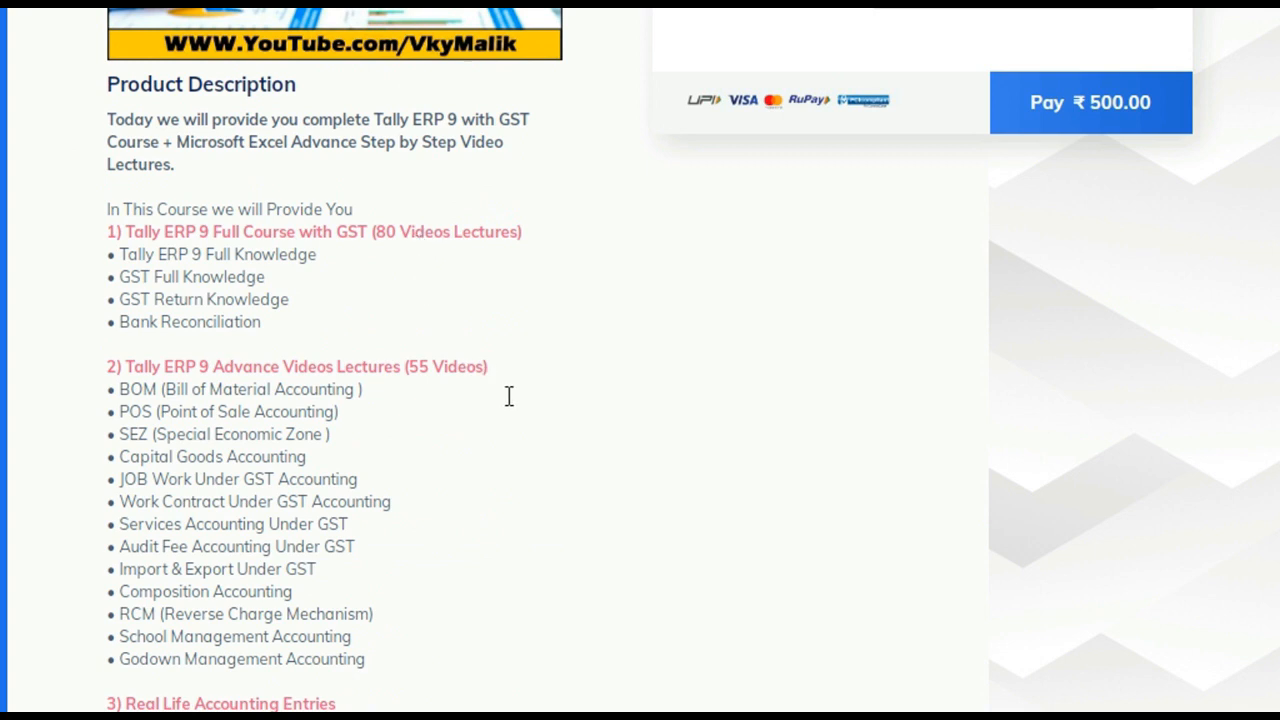
key("ctrl+2")
mouse_move(549, 329)
left_mouse_down()
mouse_move(463, 328)
mouse_move(423, 263)
mouse_move(63, 217)
mouse_move(64, 181)
left_mouse_up()
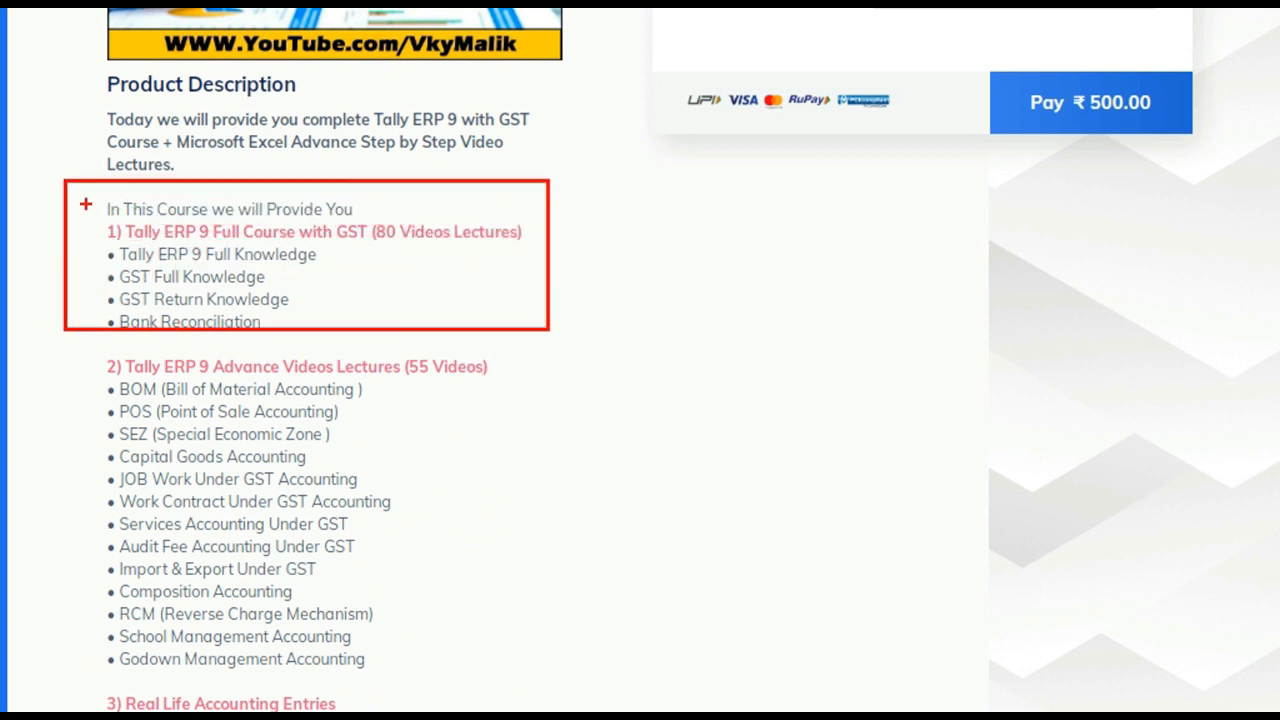